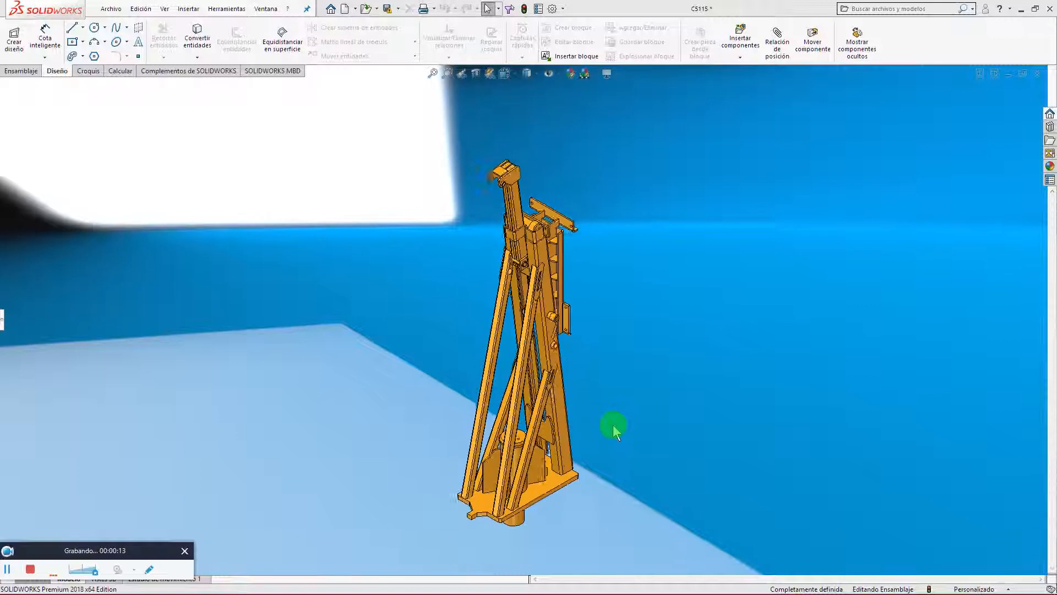
Examine the tower assembly from the side and return it to a standard three-quarter view
middle_drag(610, 425, 656, 420)
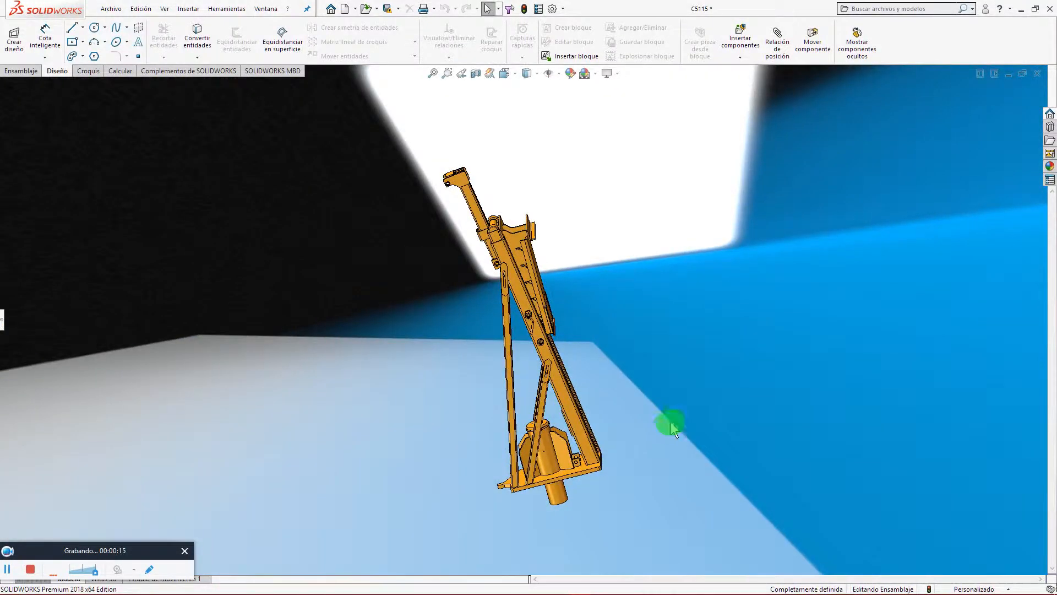
key(space)
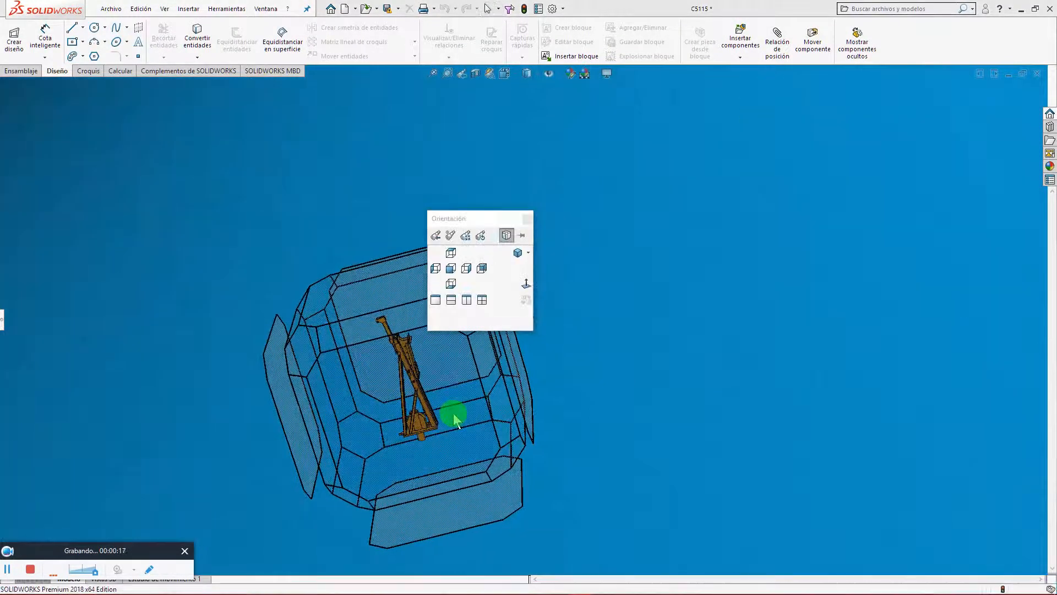
click(453, 413)
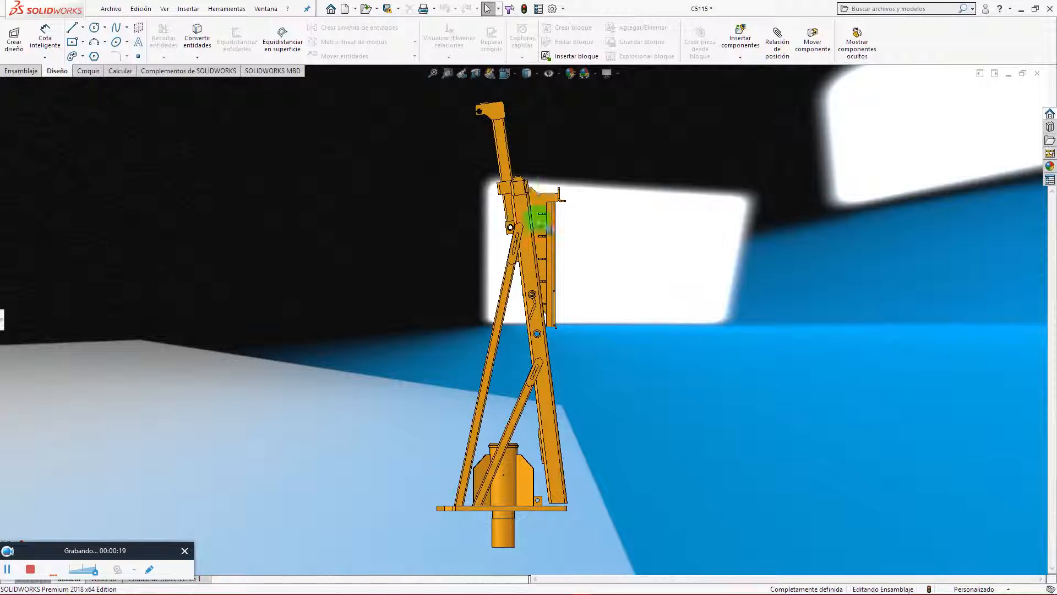
mouse_move(505, 162)
mouse_down()
mouse_move(520, 268)
mouse_move(510, 266)
mouse_move(499, 149)
mouse_up()
click(617, 273)
key(space)
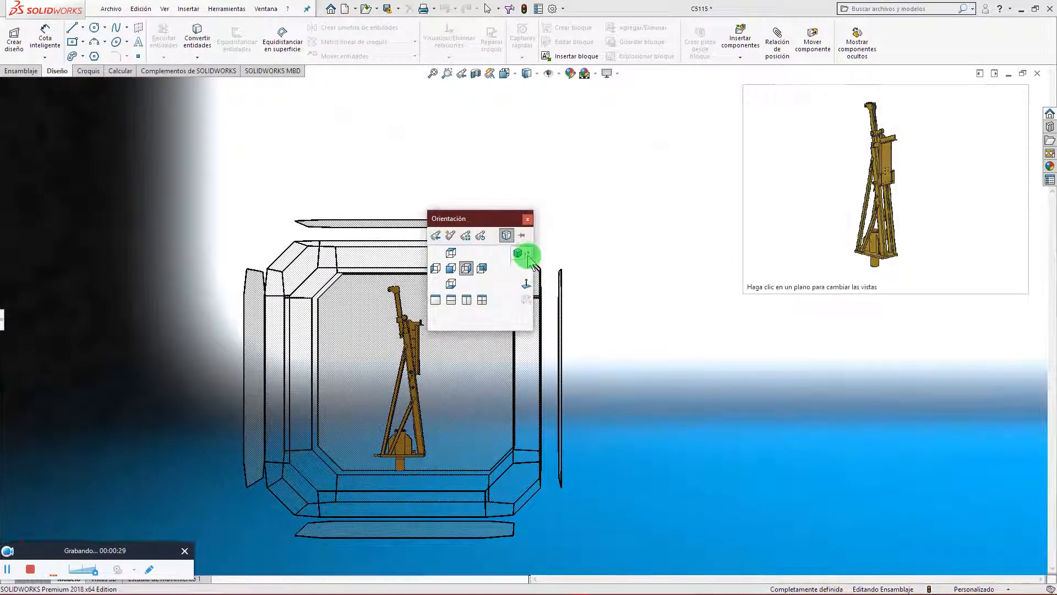
click(528, 253)
click(541, 267)
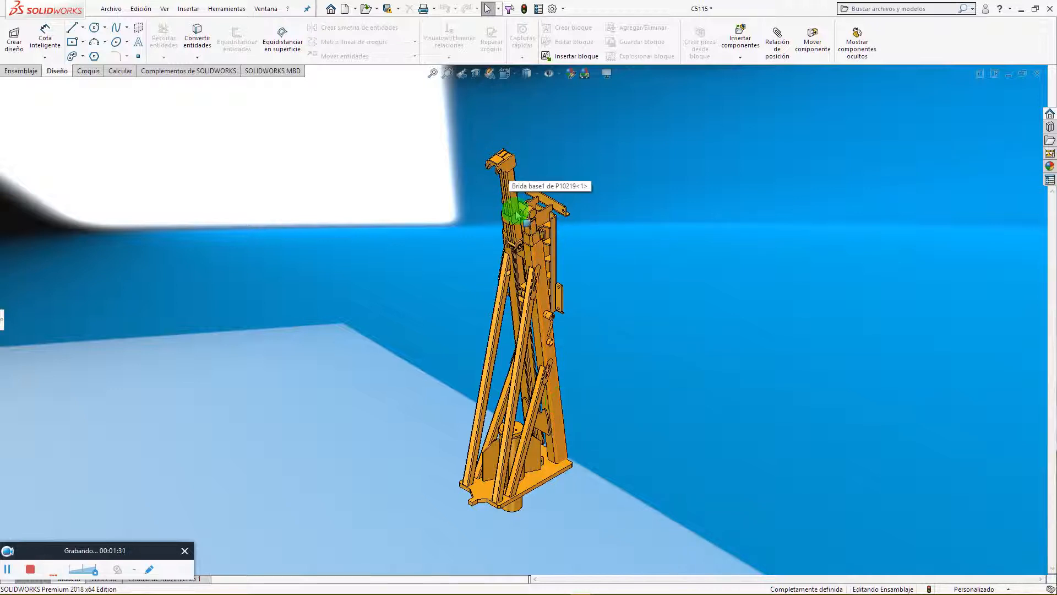
Enter "Material de Estudio" as the observations in the assembly's custom properties and apply the change
click(1050, 180)
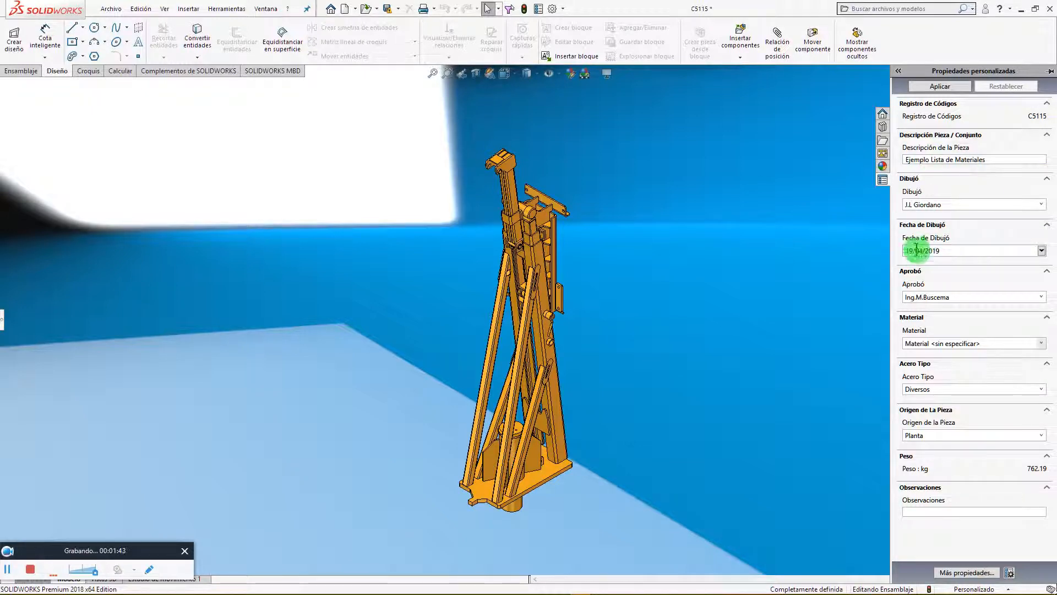
click(955, 298)
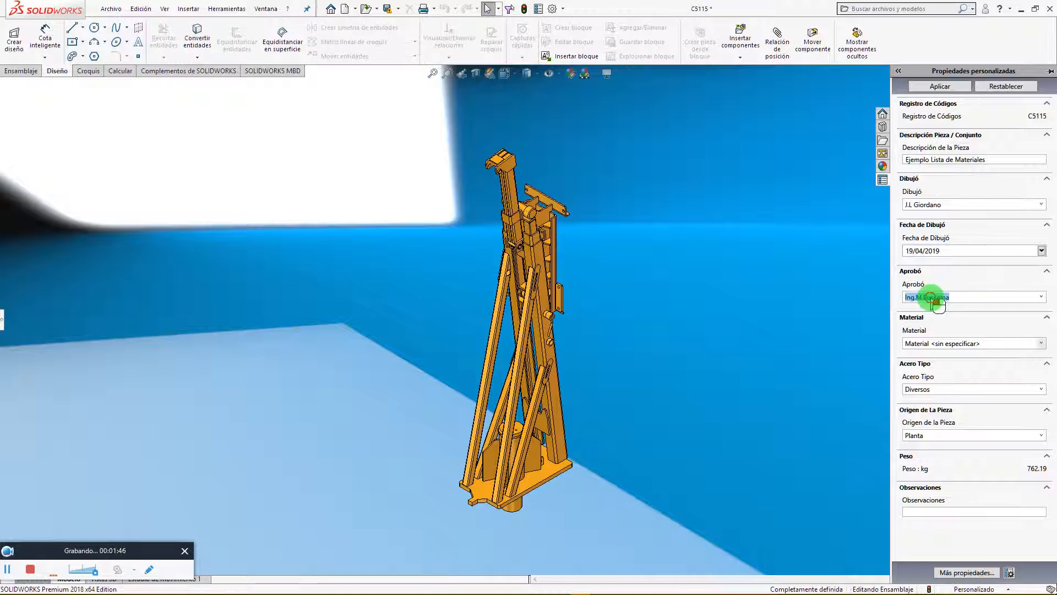
click(973, 296)
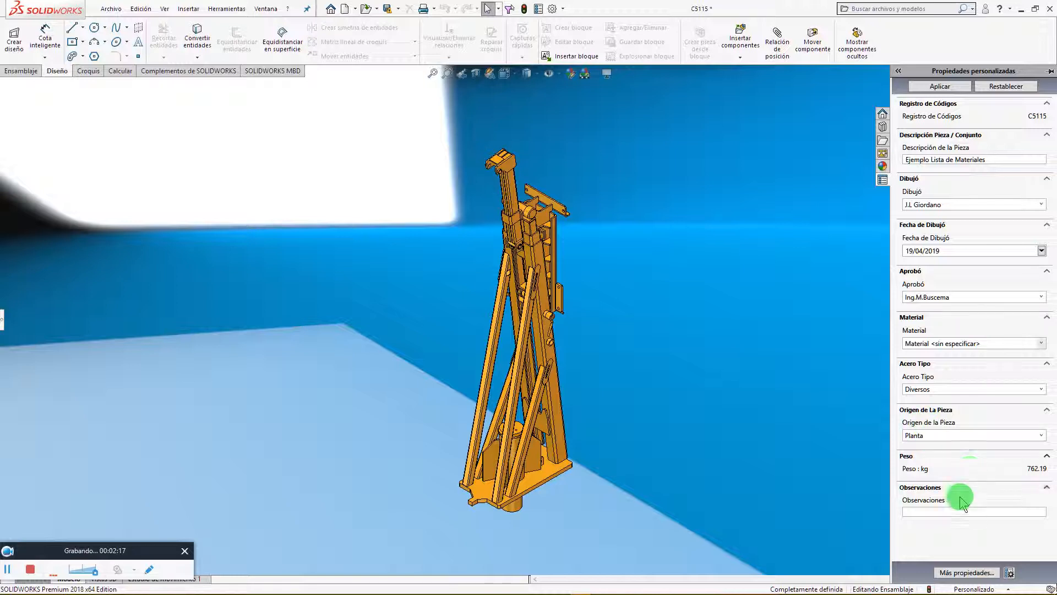
click(954, 514)
text(Material de)
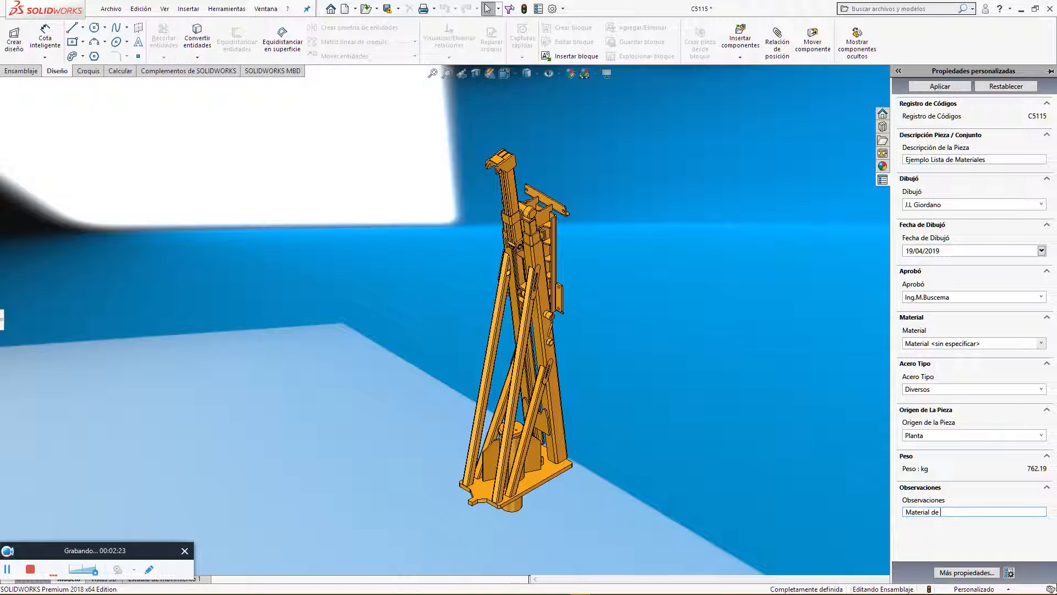
text( Estudiop)
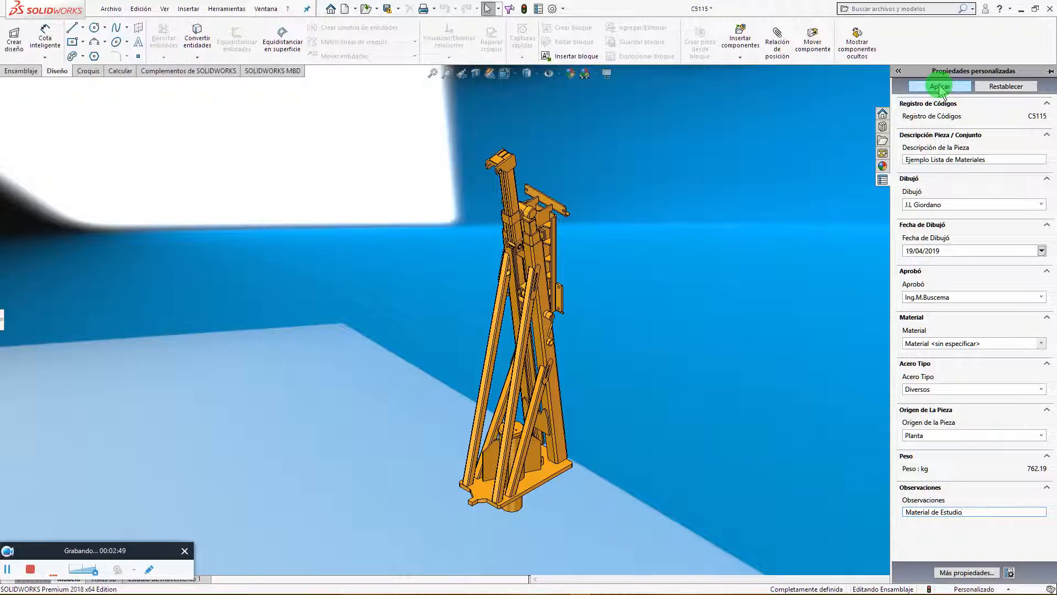
click(940, 89)
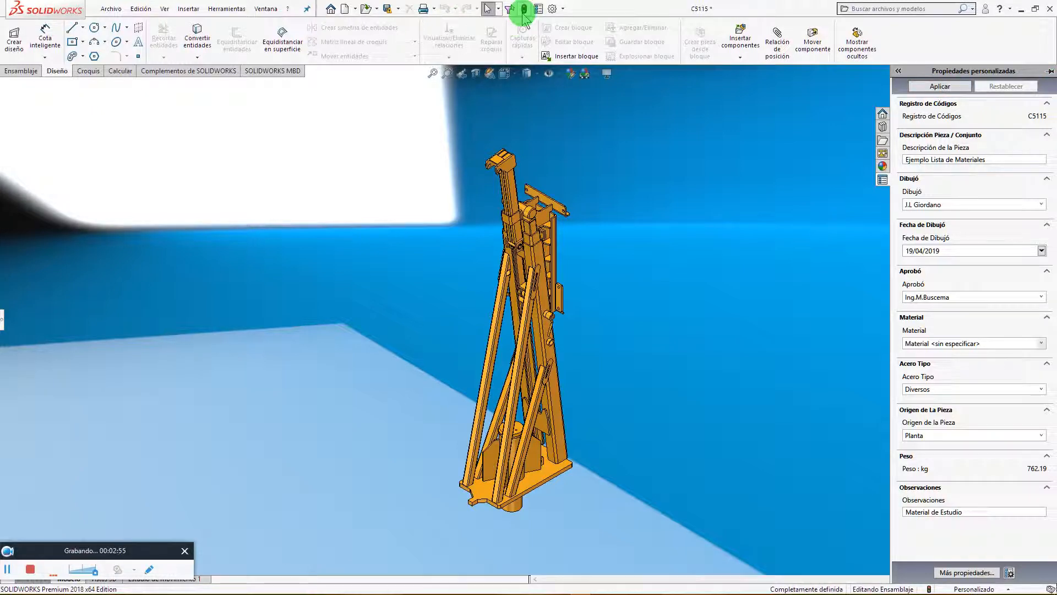
click(614, 110)
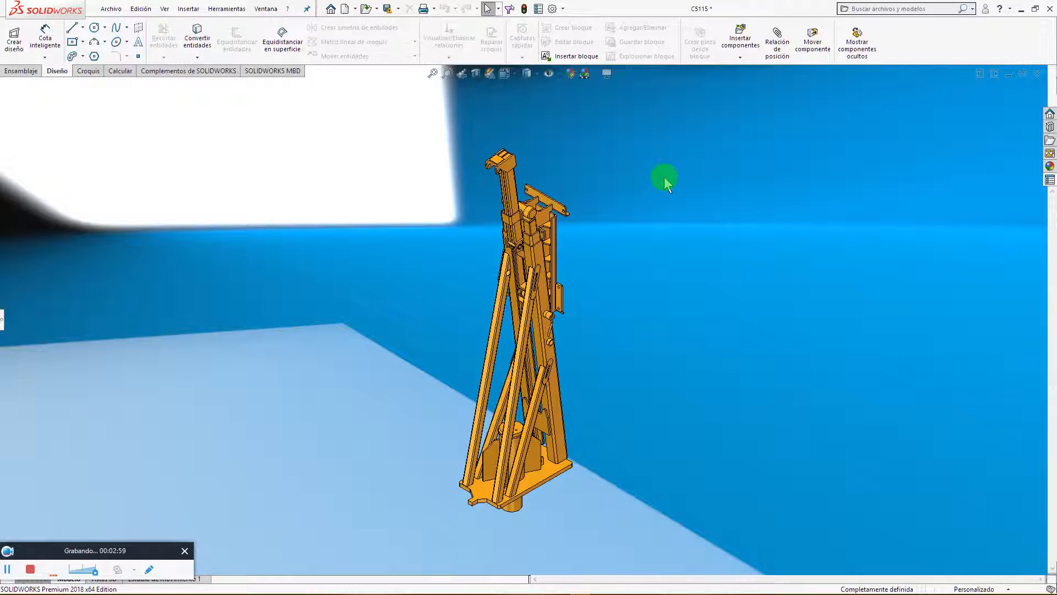
Create a new drawing from the assembly with the A3 - Horizontal template, declining to open the existing drawing of the same name
click(108, 9)
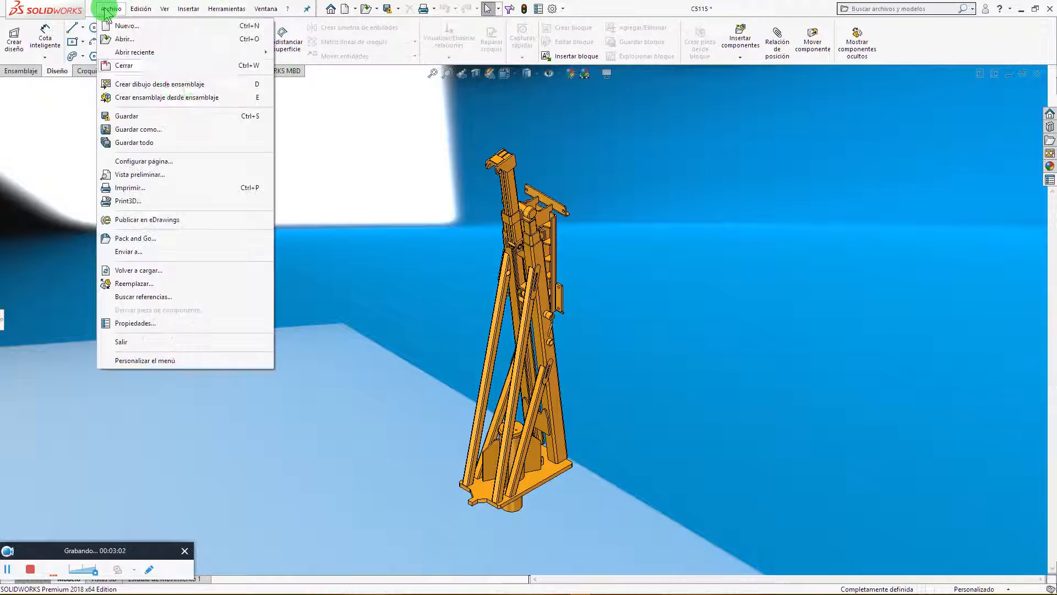
click(153, 85)
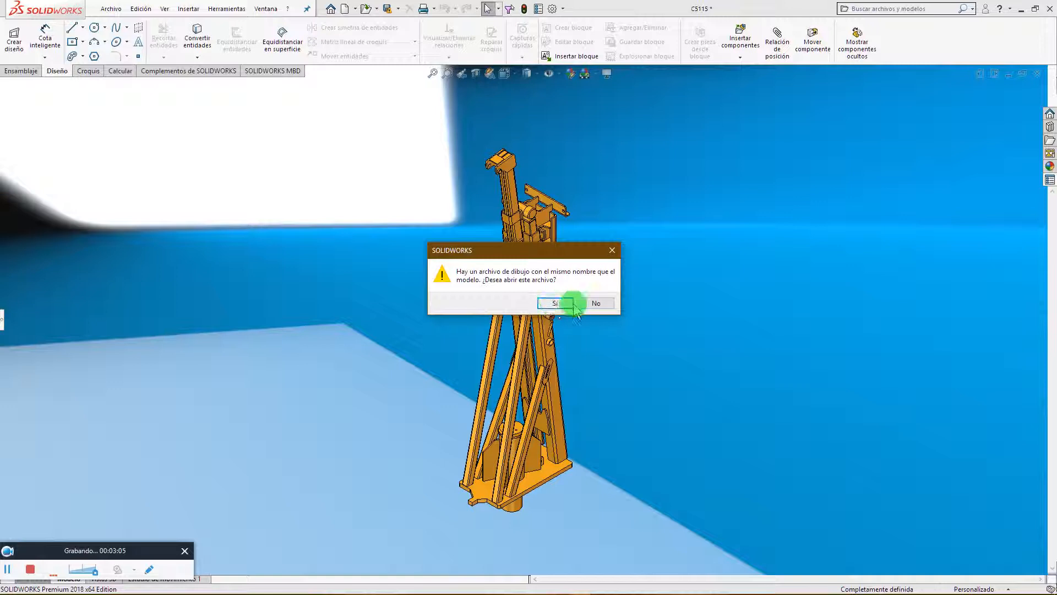
click(595, 304)
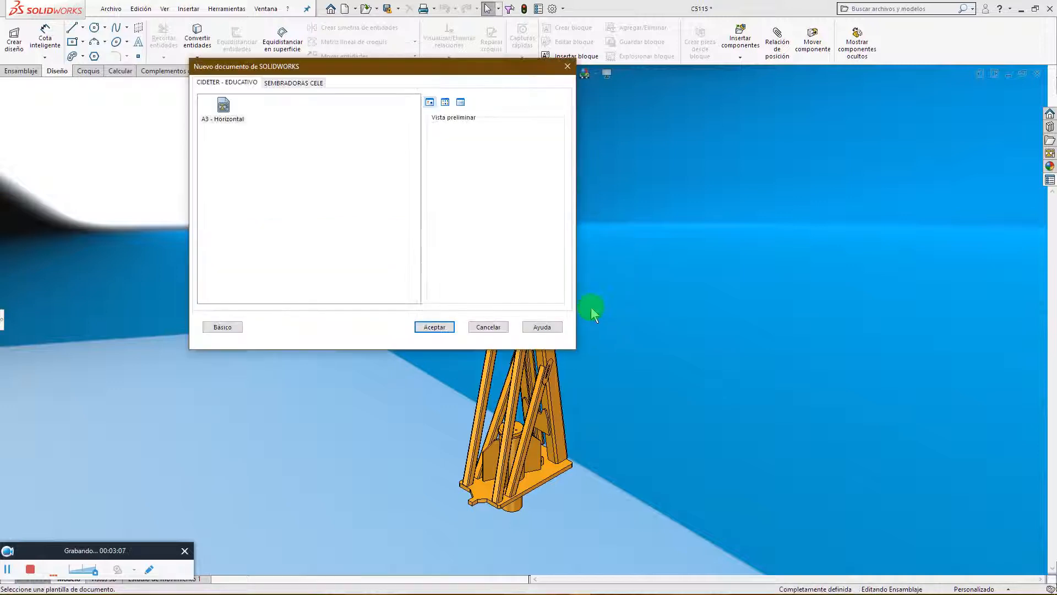
click(214, 117)
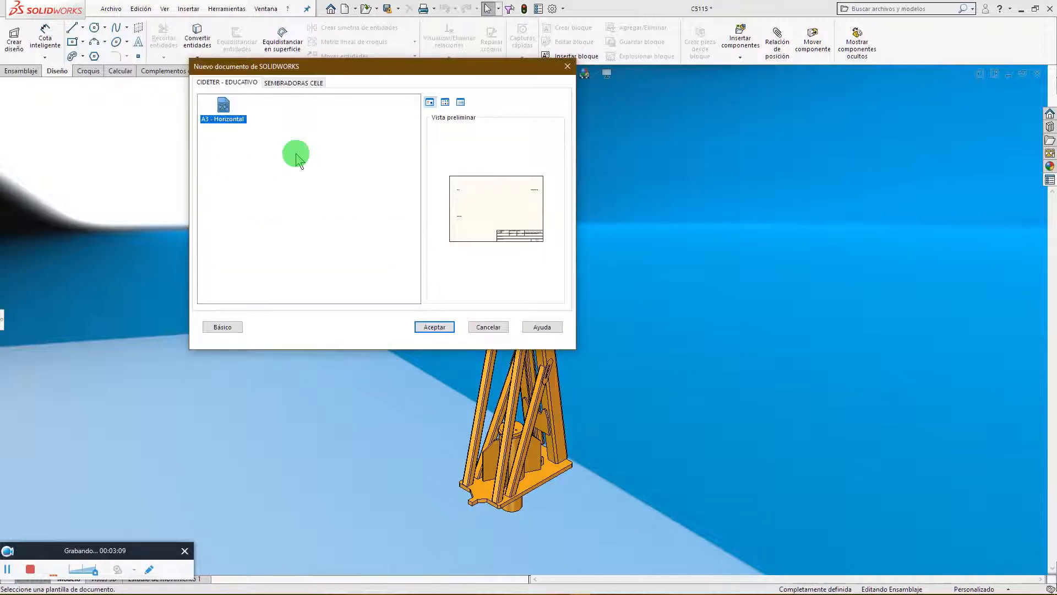
click(434, 327)
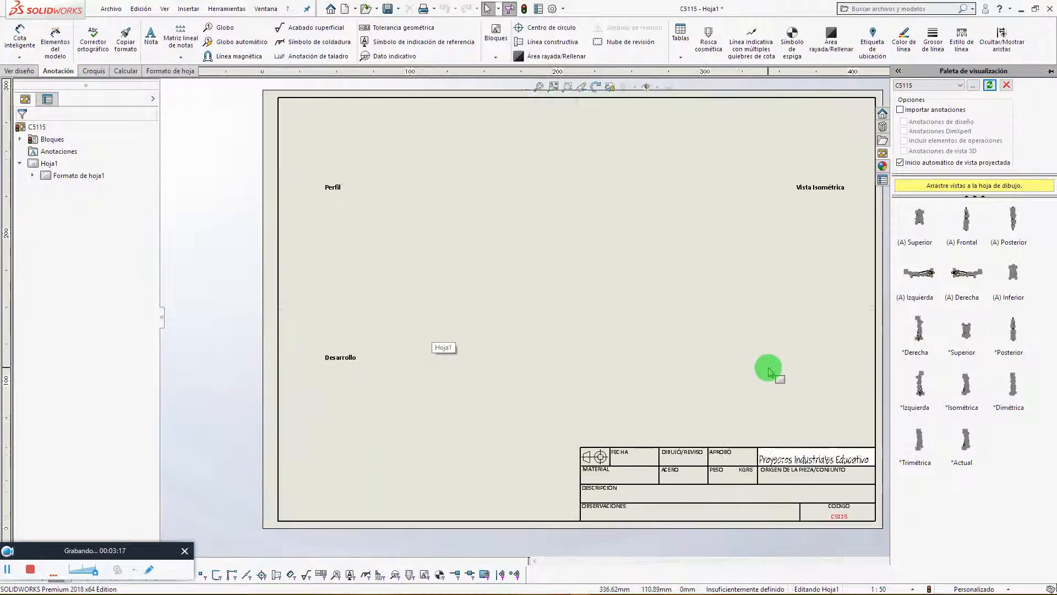
Place the assembly's isometric view in the middle of the sheet and switch it to a custom scale
drag(964, 385, 532, 296)
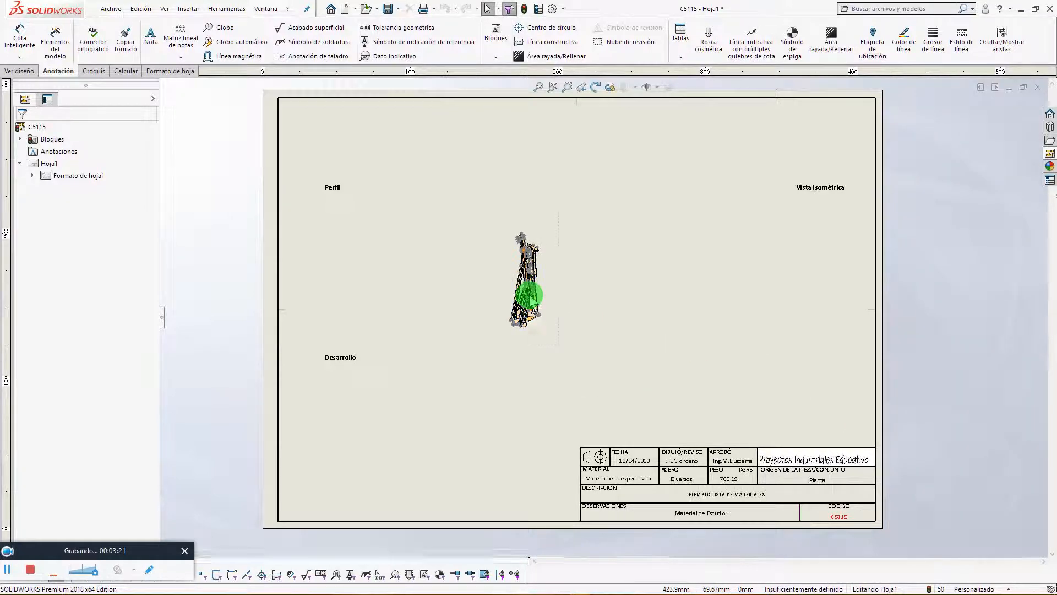
click(537, 330)
drag(154, 331, 160, 424)
click(91, 392)
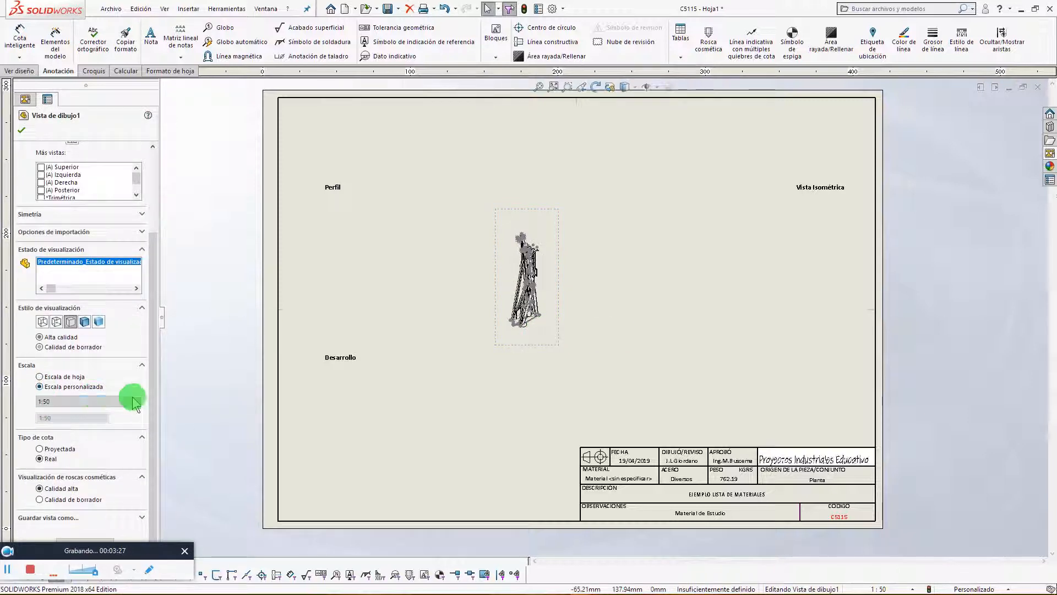
Try scales of 1:20 and 1:10 for the isometric view
click(135, 402)
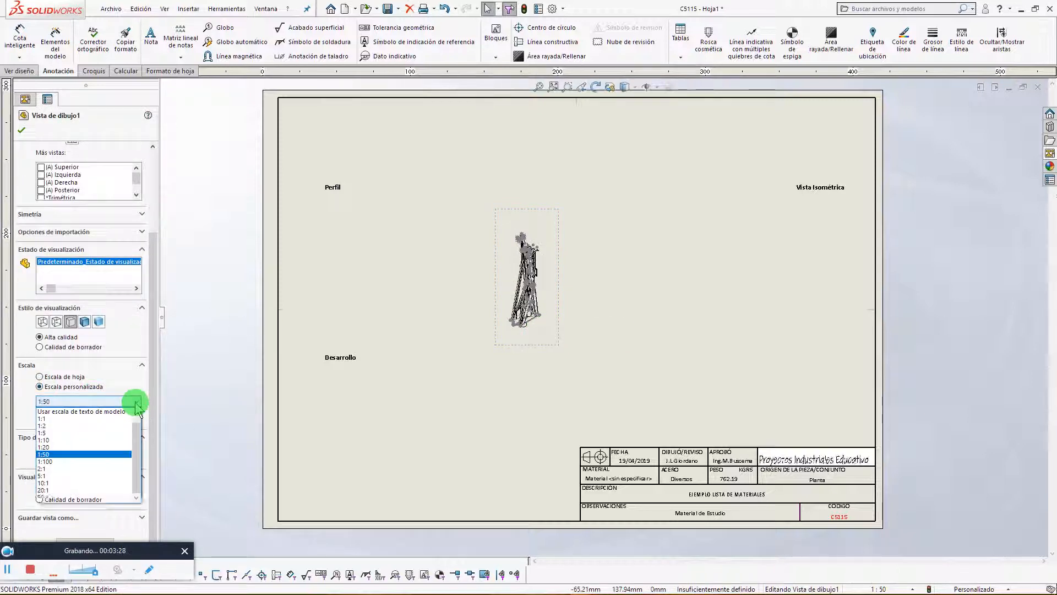
click(61, 447)
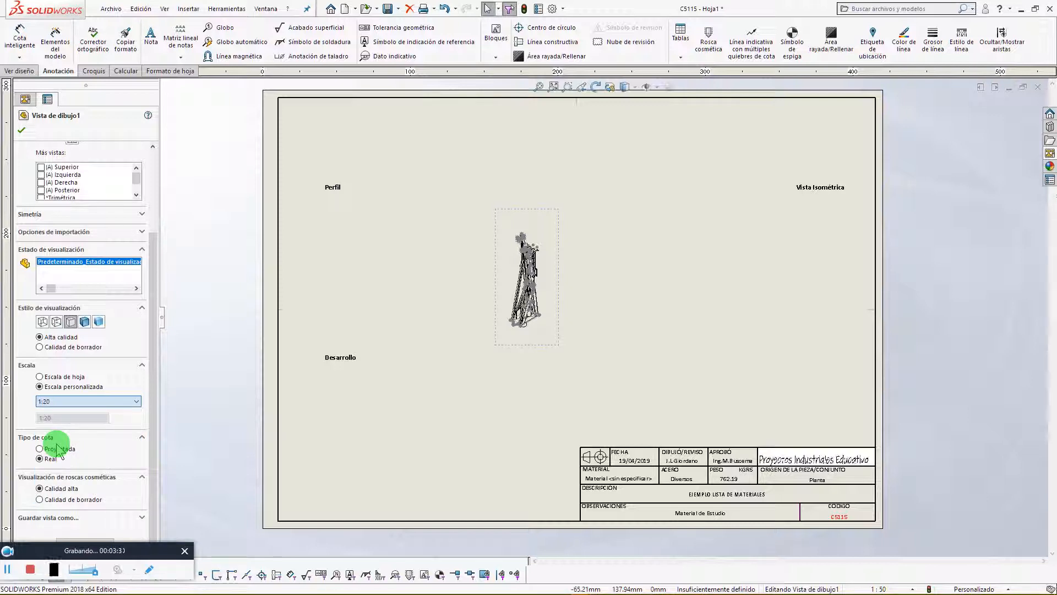
click(137, 403)
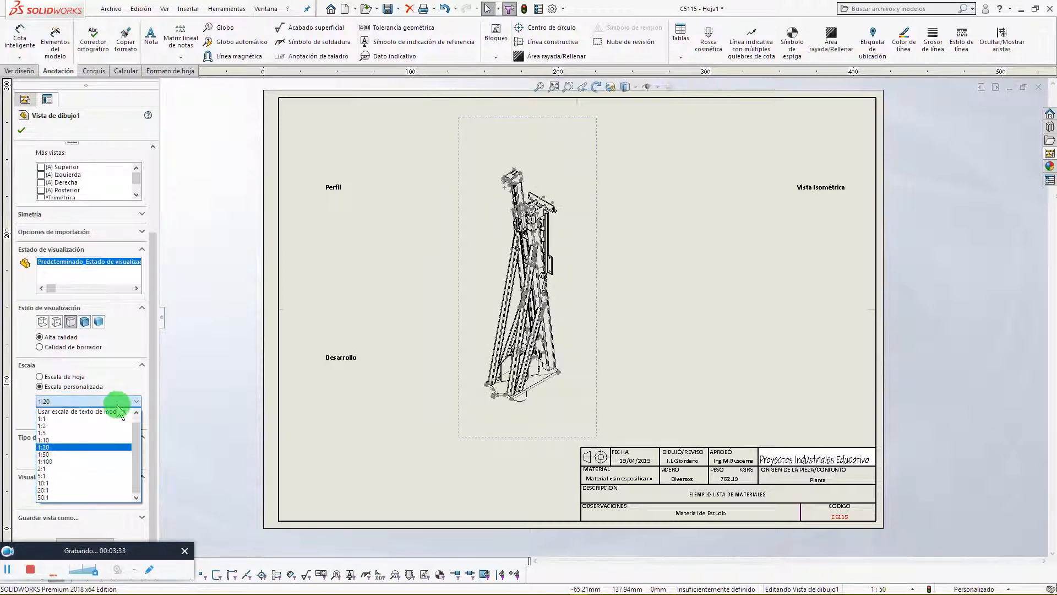
click(66, 436)
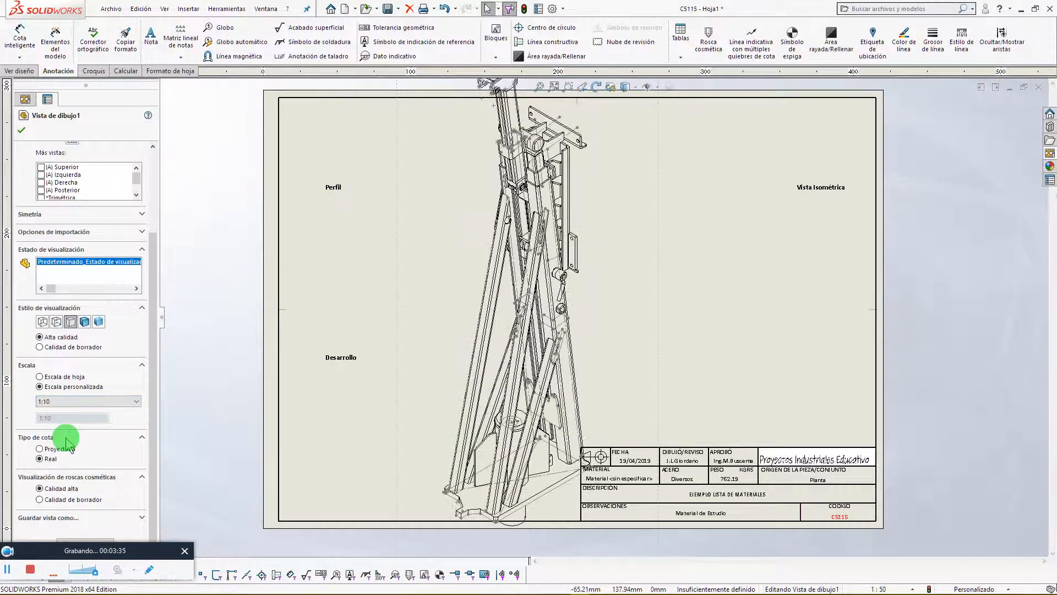
Set the isometric view to a user-defined scale of 1:15 and display it shaded with edges
click(137, 401)
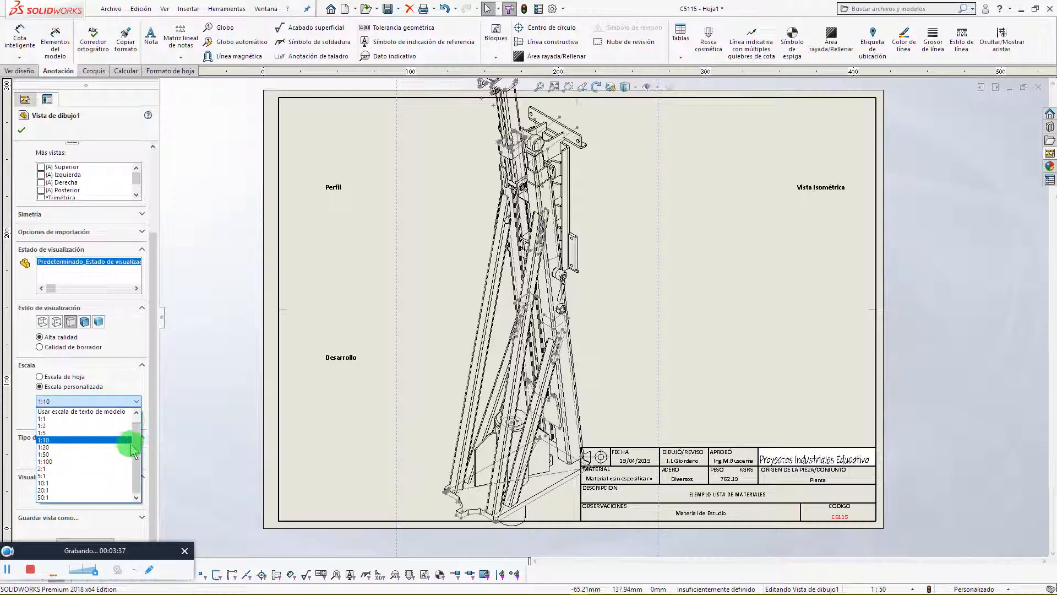
scroll(138, 417, up, 2)
click(107, 408)
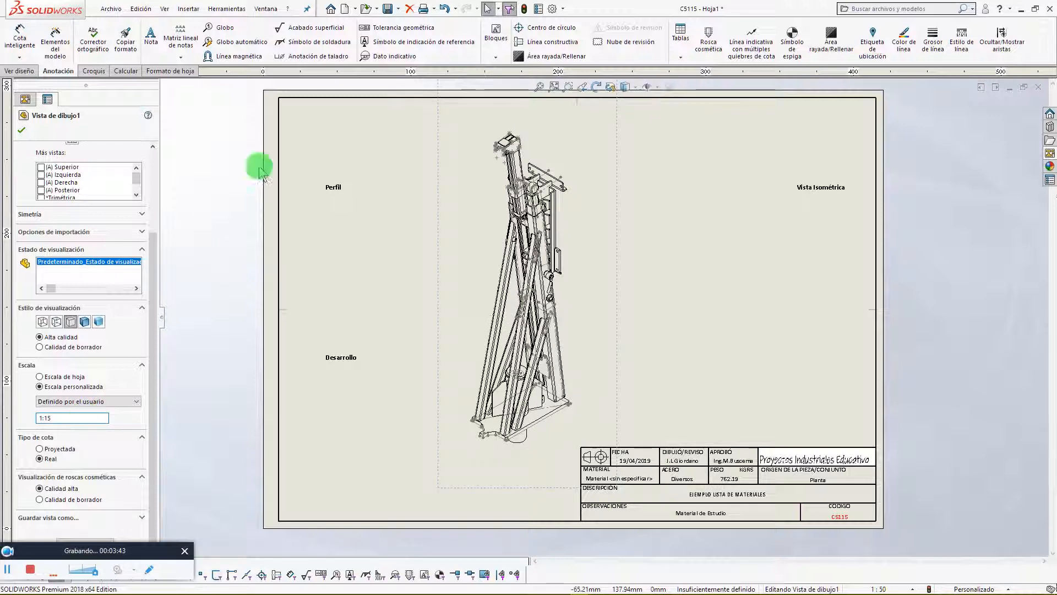
click(84, 322)
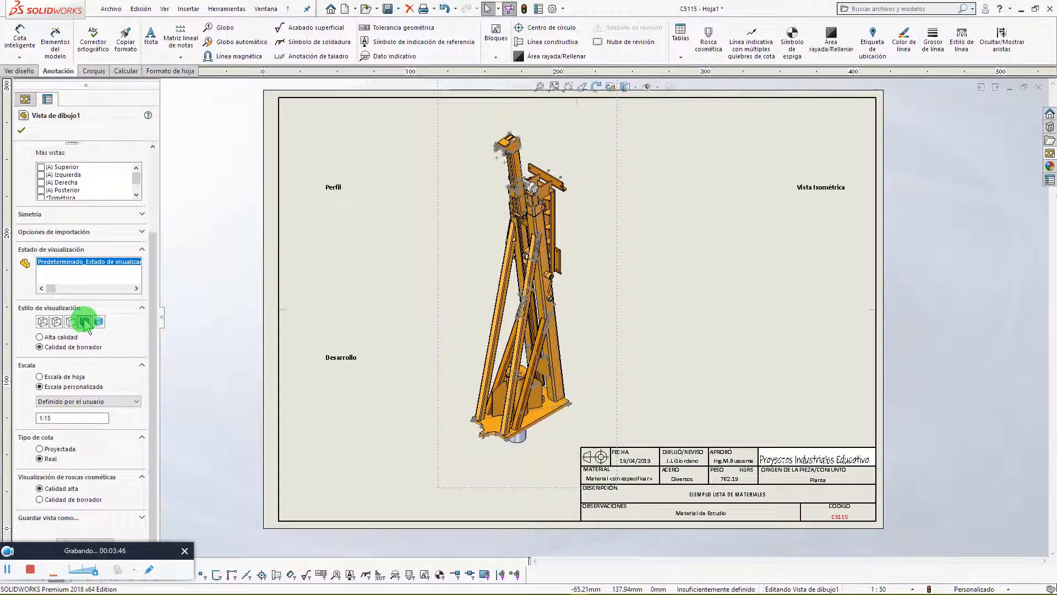
click(20, 133)
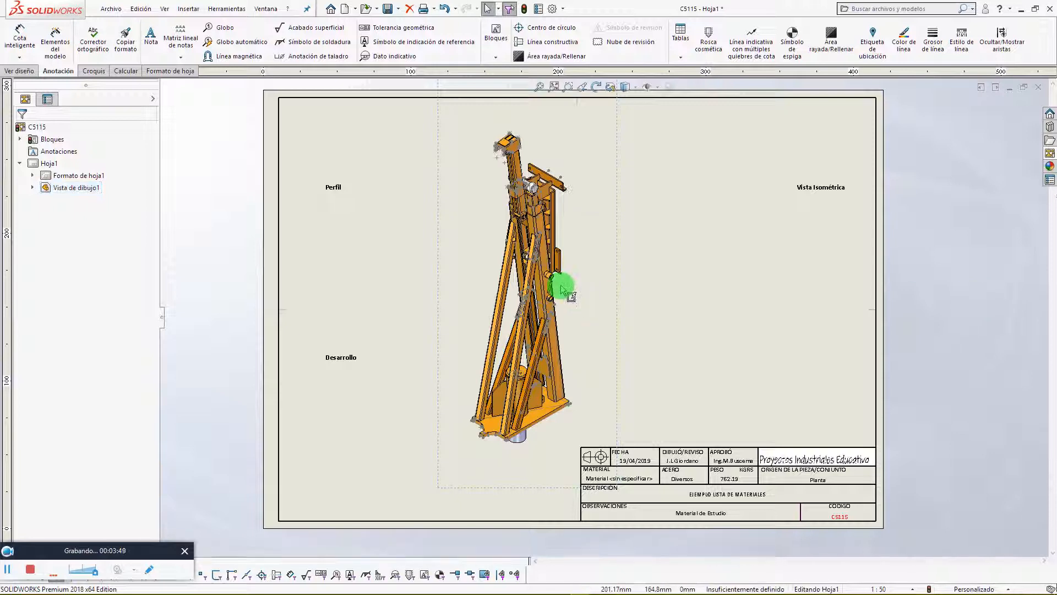
Hide the grey reference marks over the isometric view and shift the view slightly to the right on the sheet
scroll(544, 271, down, 3)
key(f)
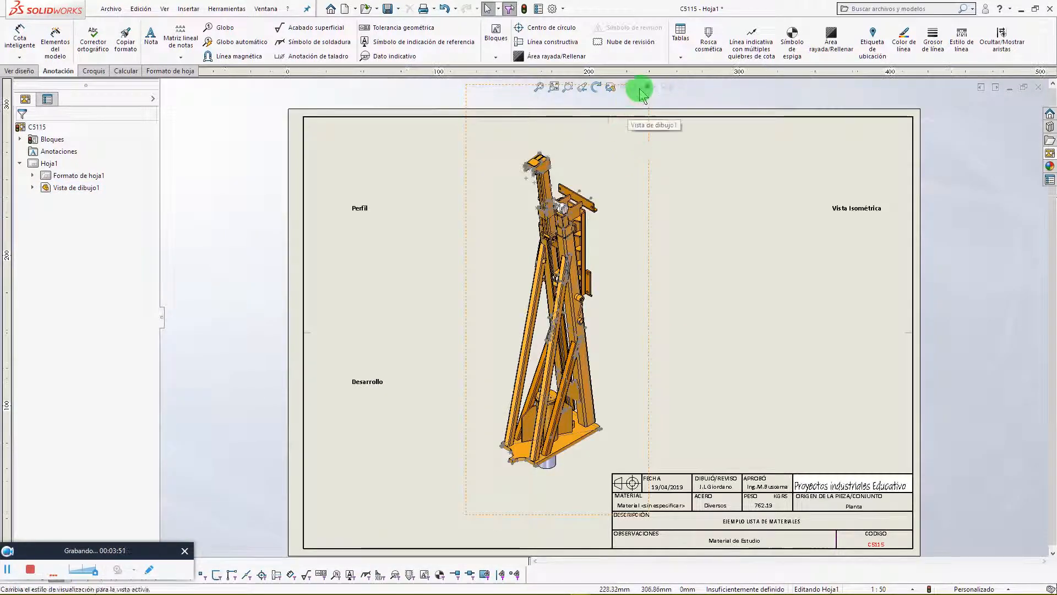
click(659, 89)
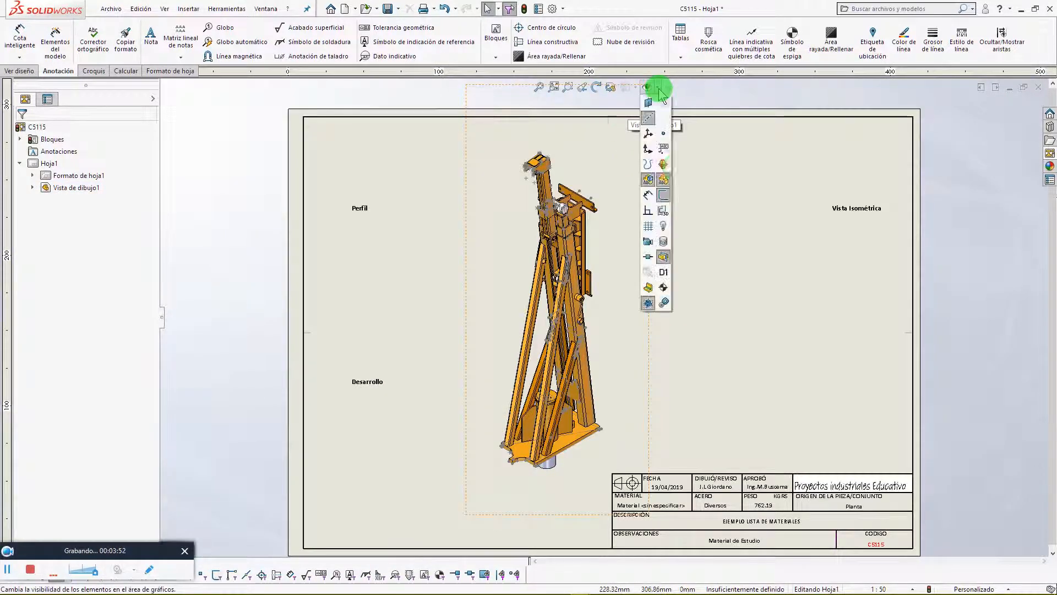
click(664, 197)
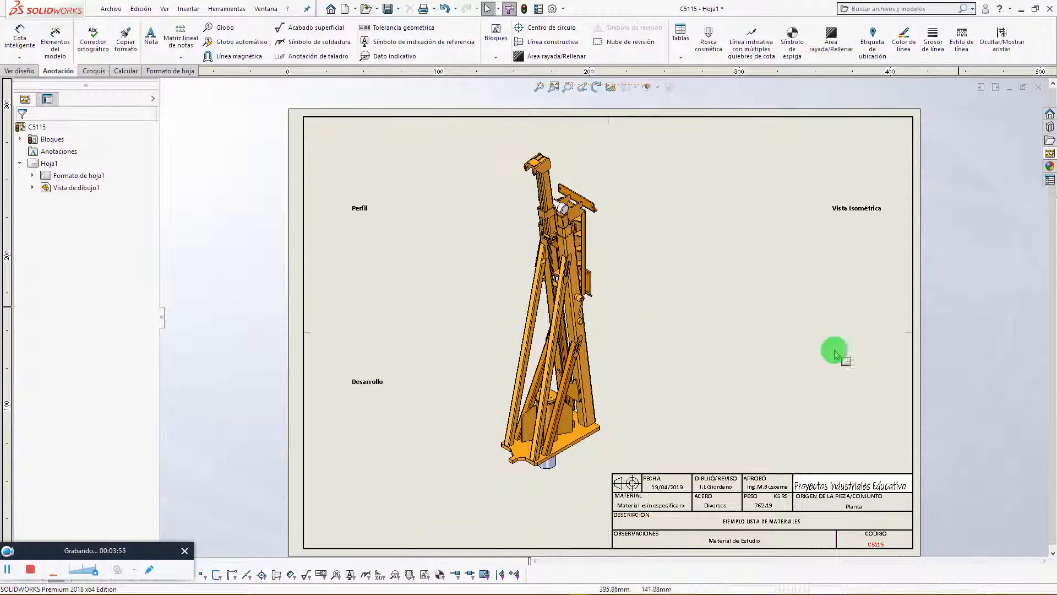
drag(649, 424, 673, 425)
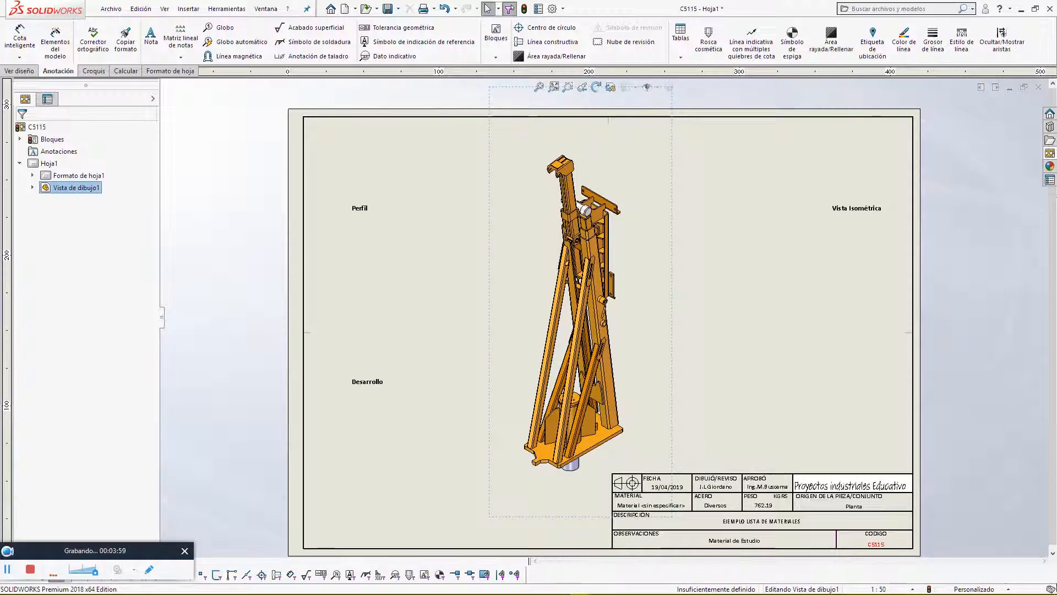
click(958, 315)
Move the "Vista Isométrica" note beneath the view and the "Perfil" and "Desarrollo" notes off the sheet
drag(874, 208, 543, 489)
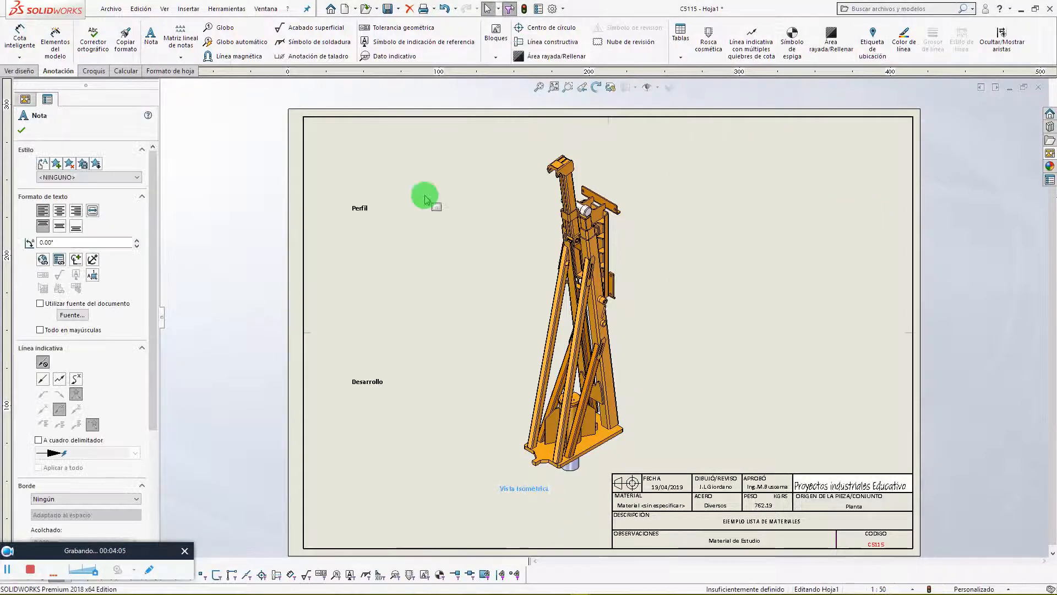
drag(363, 212, 212, 184)
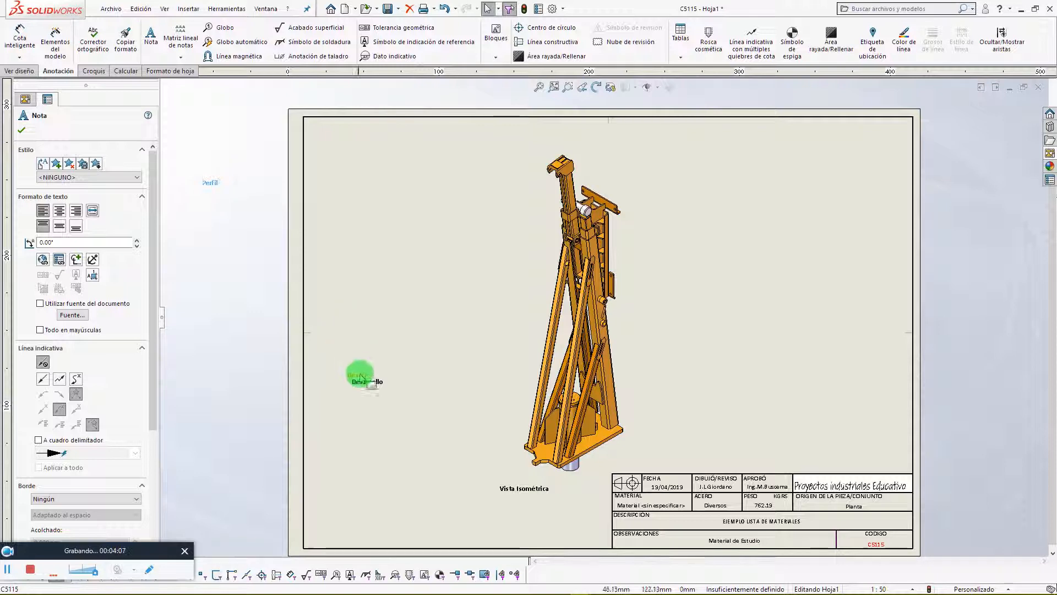
drag(365, 384, 199, 244)
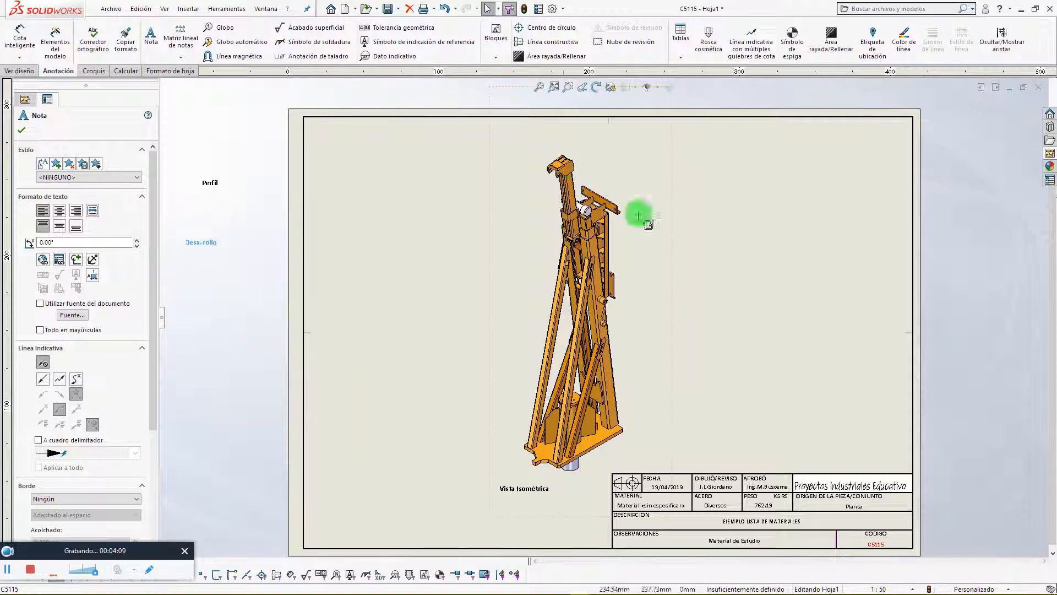
scroll(677, 472, down, 2)
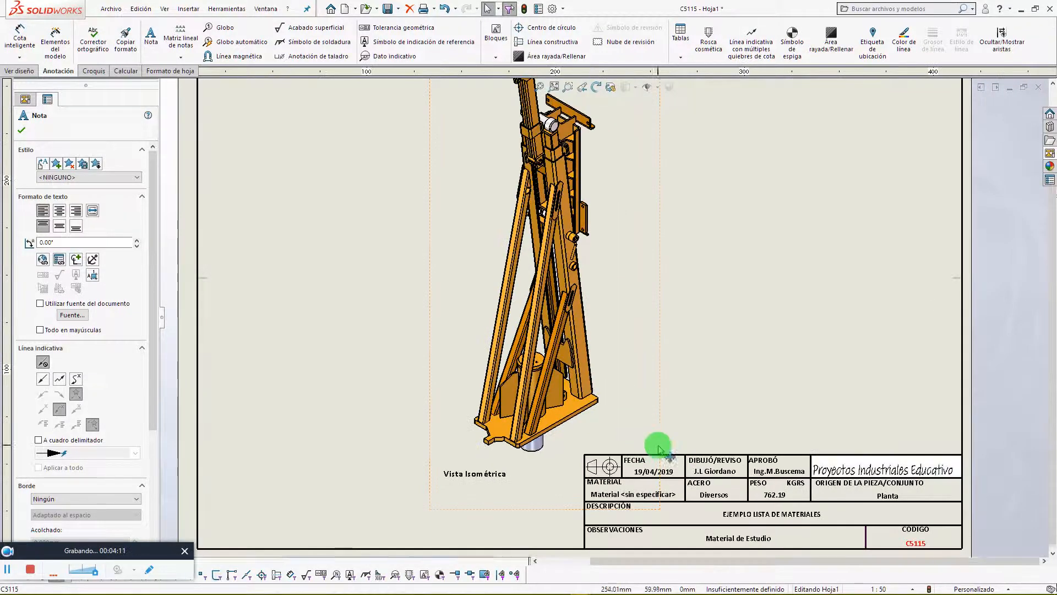
Finish editing the "Desarrollo" note and close its properties
scroll(638, 432, up, 3)
scroll(618, 314, down, 2)
scroll(573, 213, up, 2)
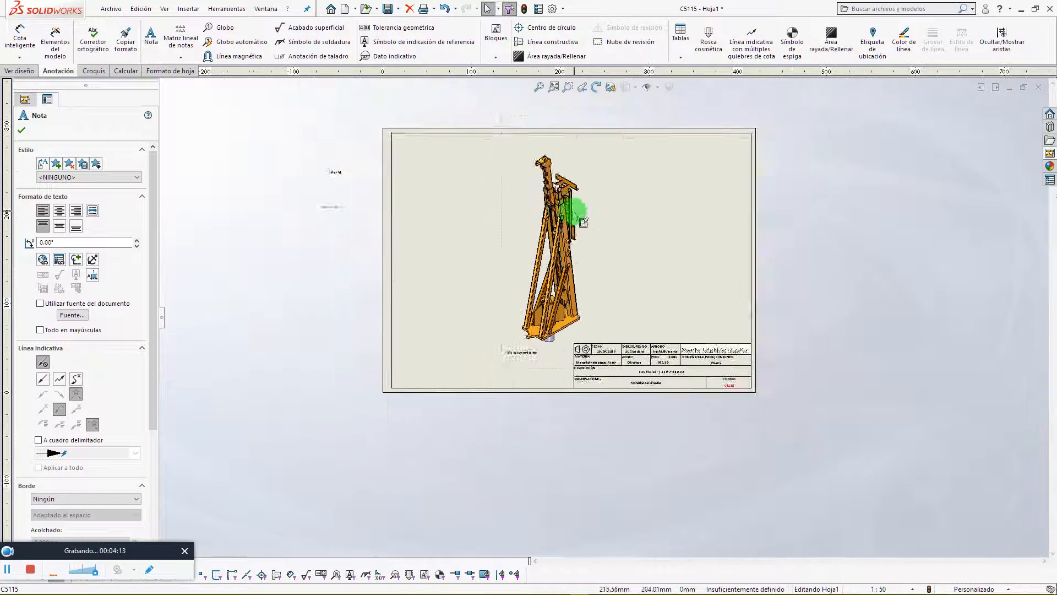
scroll(562, 178, down, 1)
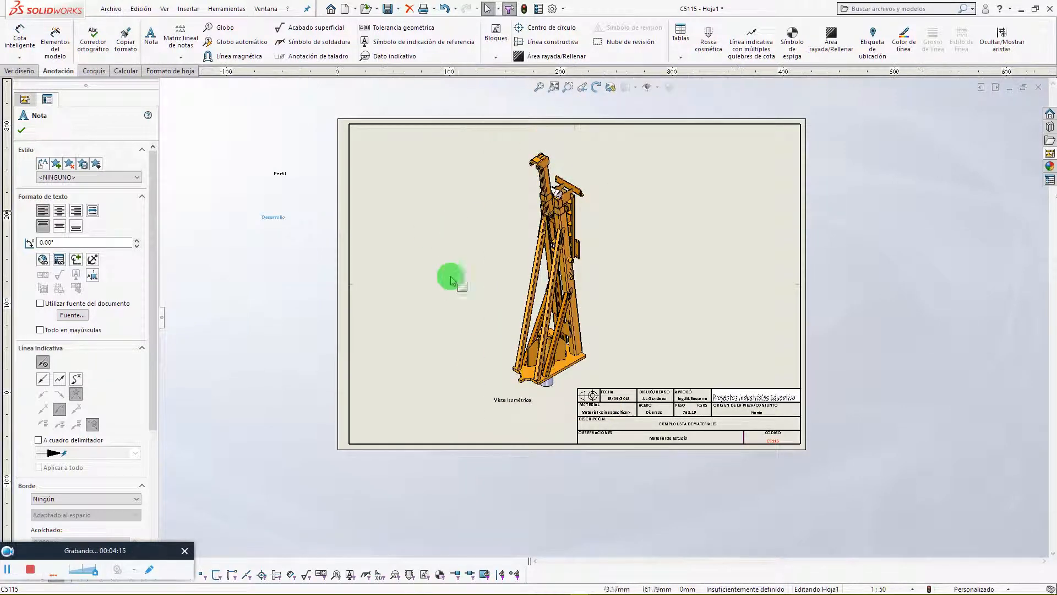
click(22, 131)
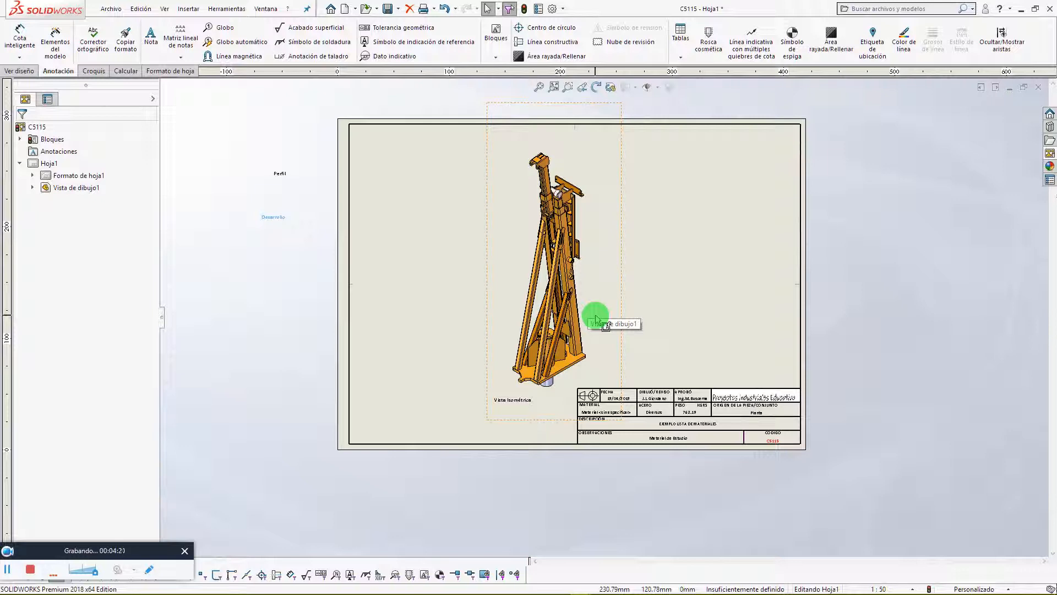
Examine the isometric view and the title block's date, material, weight, origin, description and code fields
scroll(580, 230, down, 2)
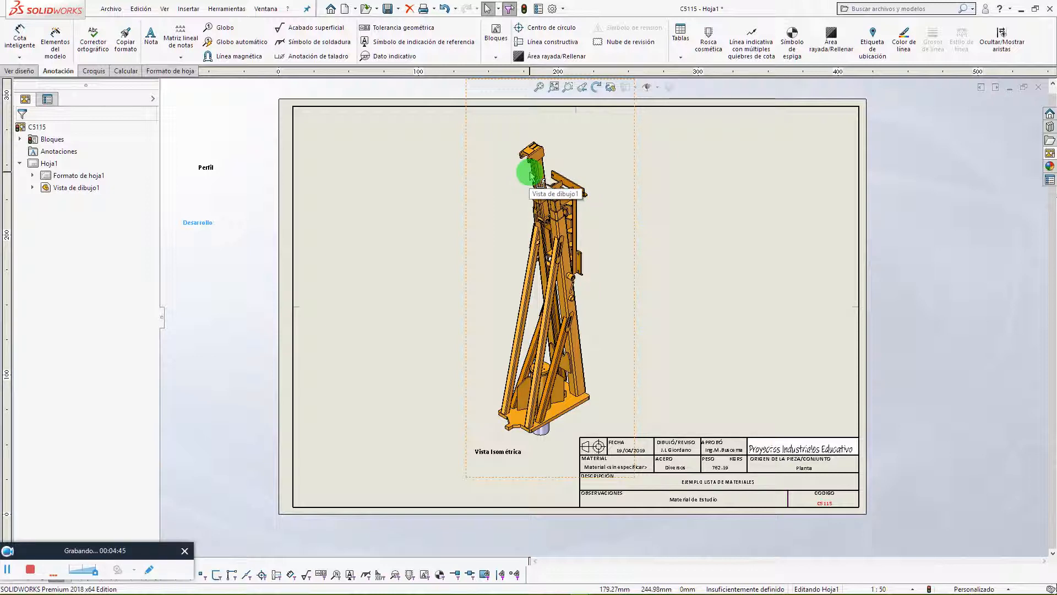
scroll(653, 438, down, 3)
scroll(595, 424, down, 3)
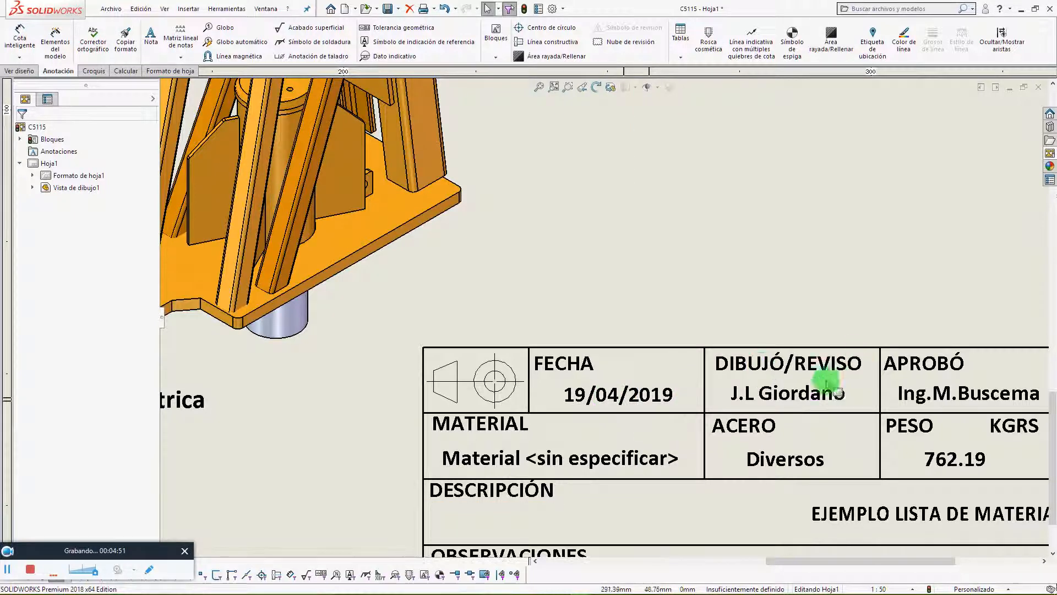
scroll(946, 402, up, 3)
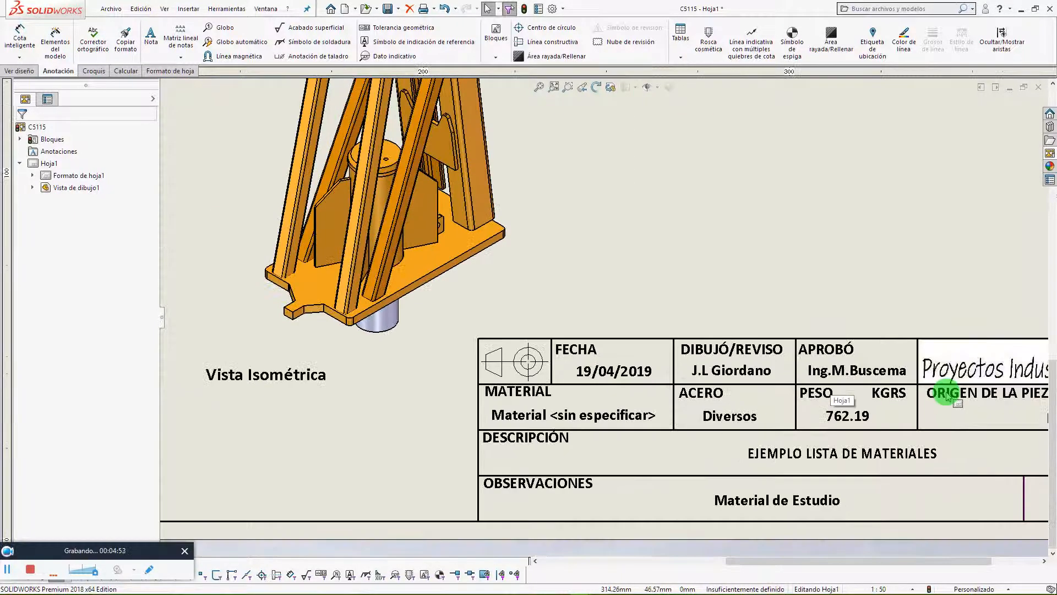
scroll(941, 401, up, 1)
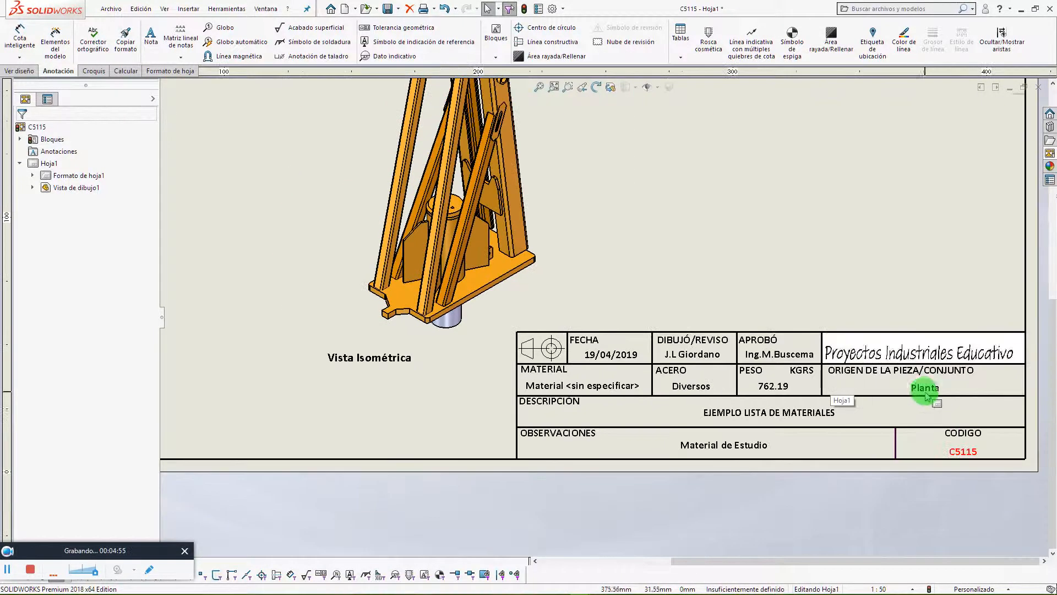
scroll(927, 396, down, 1)
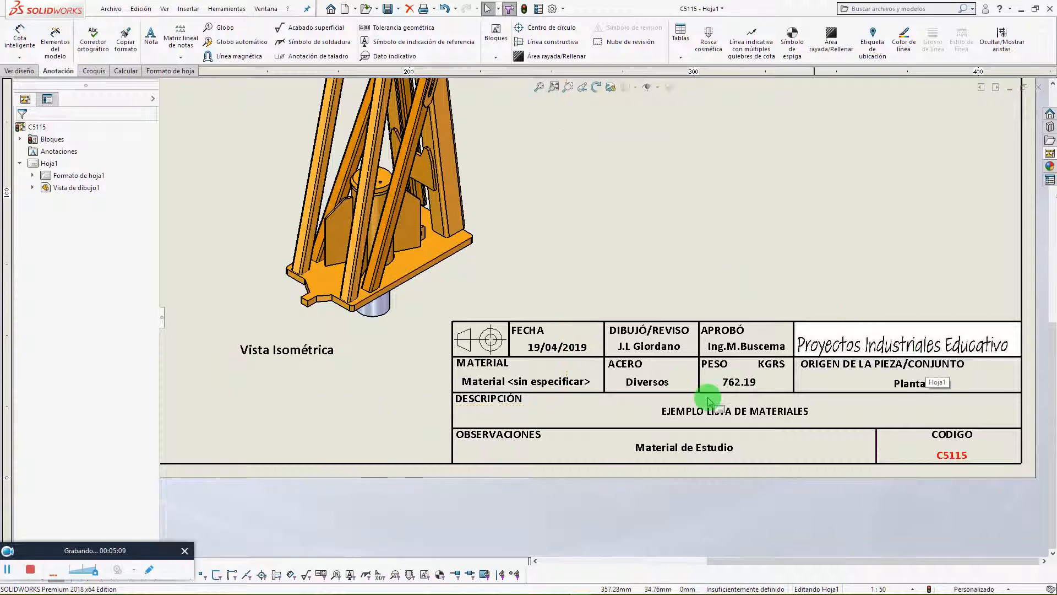
key(f)
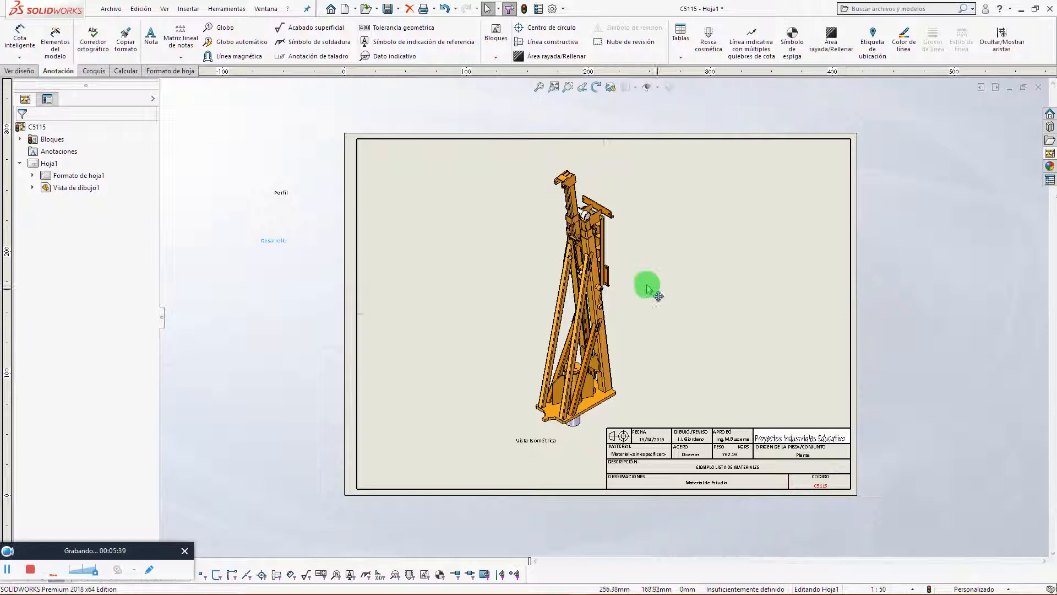
Insert a parts-only bill of materials for the isometric view with the bom-material template, placing it across the sheet's left edge
click(629, 278)
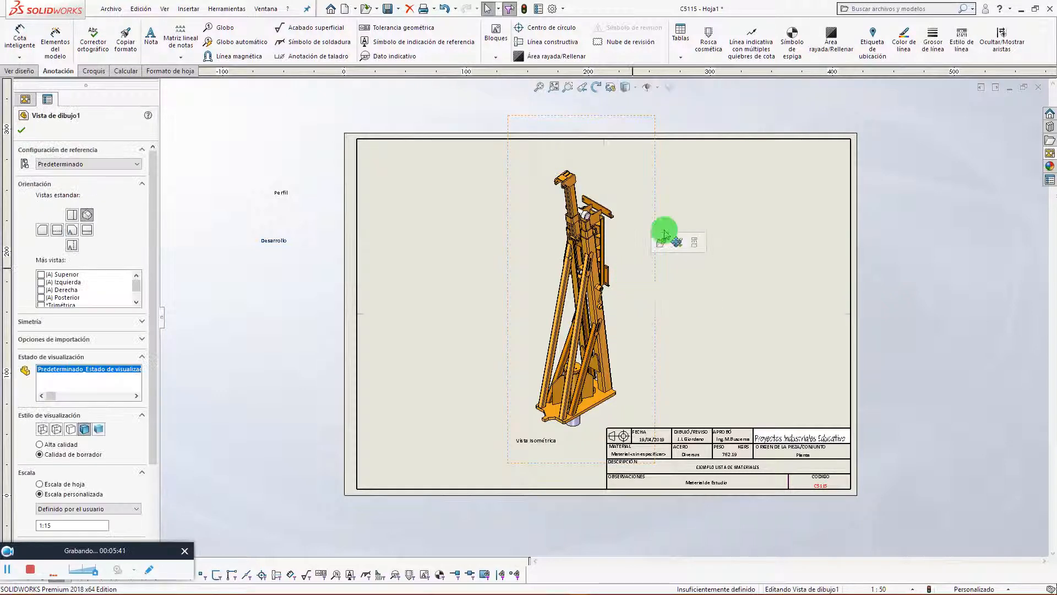
click(681, 57)
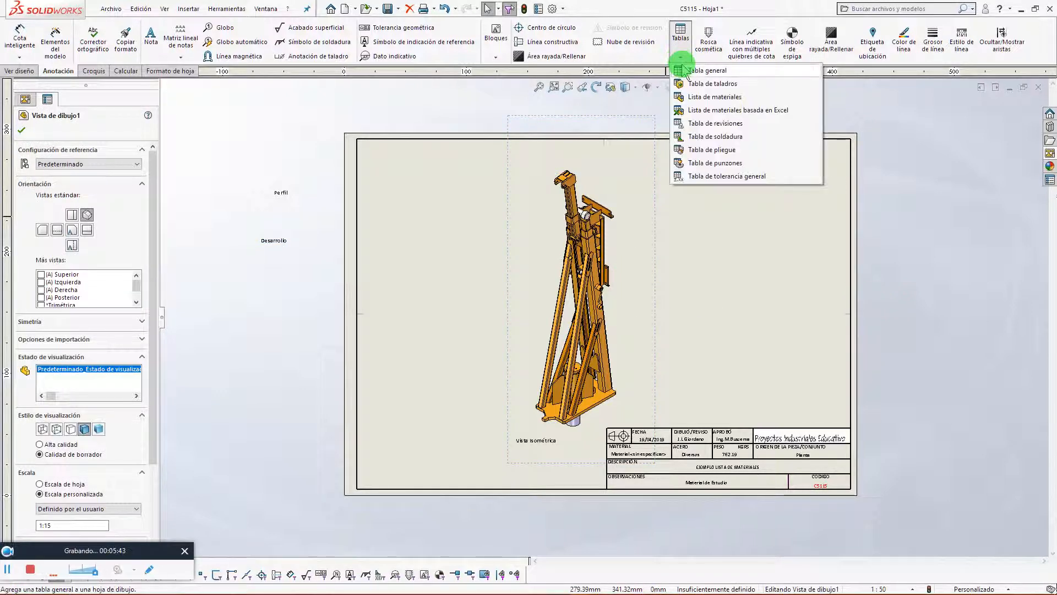
click(707, 99)
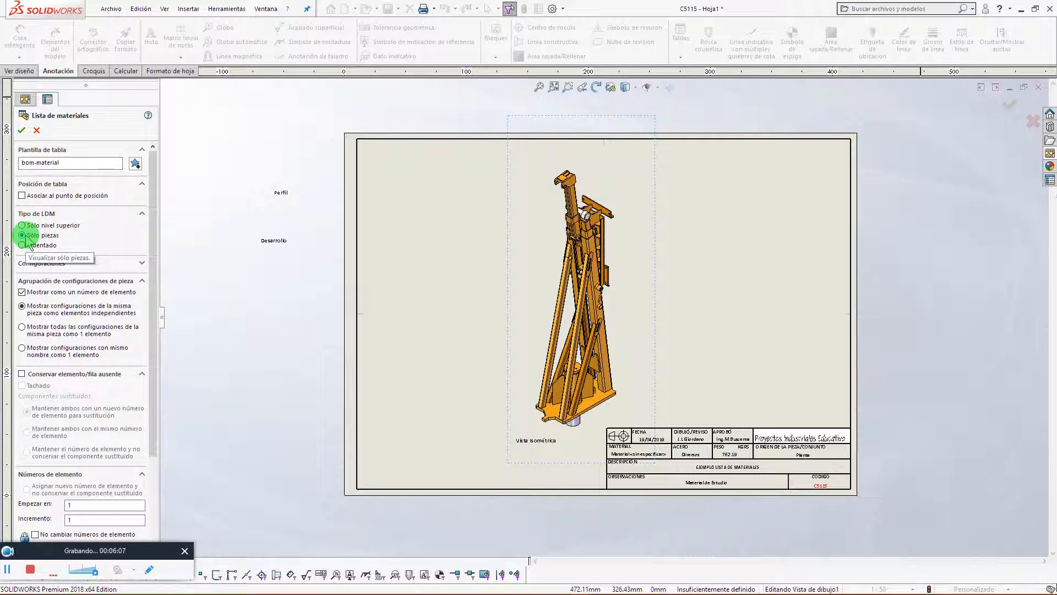
drag(154, 276, 156, 208)
click(21, 134)
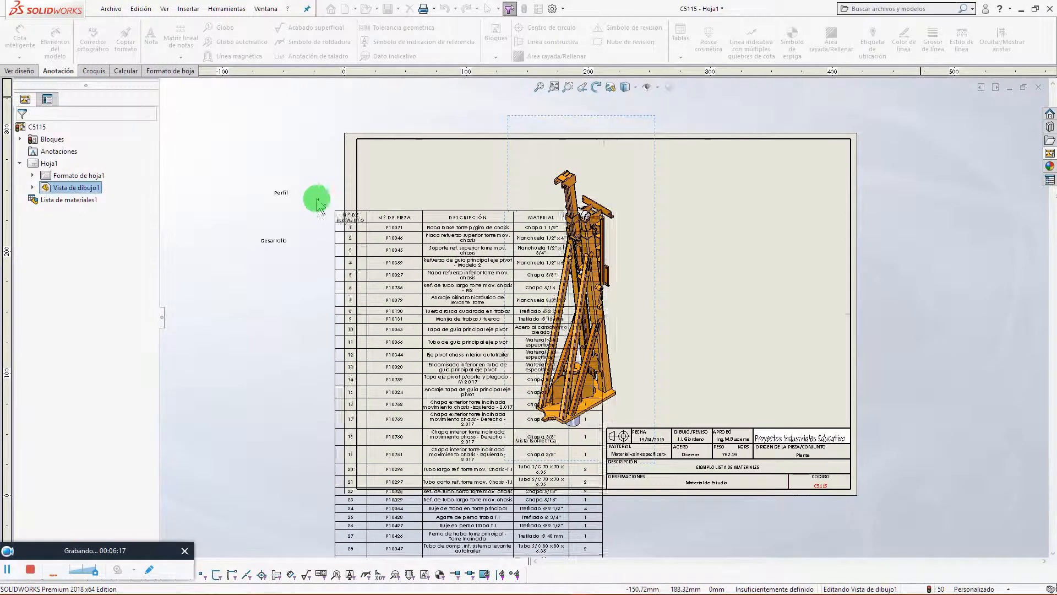
click(225, 165)
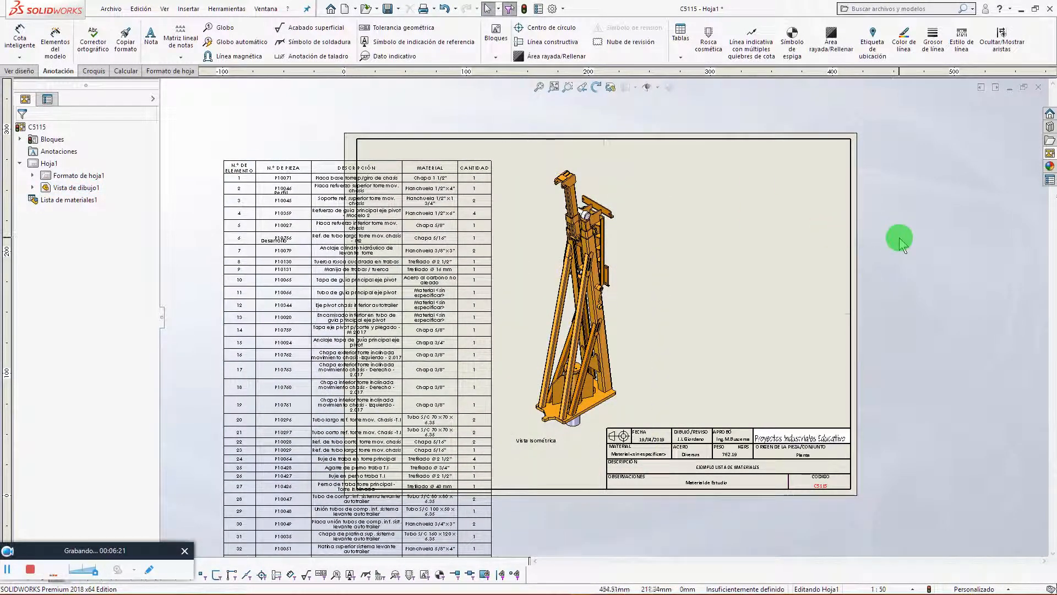
Insert a new column to the right of the CANTIDAD column in the bill of materials
click(477, 169)
scroll(477, 171, down, 3)
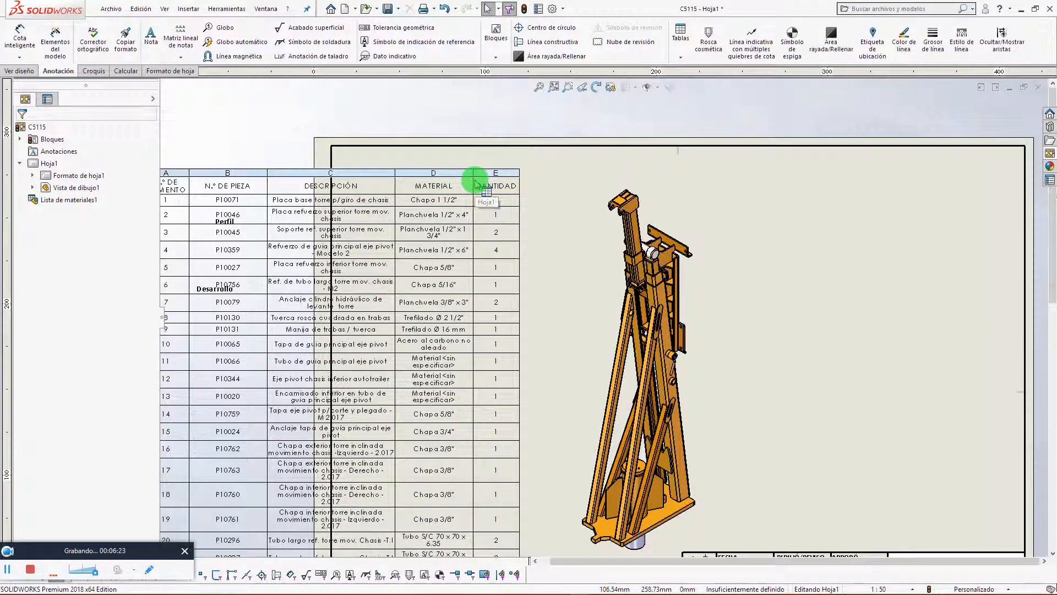
scroll(231, 217, up, 1)
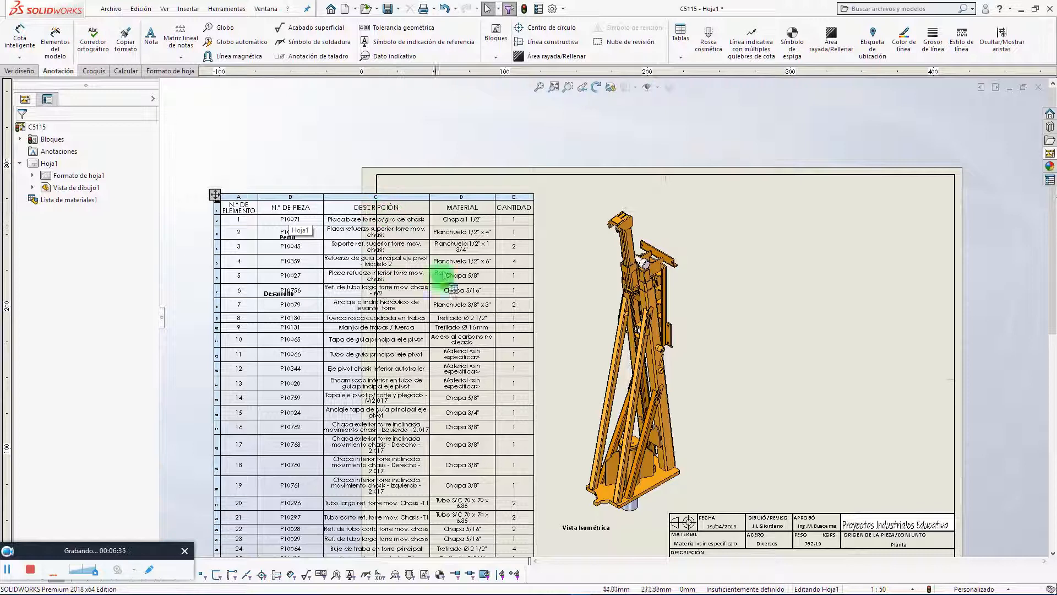
click(504, 196)
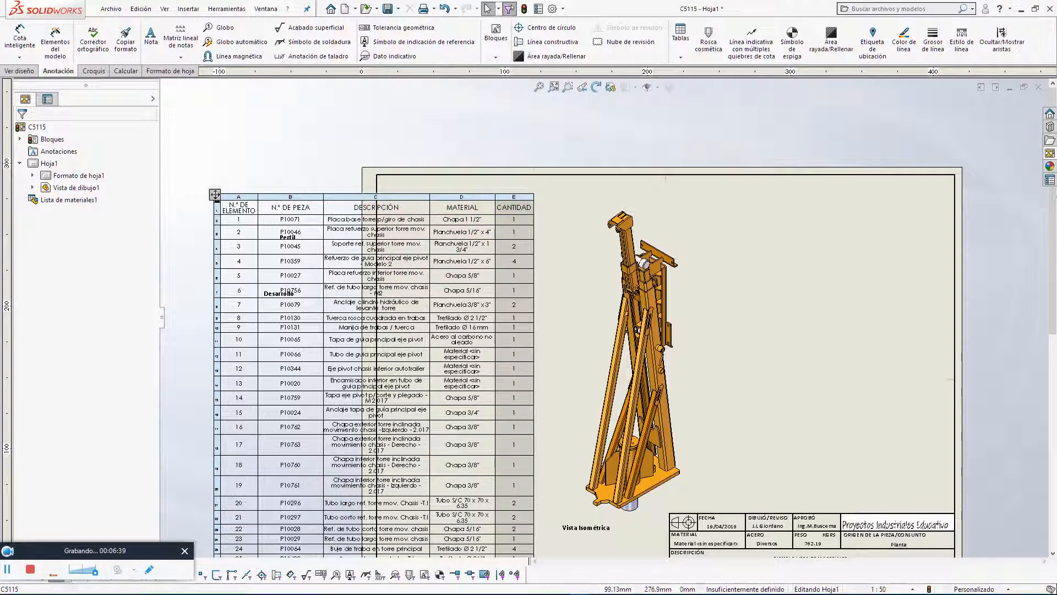
right_click(505, 197)
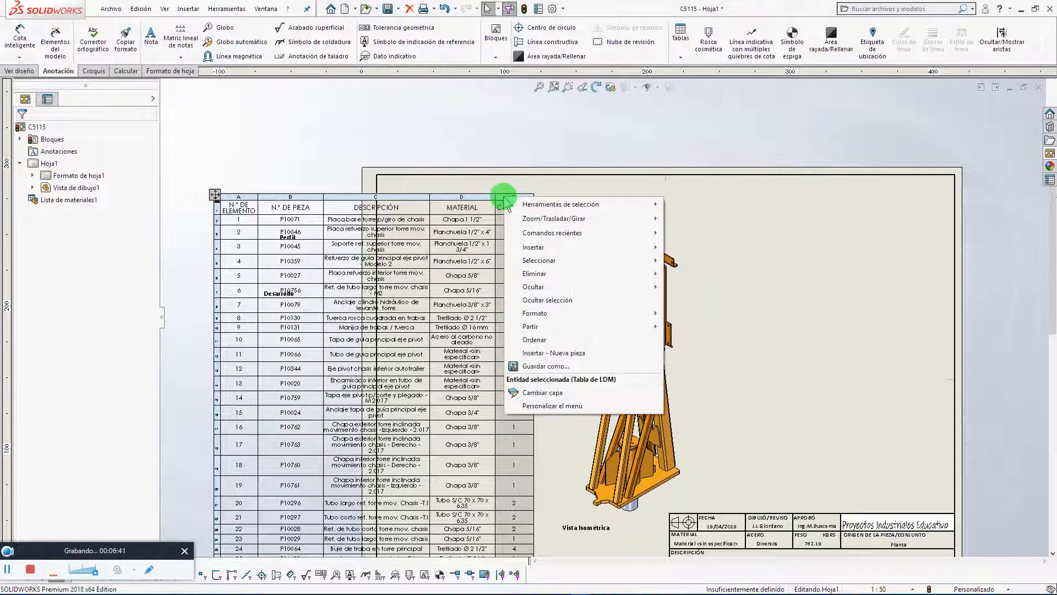
mouse_move(530, 248)
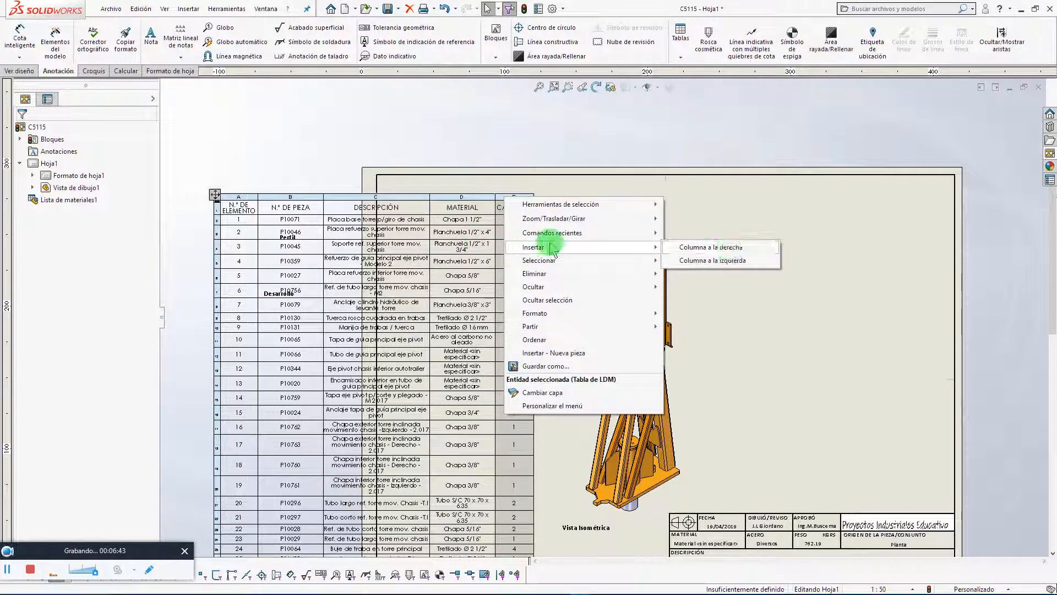
click(726, 247)
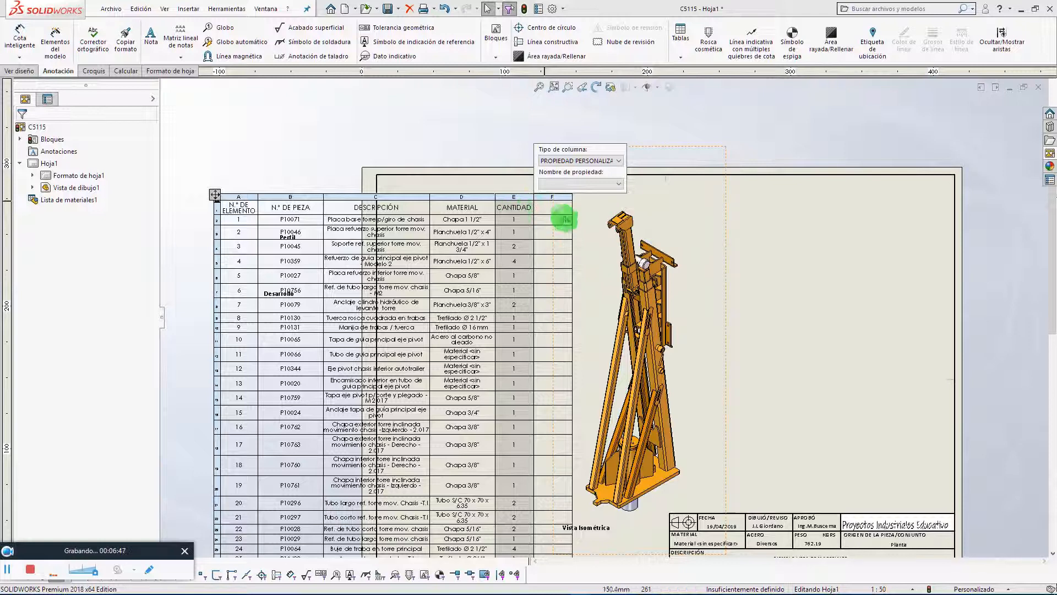
Link the new column to the custom property "Origen de la Pieza"
click(620, 184)
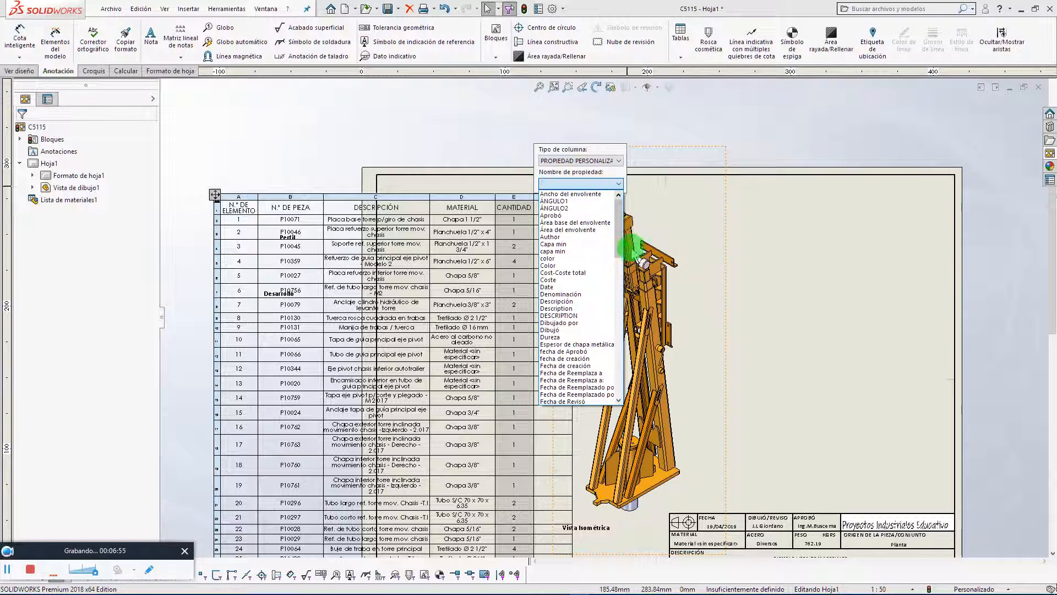
drag(621, 259, 624, 268)
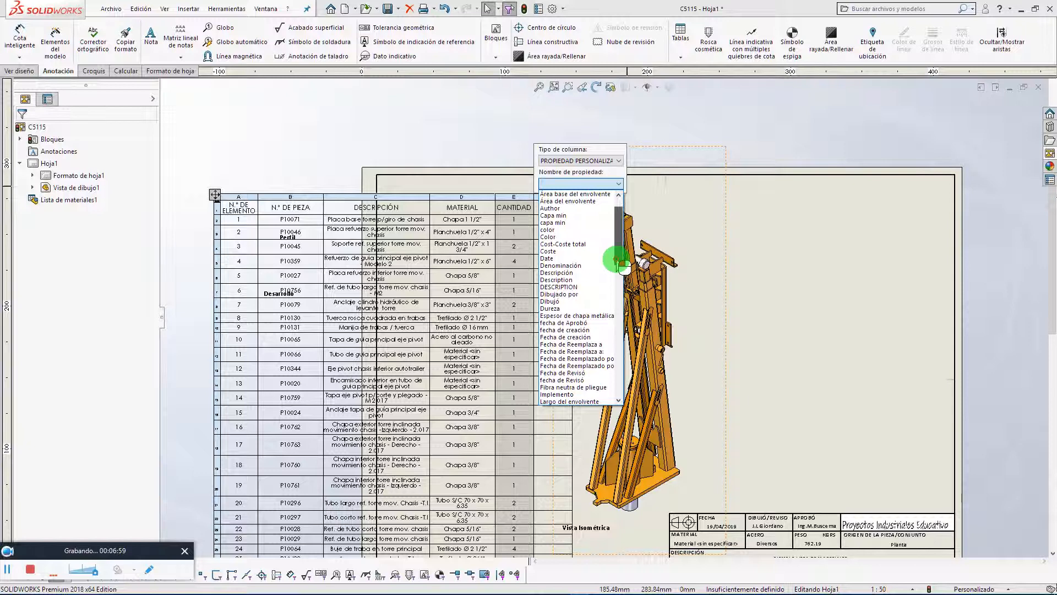
drag(622, 267, 615, 340)
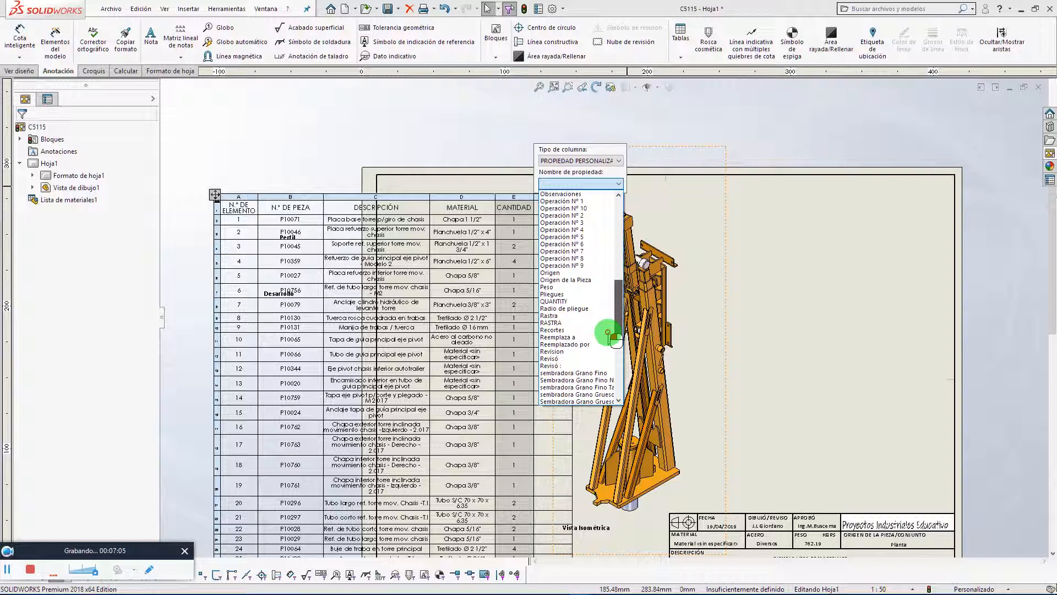
click(576, 280)
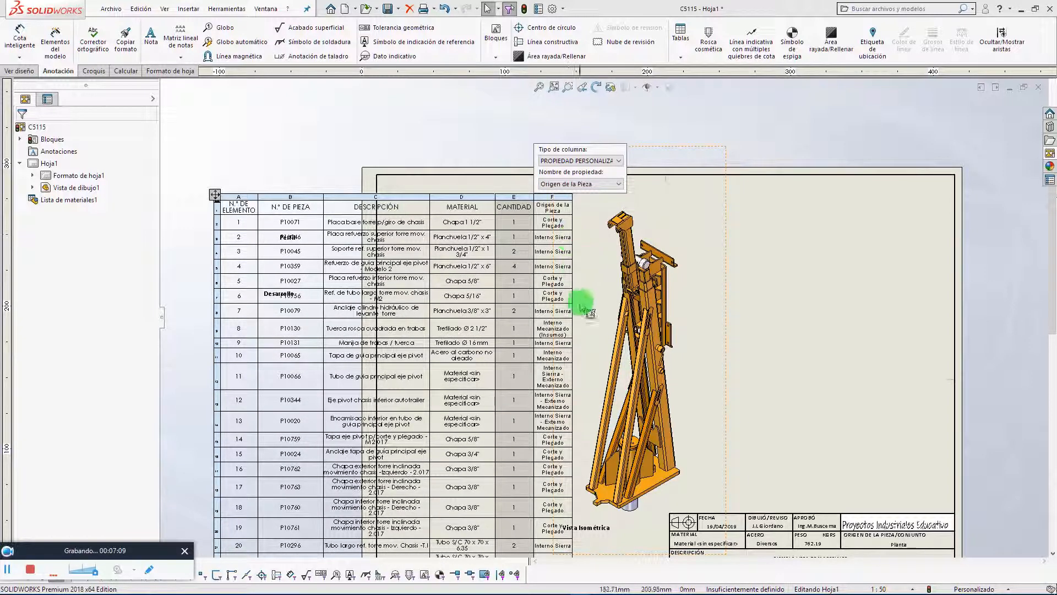
click(699, 117)
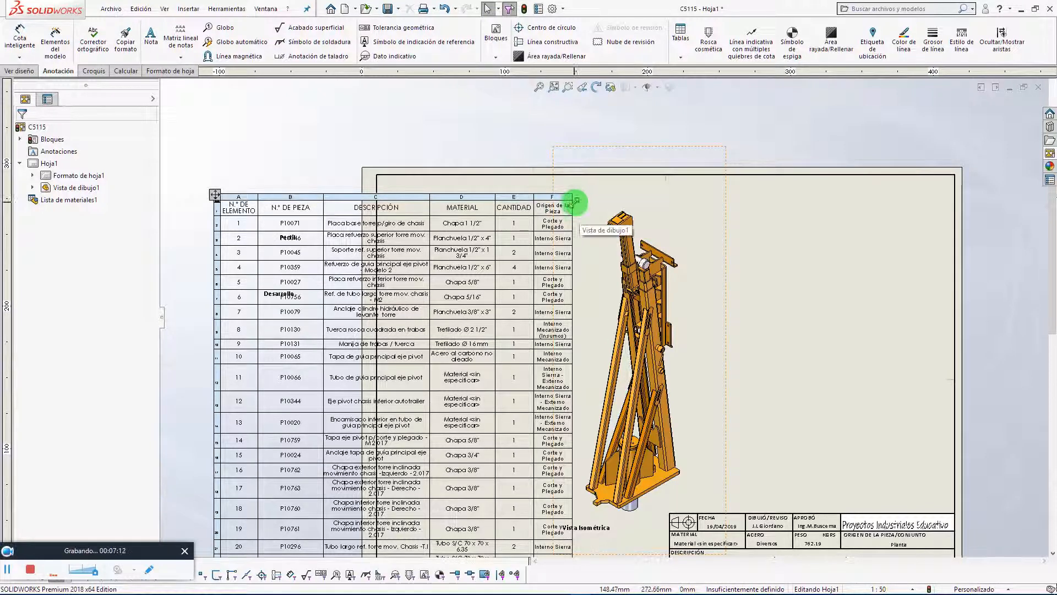
Widen the bill of materials slightly and retitle its last column "ORIGEN DE LA PIEZA"
click(575, 202)
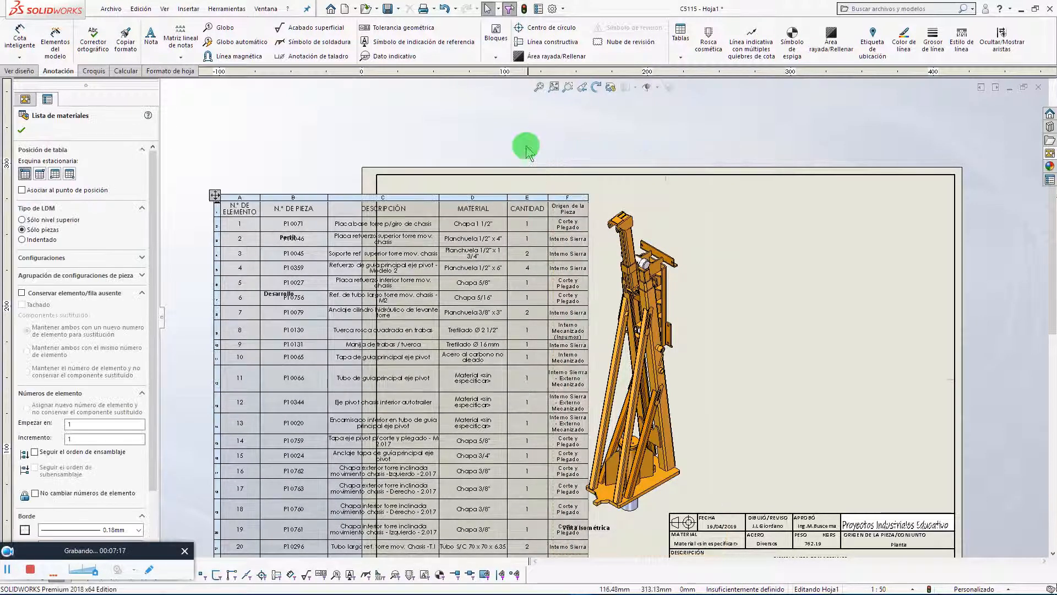
click(508, 144)
scroll(575, 232, down, 3)
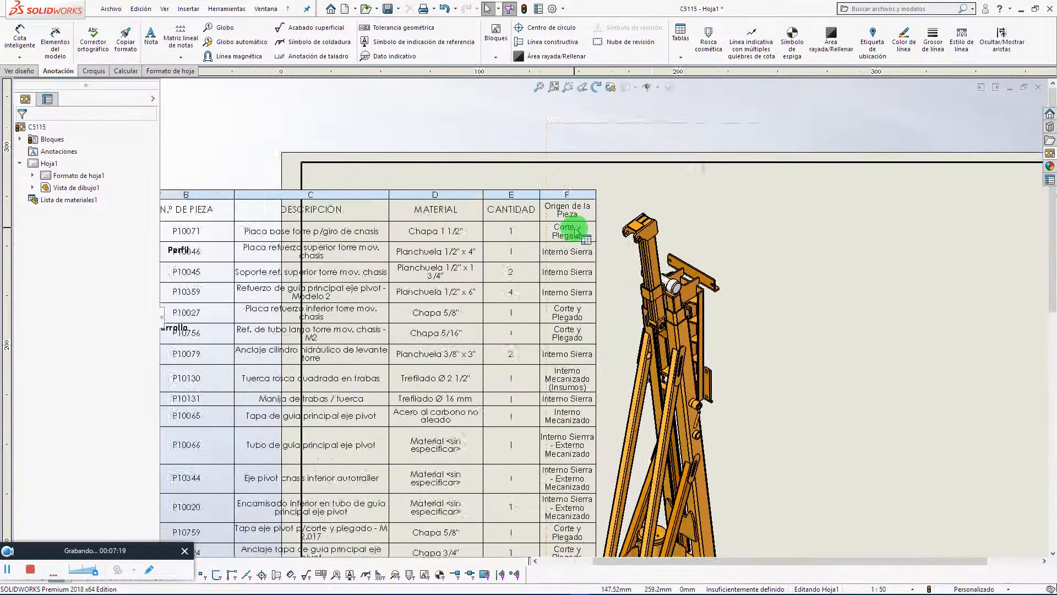
click(570, 219)
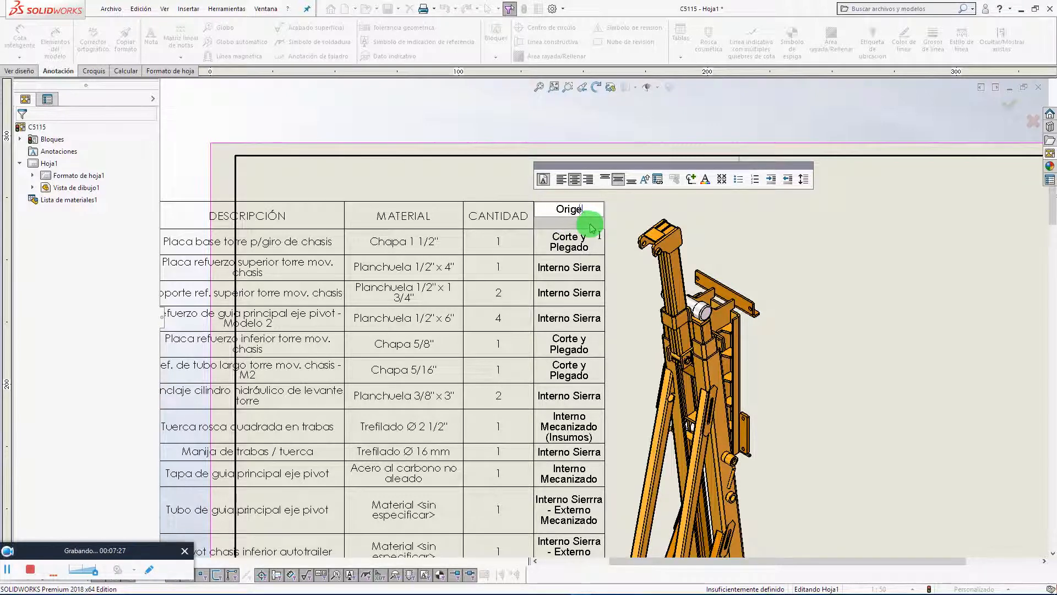
text(ORIGEN DE LA PIEZA)
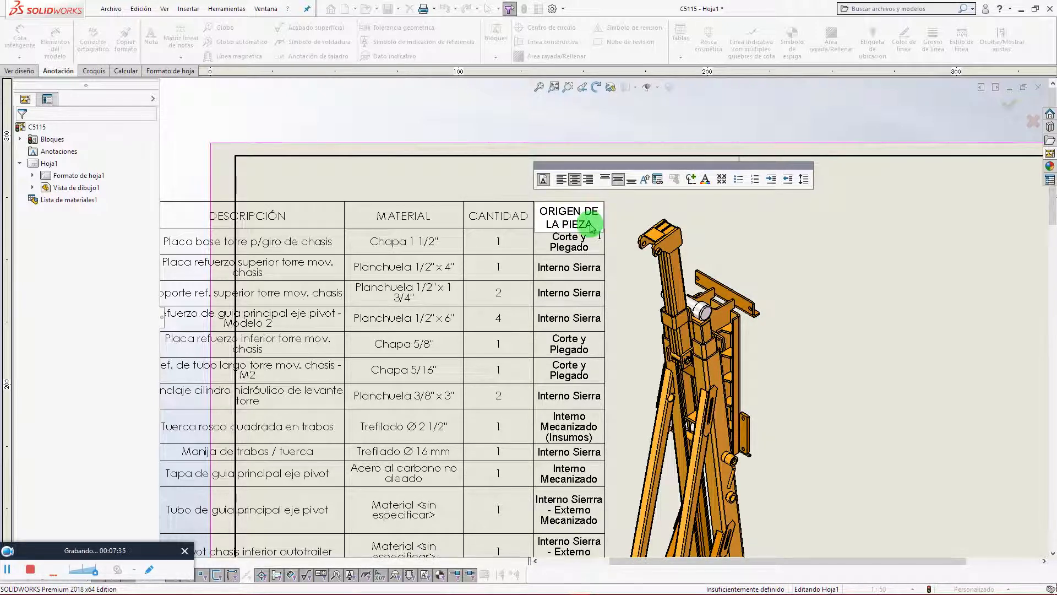
click(769, 246)
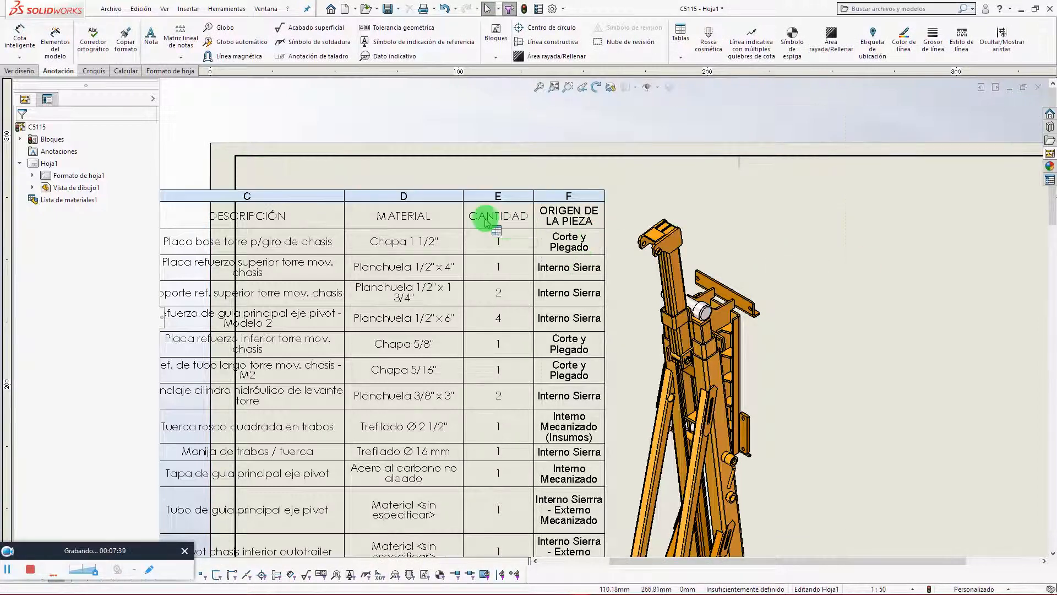
Examine the part origin column and the full length of the bill of materials relative to the sheet
scroll(606, 242, up, 3)
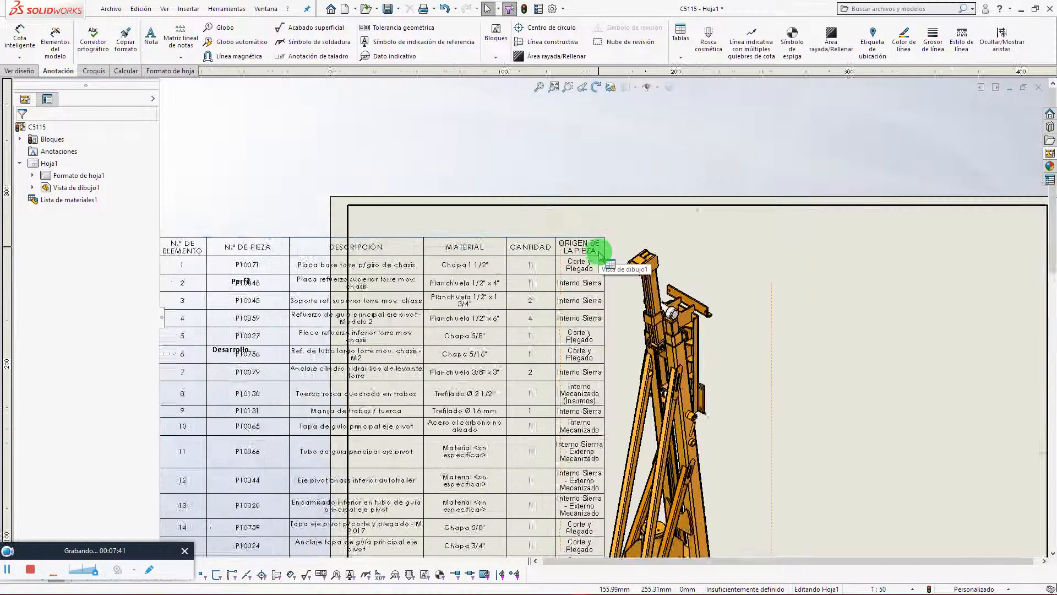
scroll(600, 251, up, 2)
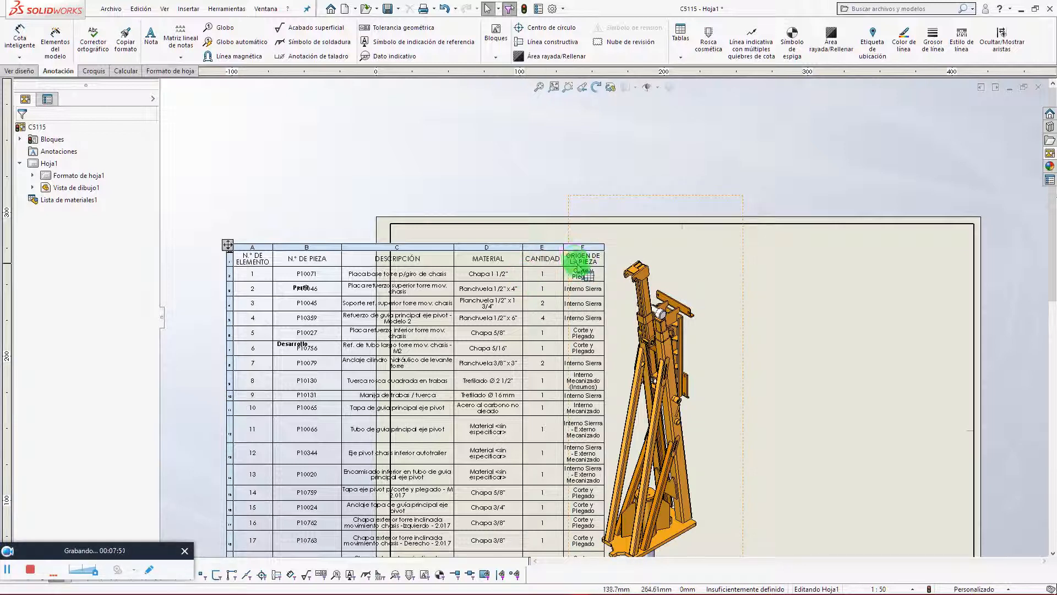
scroll(548, 311, down, 3)
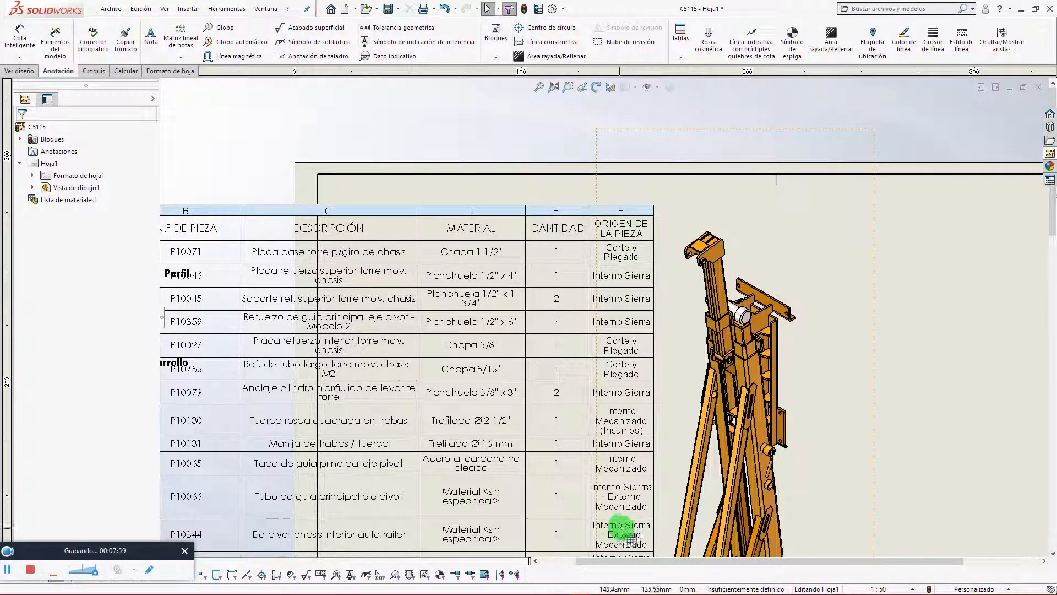
scroll(626, 438, up, 6)
scroll(629, 428, down, 4)
scroll(613, 443, up, 8)
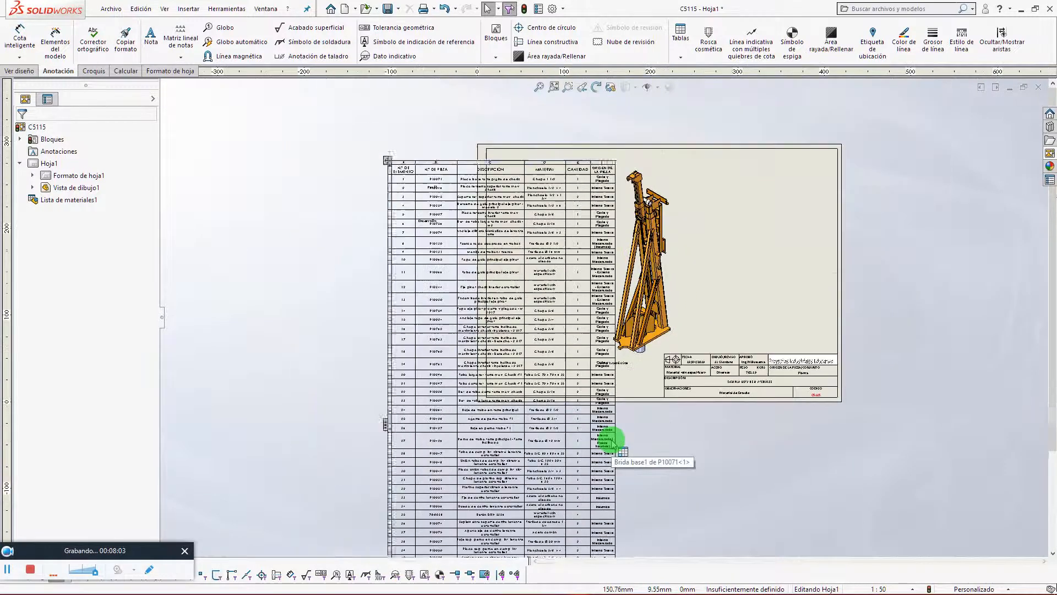
scroll(602, 394, down, 4)
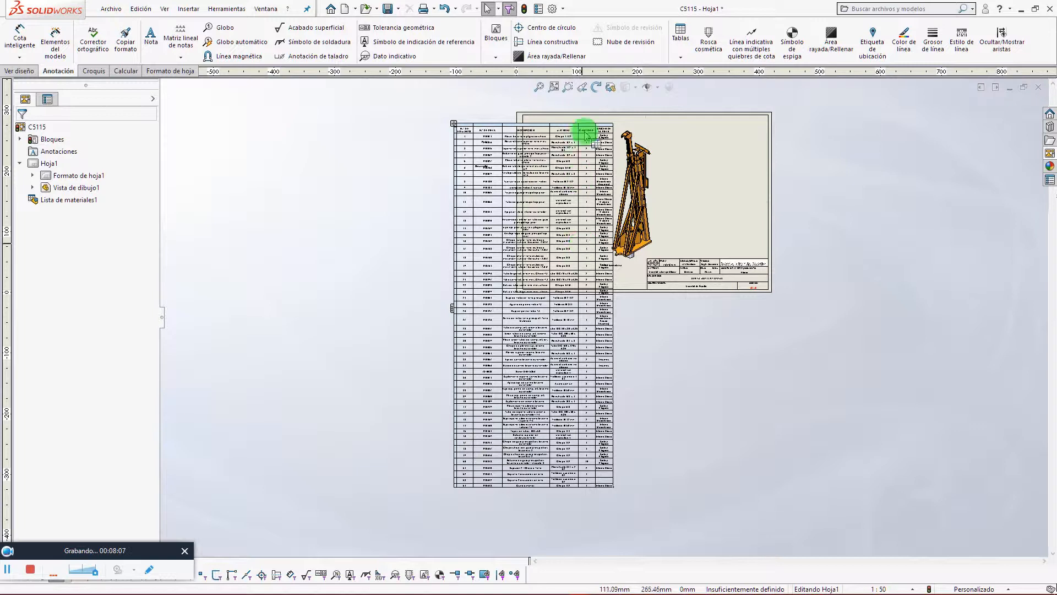
Export the bill of materials to the desktop as an Excel 2007 (*.xlsx) file named "Lista de Materiales"
scroll(585, 135, down, 5)
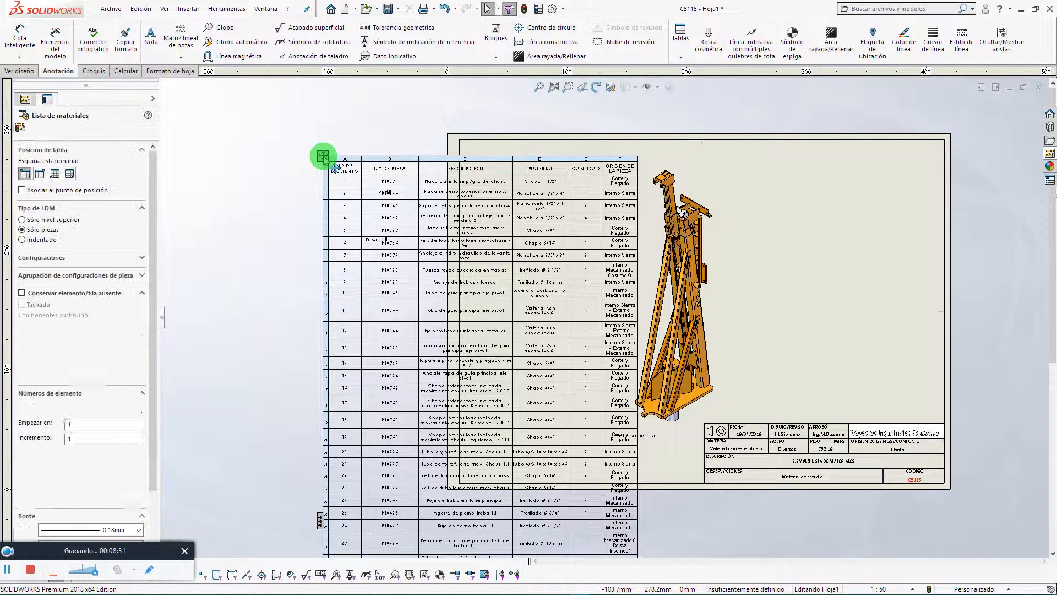
click(323, 157)
right_click(326, 161)
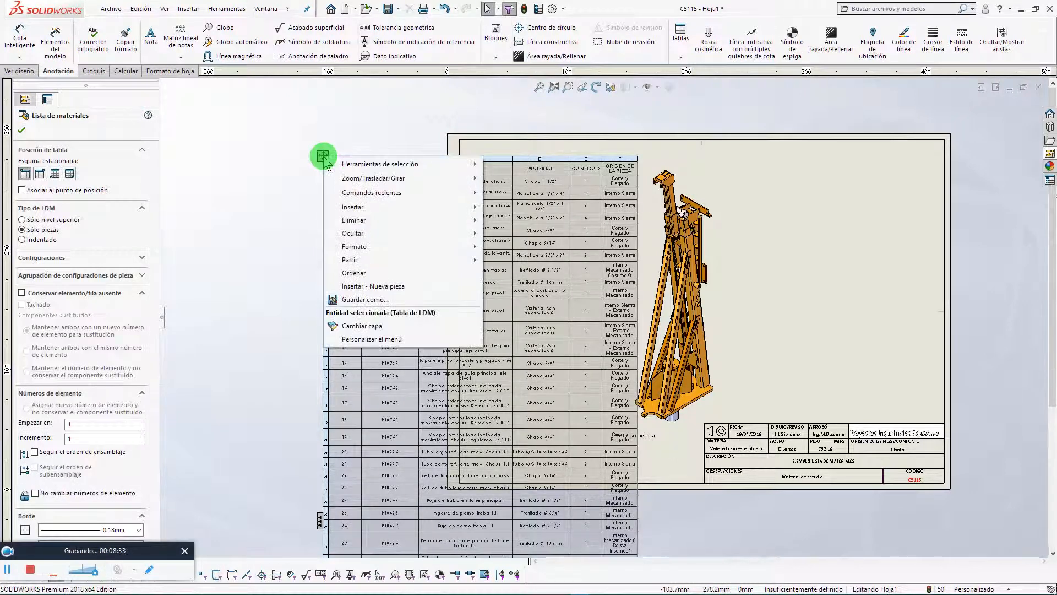
click(373, 288)
click(373, 299)
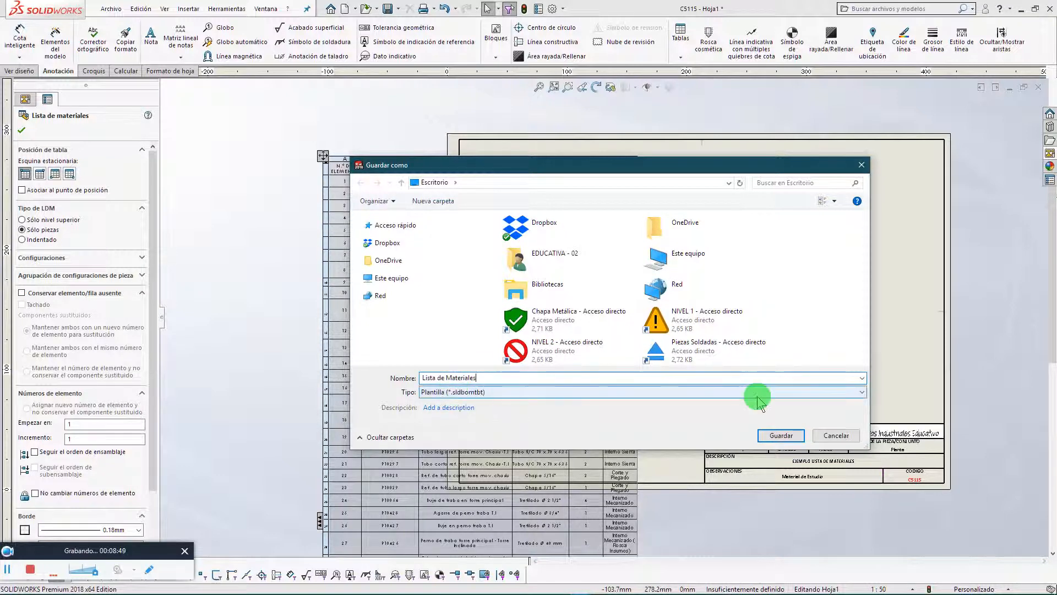
click(863, 392)
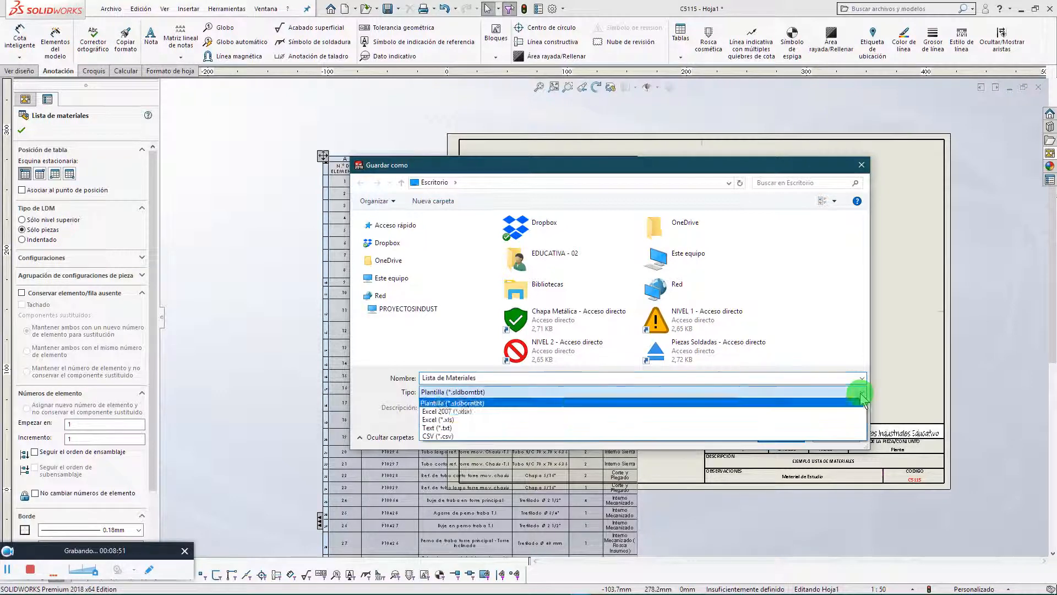
click(477, 408)
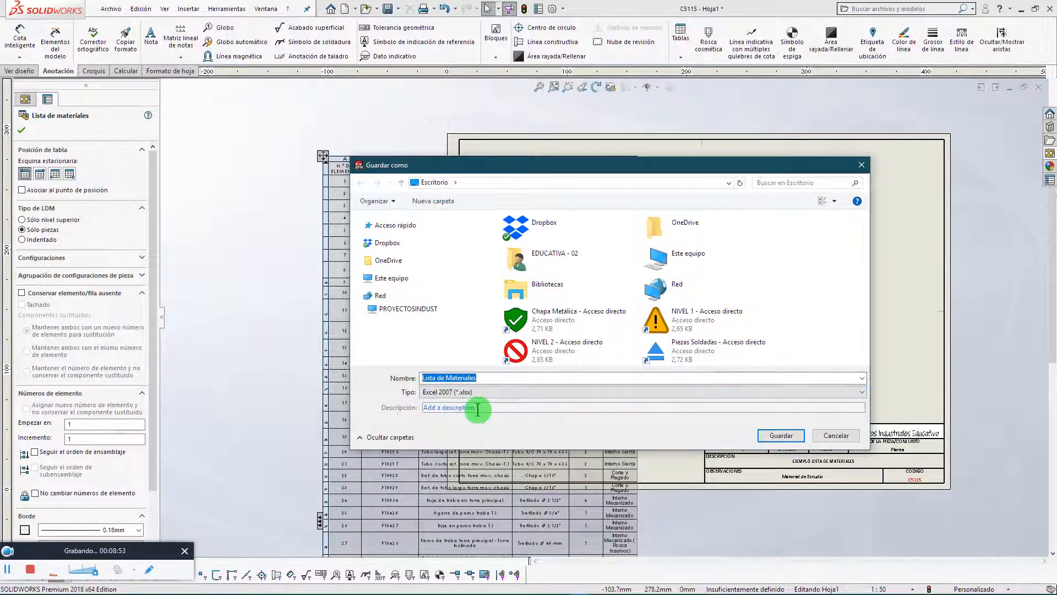
click(771, 437)
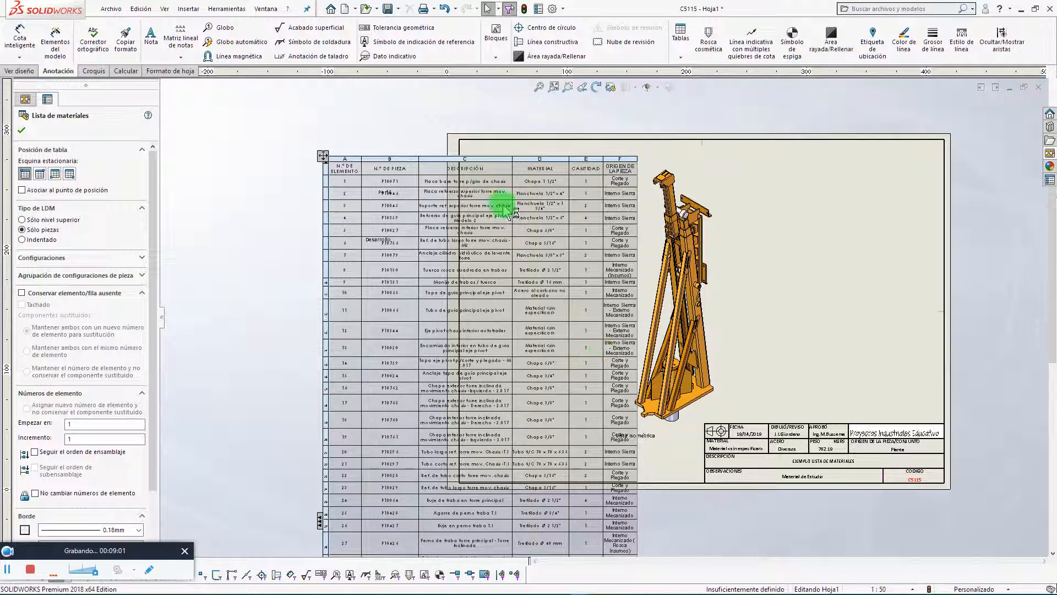
Hide the bill of materials table on the drawing sheet
click(324, 157)
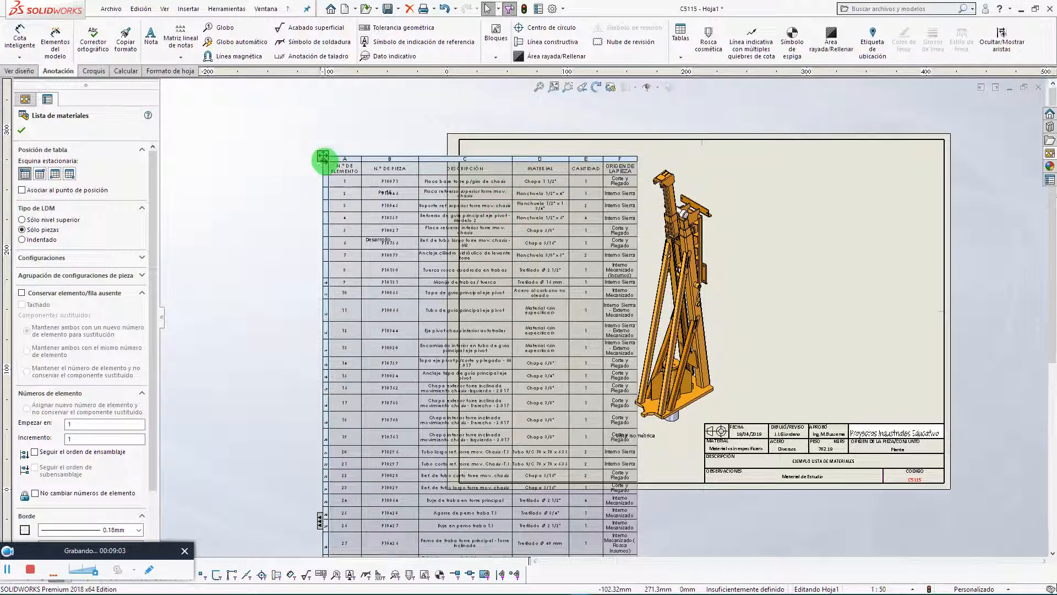
click(23, 130)
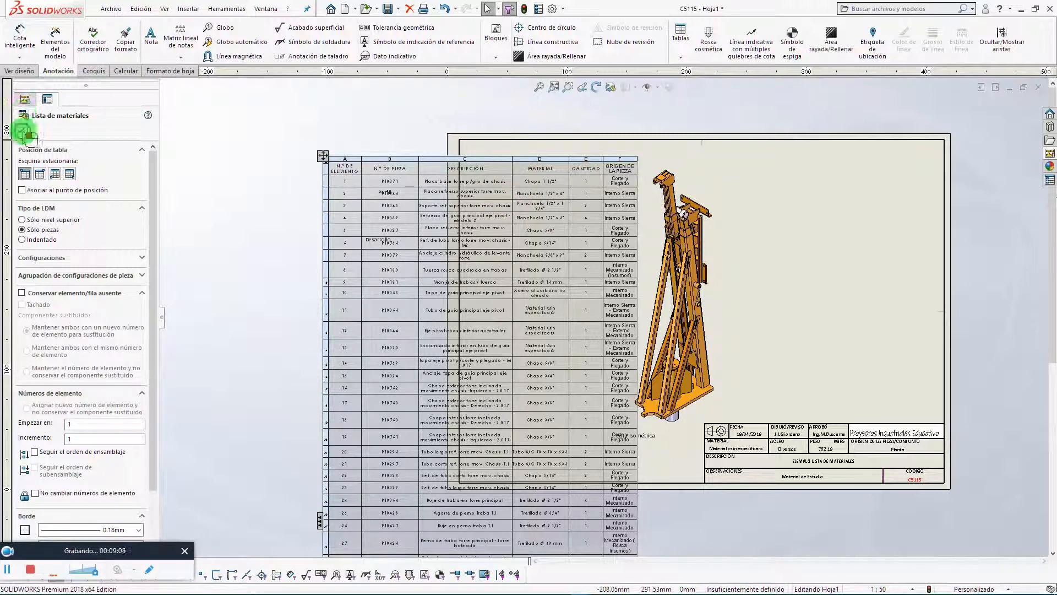
click(322, 157)
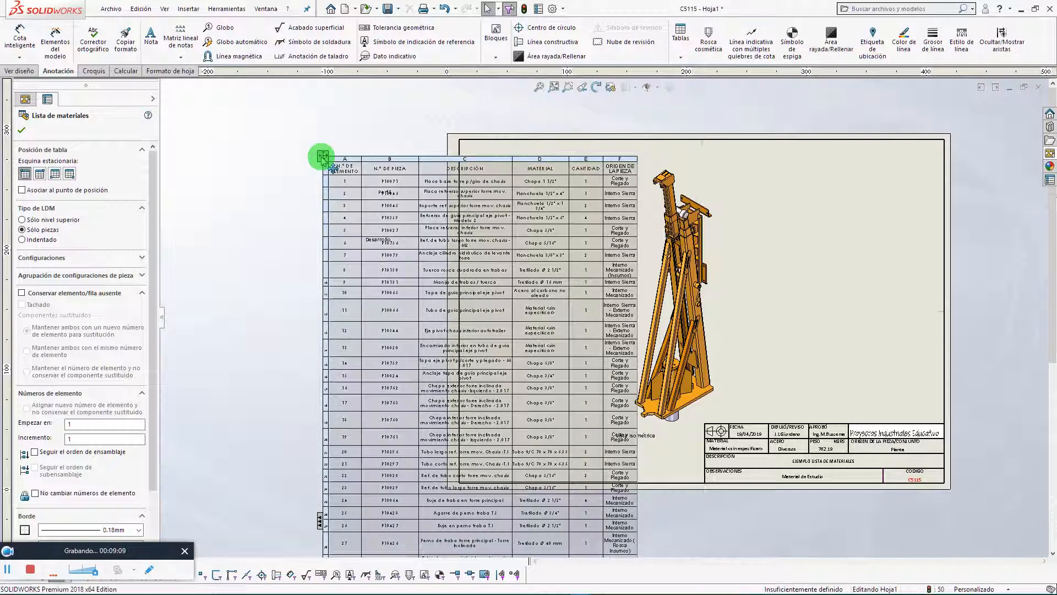
right_click(322, 157)
mouse_move(350, 234)
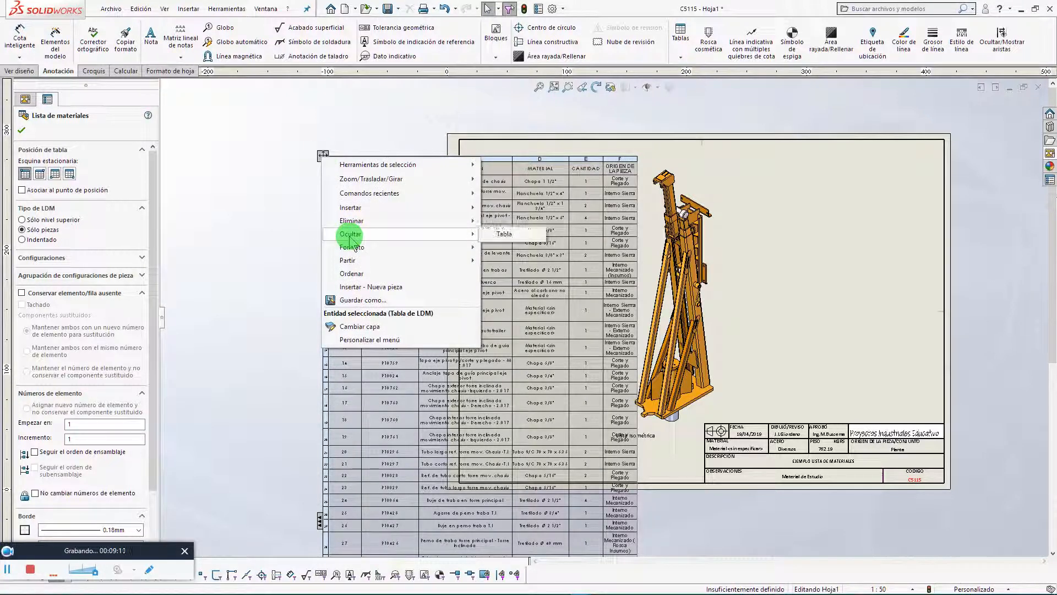
click(502, 235)
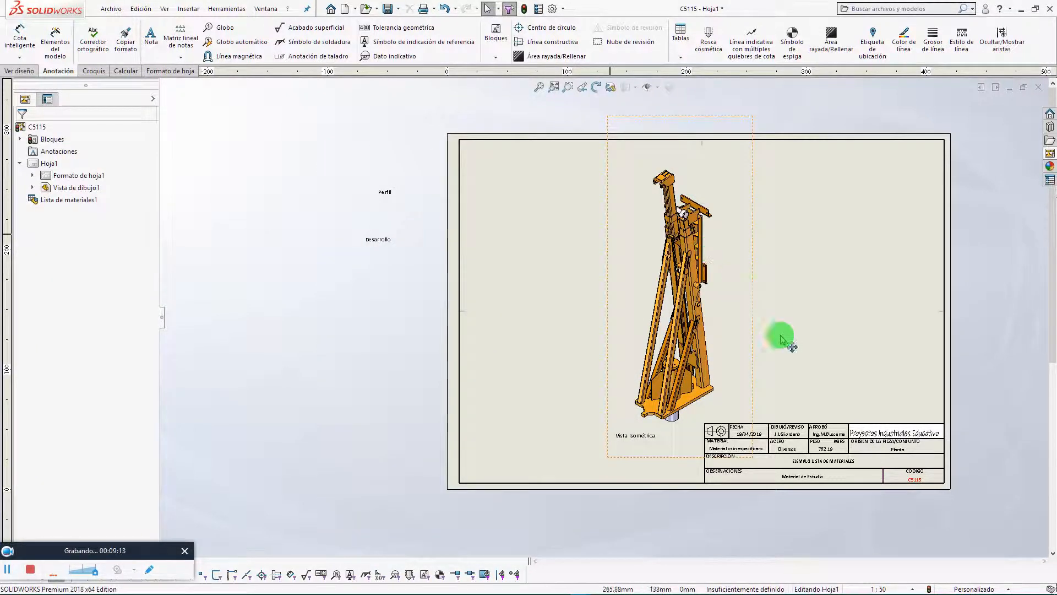
scroll(844, 383, up, 2)
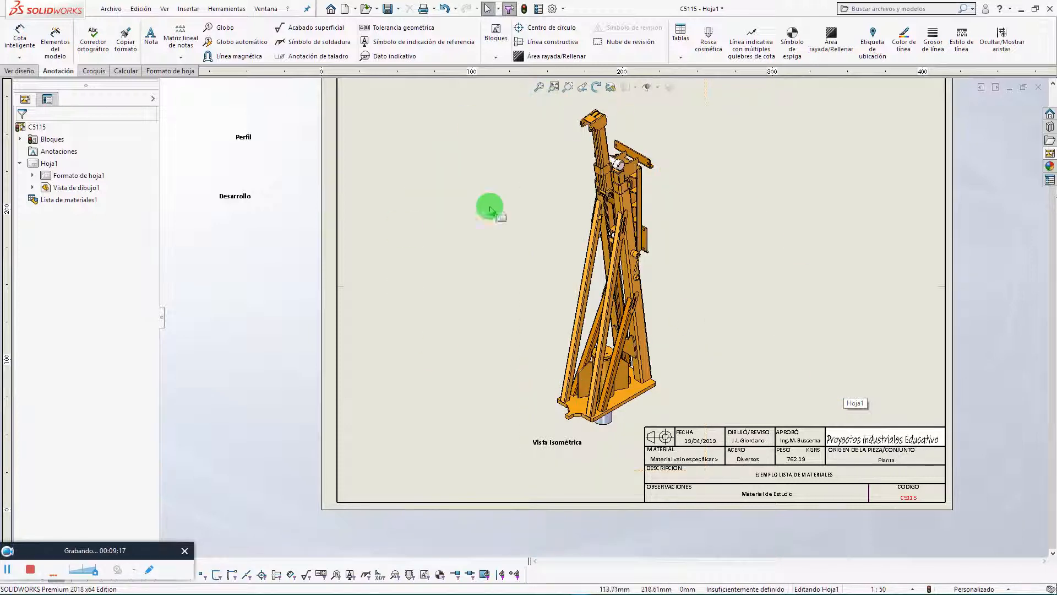
scroll(727, 315, down, 1)
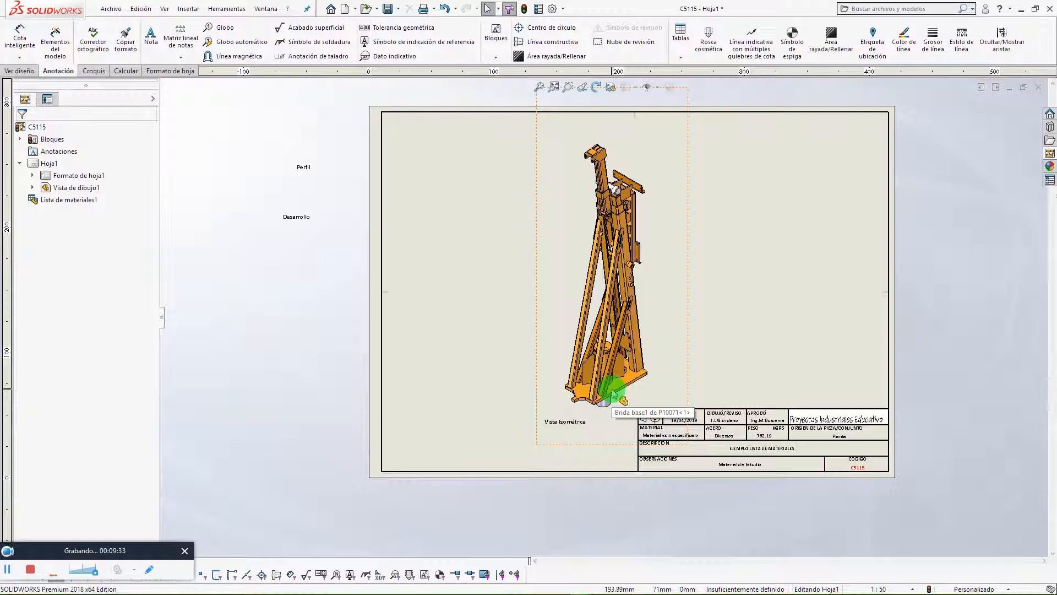
Close the file search results window and the CAMWORKS.pdf document, keeping the C5115 drawing open
key(alt+Tab)
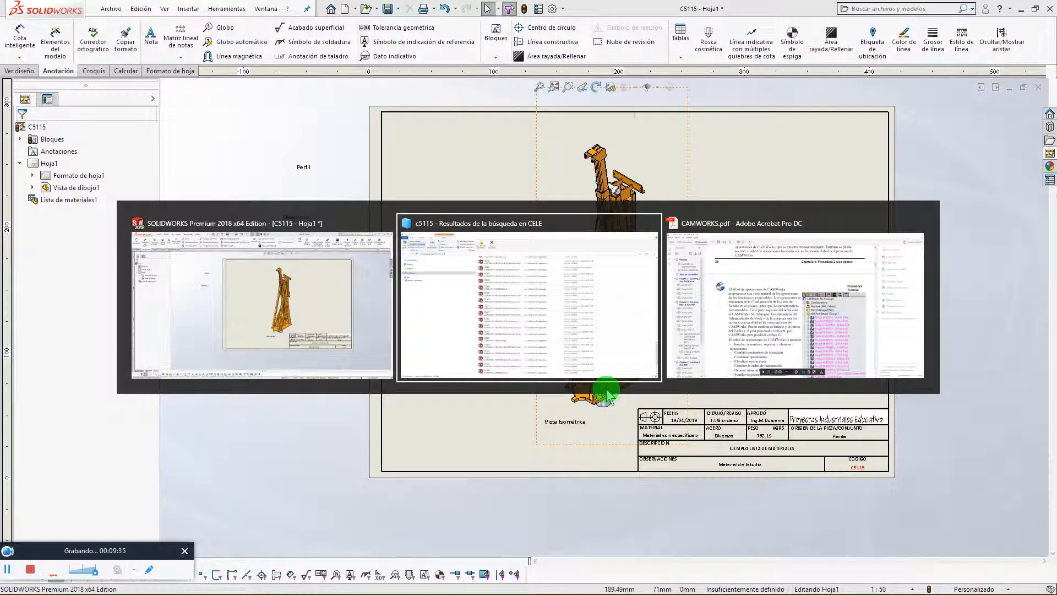
key(Tab)
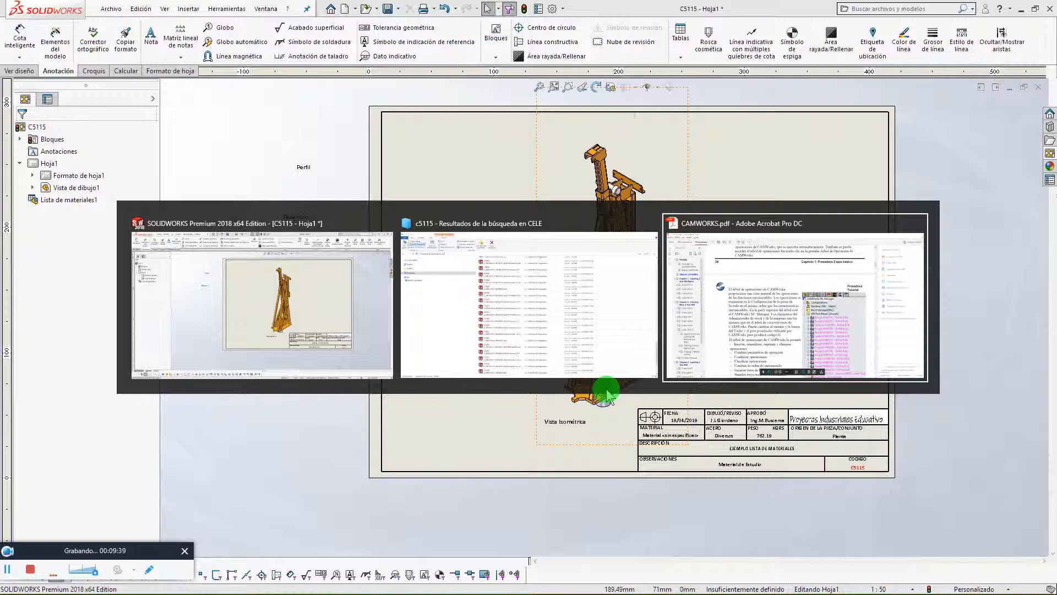
key(Tab)
key(Tab)
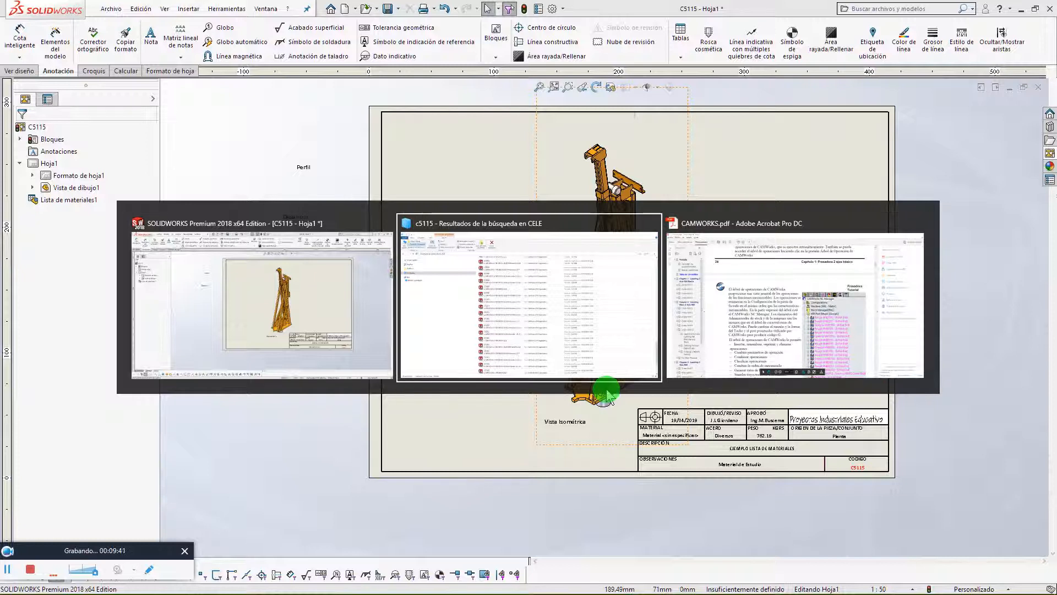
alt+click(652, 223)
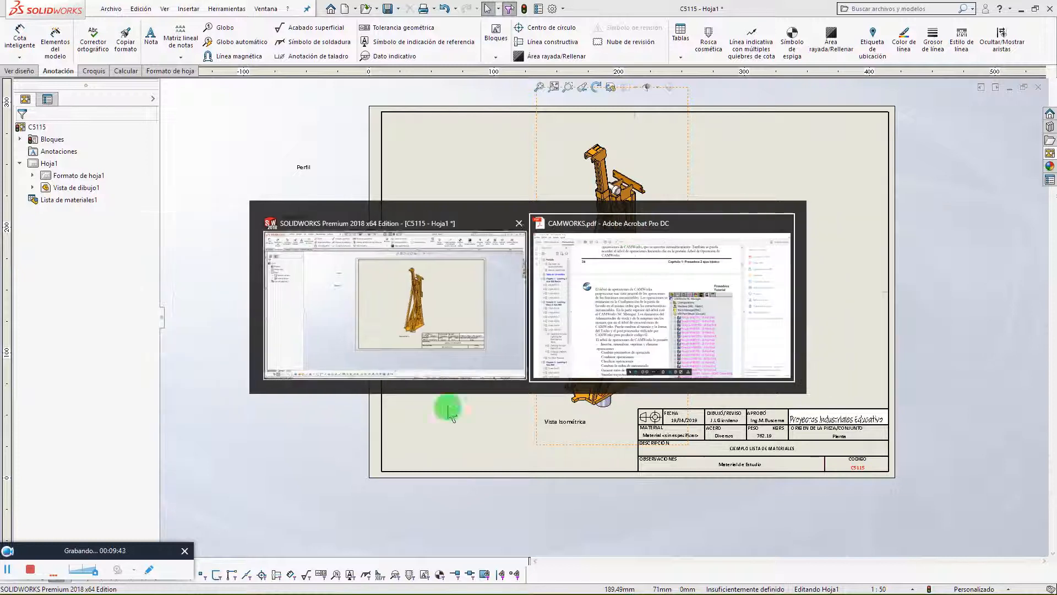
key(alt)
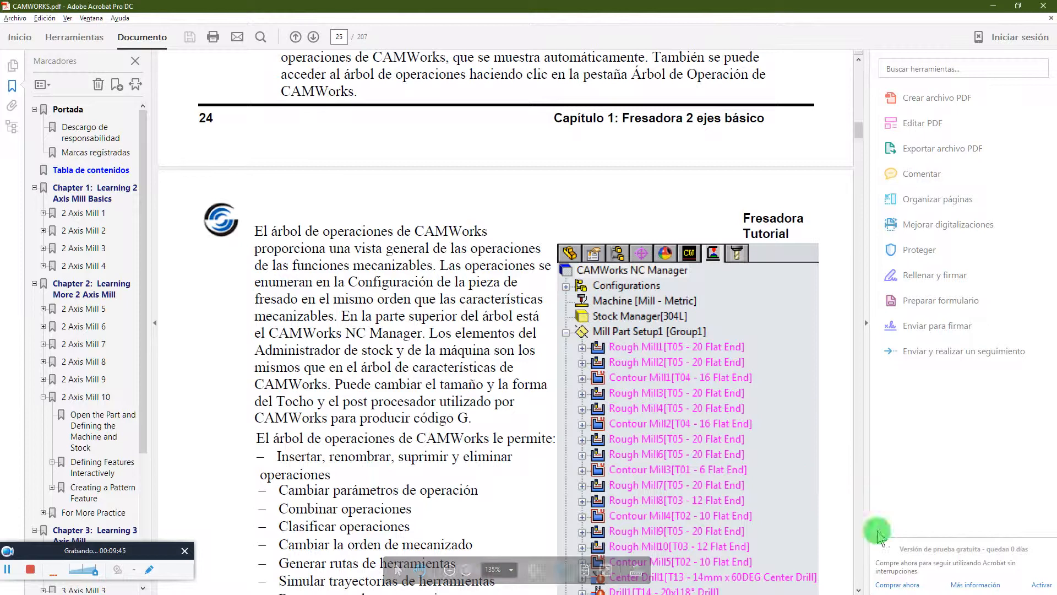
click(1044, 8)
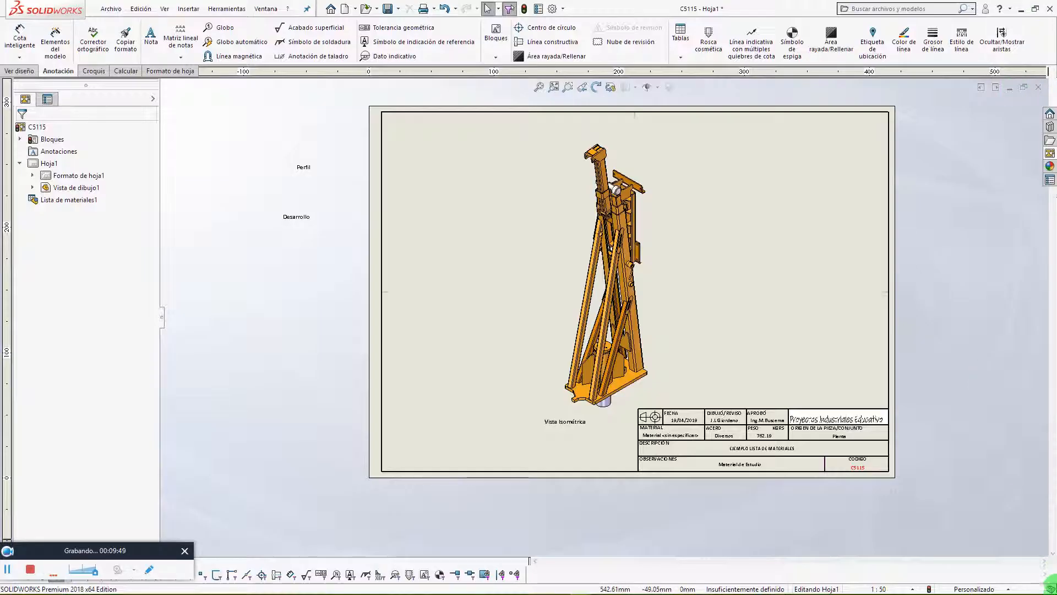
Minimize the drawing program and open the exported "Lista de Materiales" file from the desktop in Excel
click(1020, 9)
click(25, 498)
double_click(26, 484)
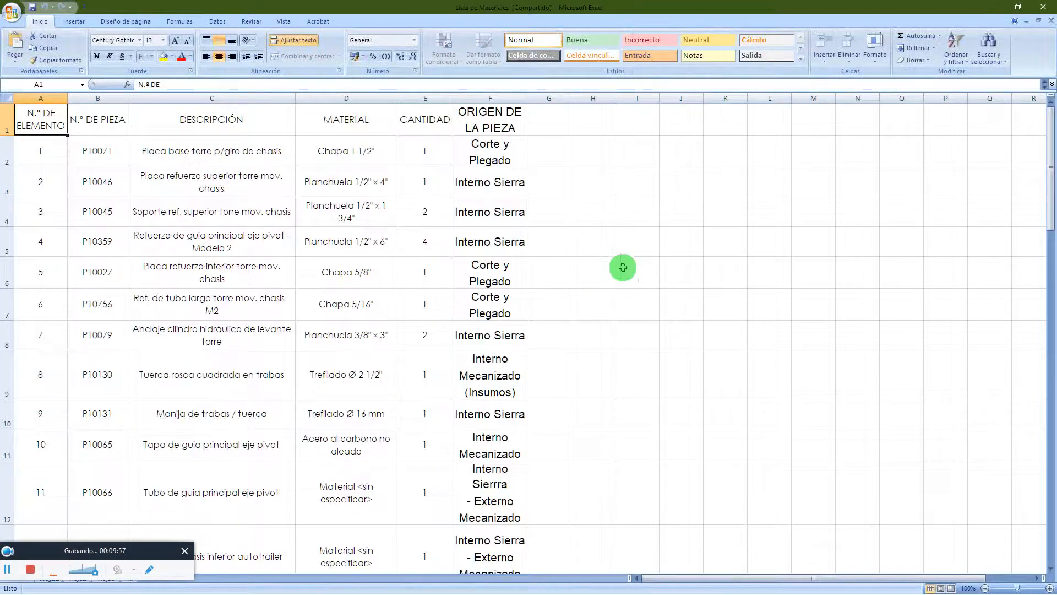
Configure the worksheet's page margins, landscape orientation and paper size
click(126, 22)
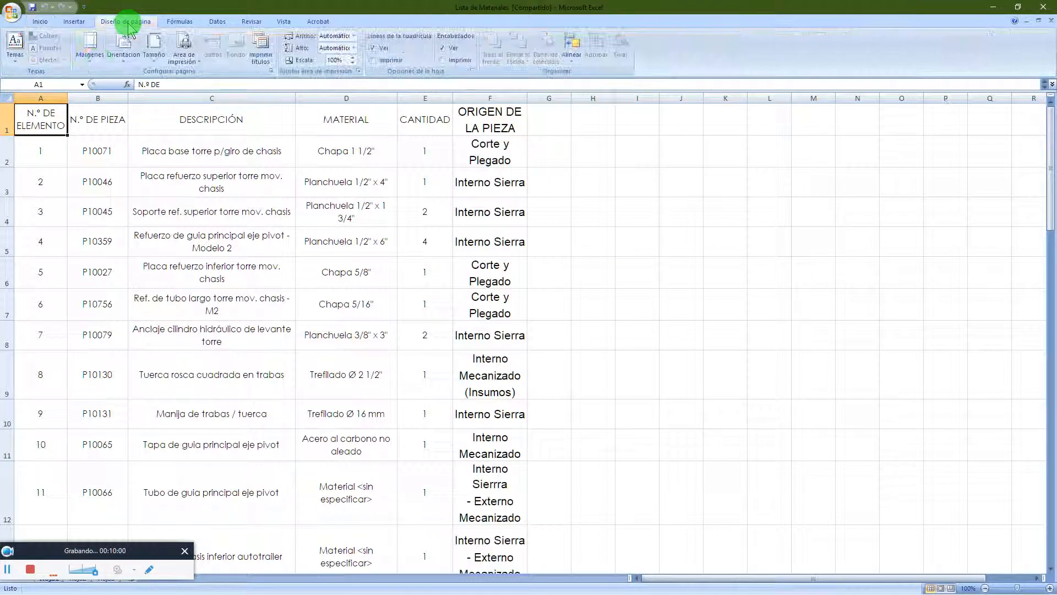
click(89, 61)
click(138, 110)
click(125, 63)
click(146, 109)
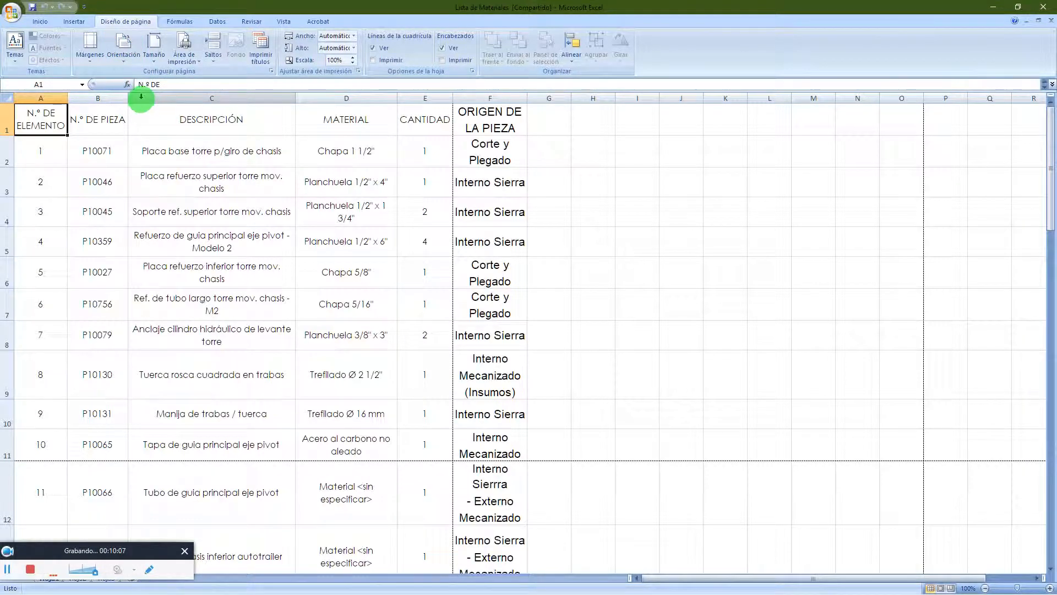
click(154, 46)
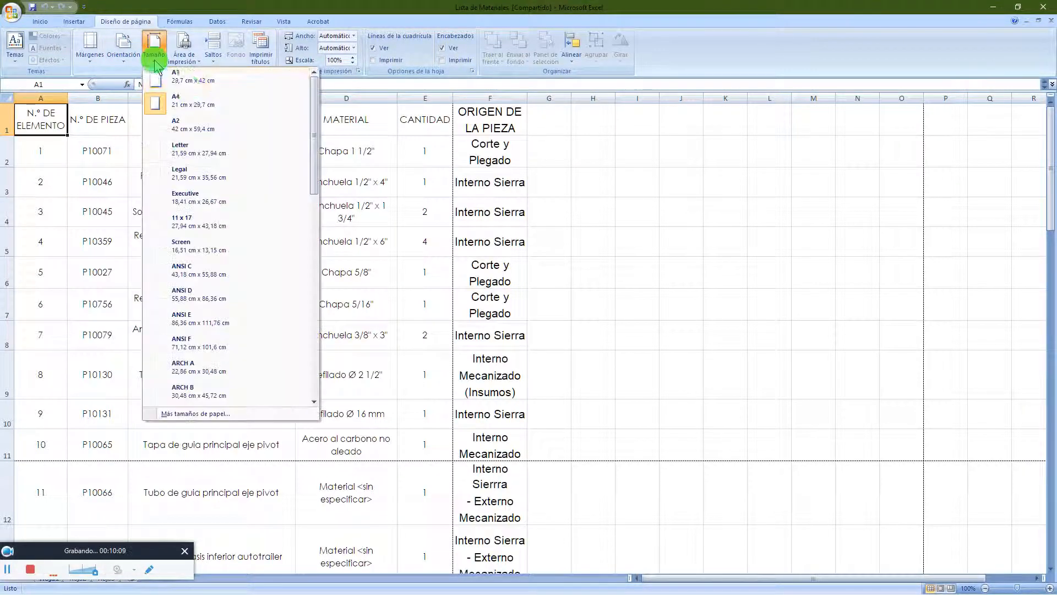
click(179, 84)
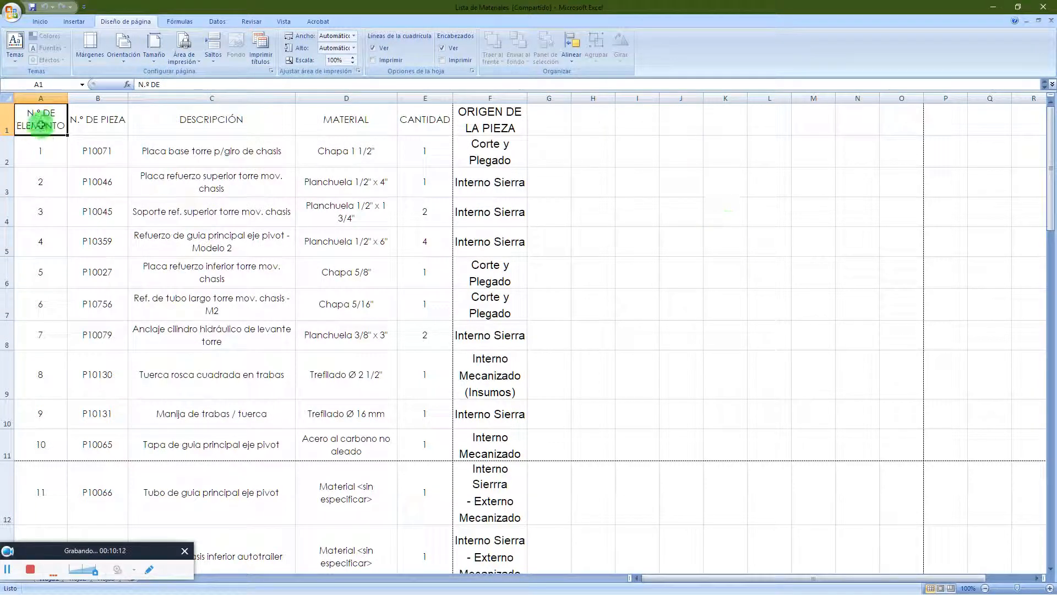
Delete the N.º DE ELEMENTO column from the parts list
click(42, 98)
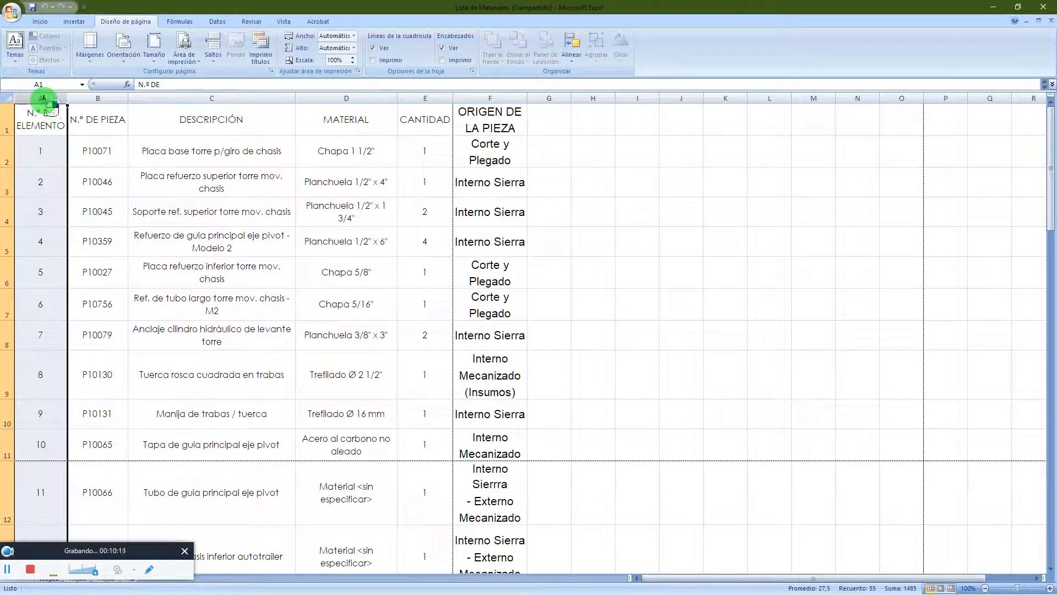
right_click(42, 98)
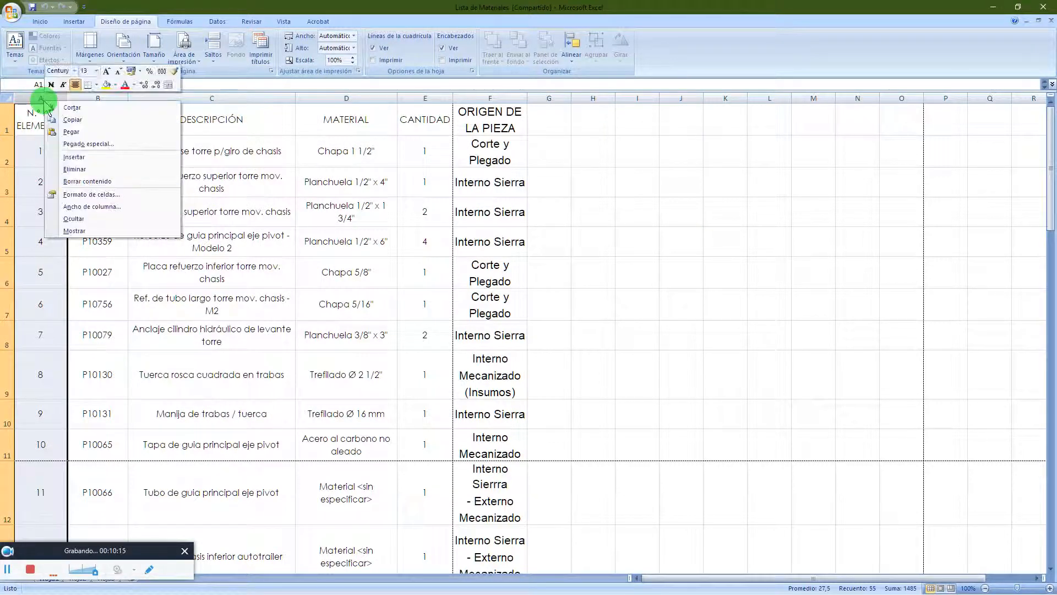
click(75, 171)
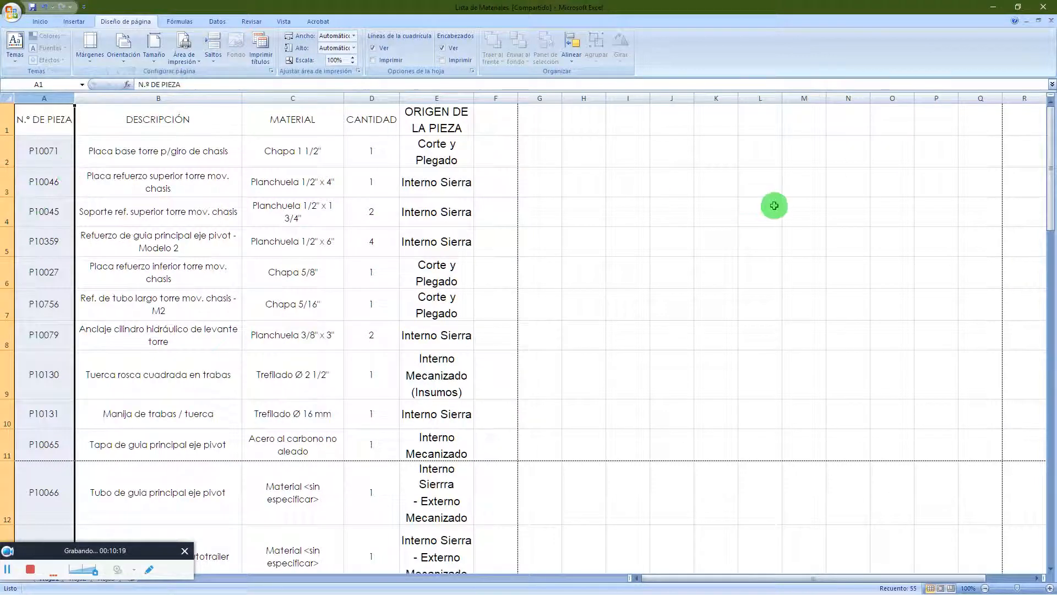
Make the text of the whole parts list bold, from the N.º DE PIEZA heading down to the last row
drag(24, 111, 495, 366)
scroll(618, 247, up, 15)
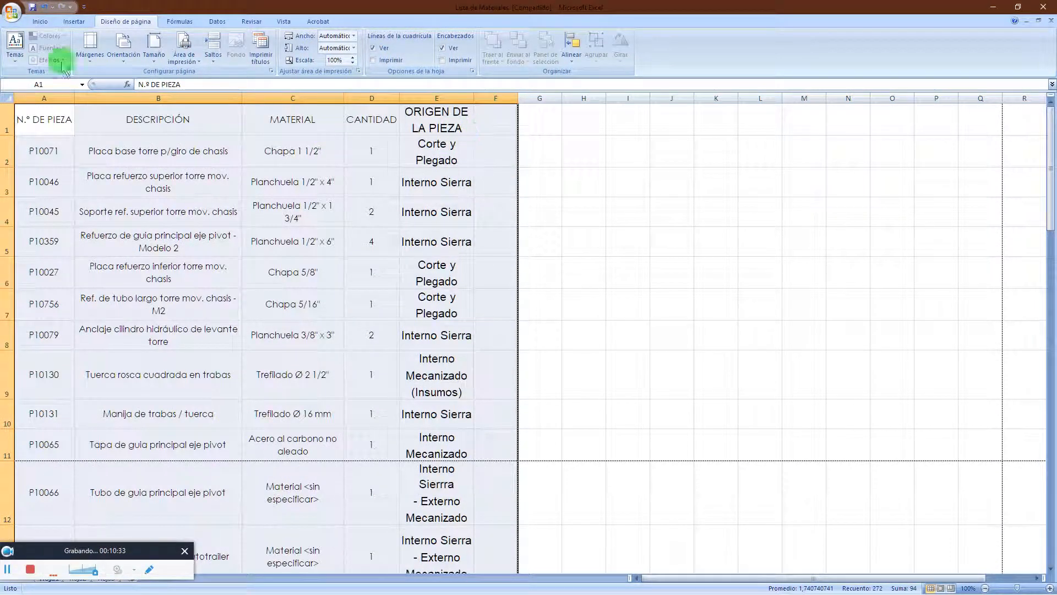
click(40, 21)
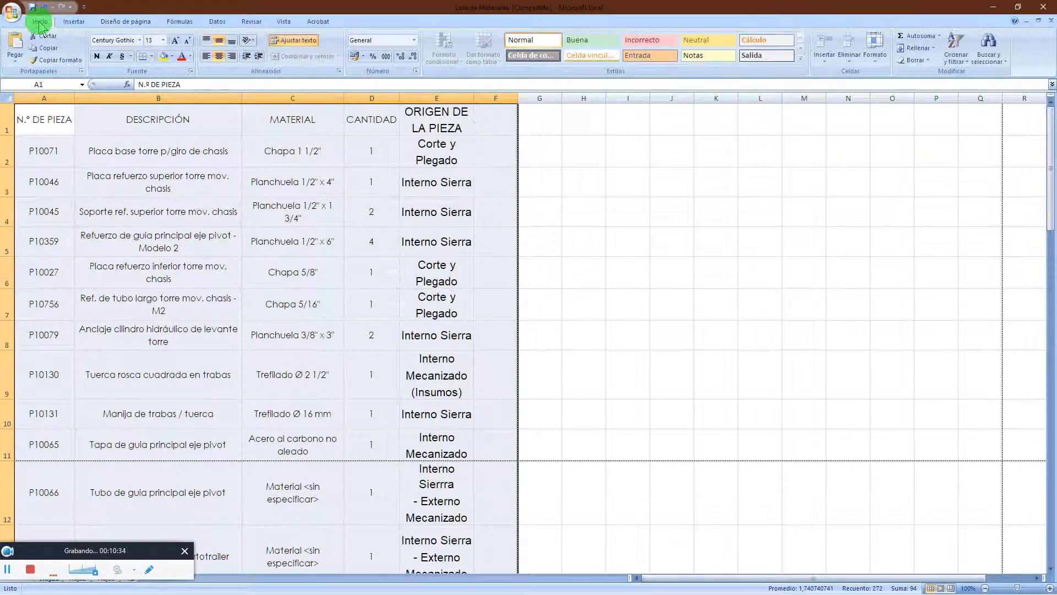
click(97, 56)
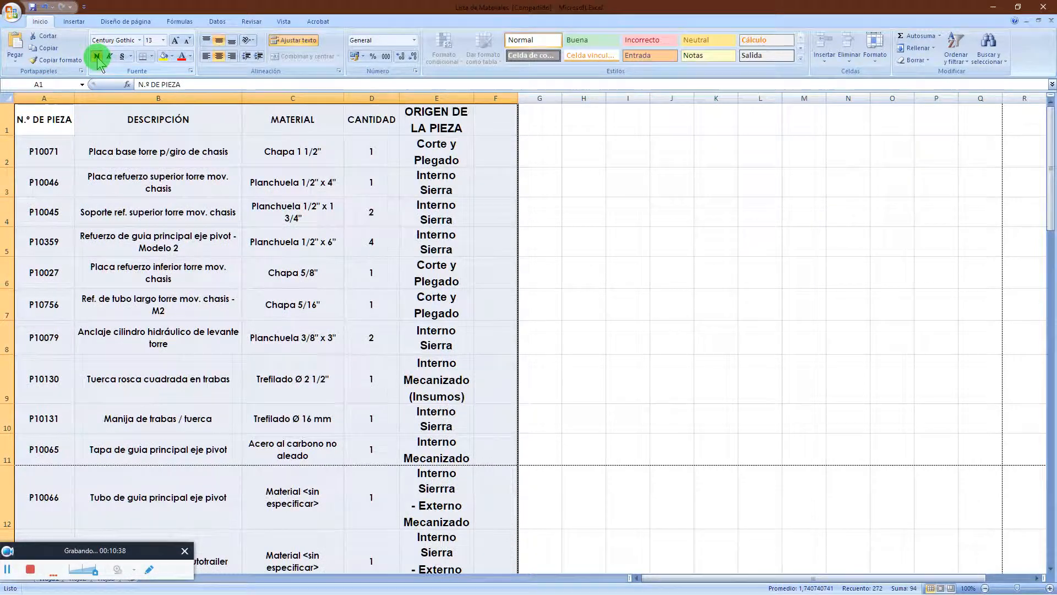
click(671, 212)
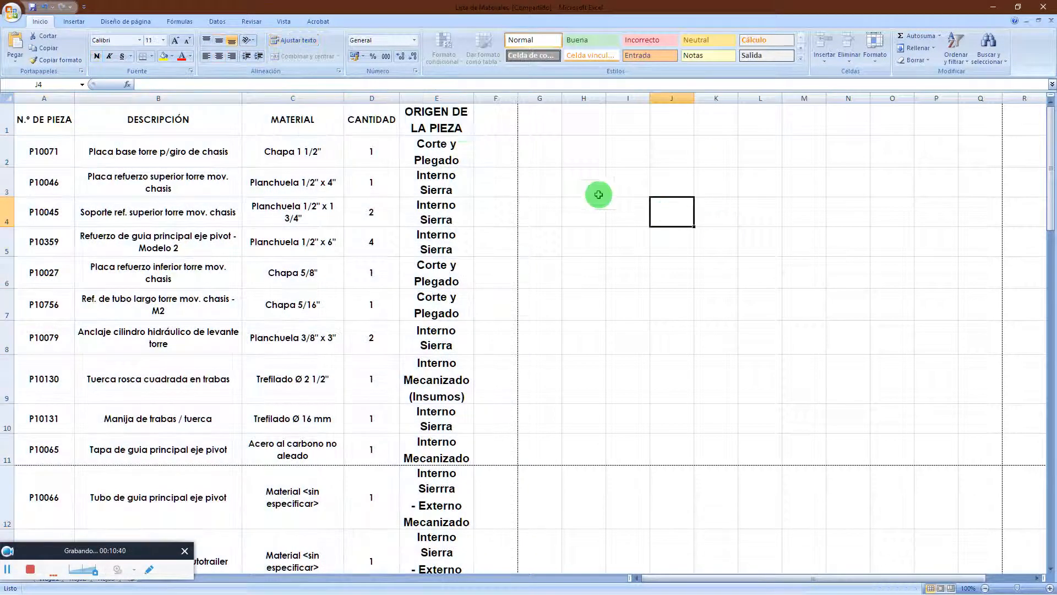
Widen the ORIGEN DE LA PIEZA column slightly so that "Interno Sierra" fits on one line
double_click(444, 126)
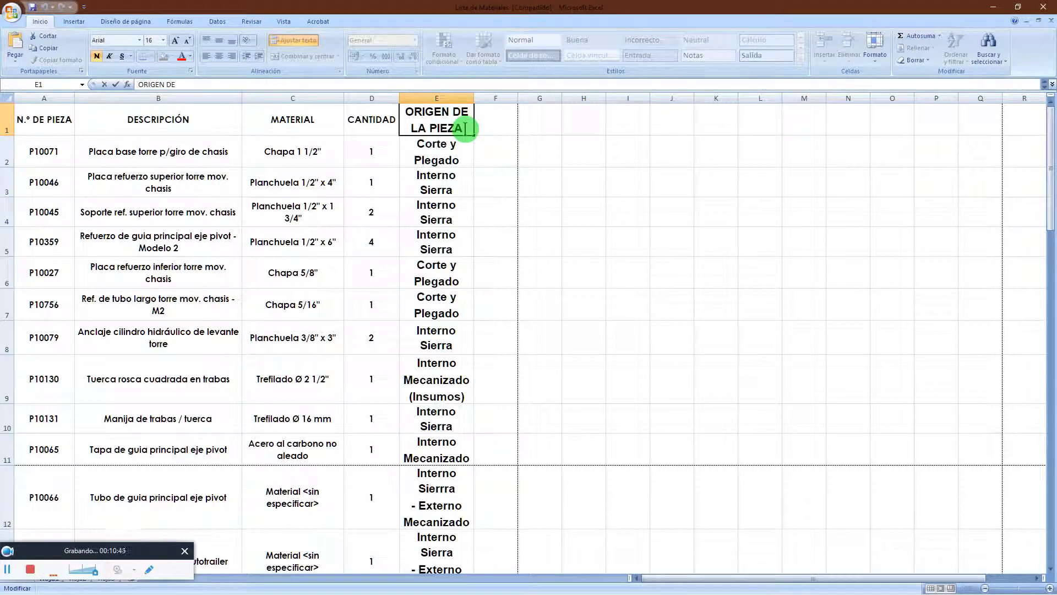
click(645, 182)
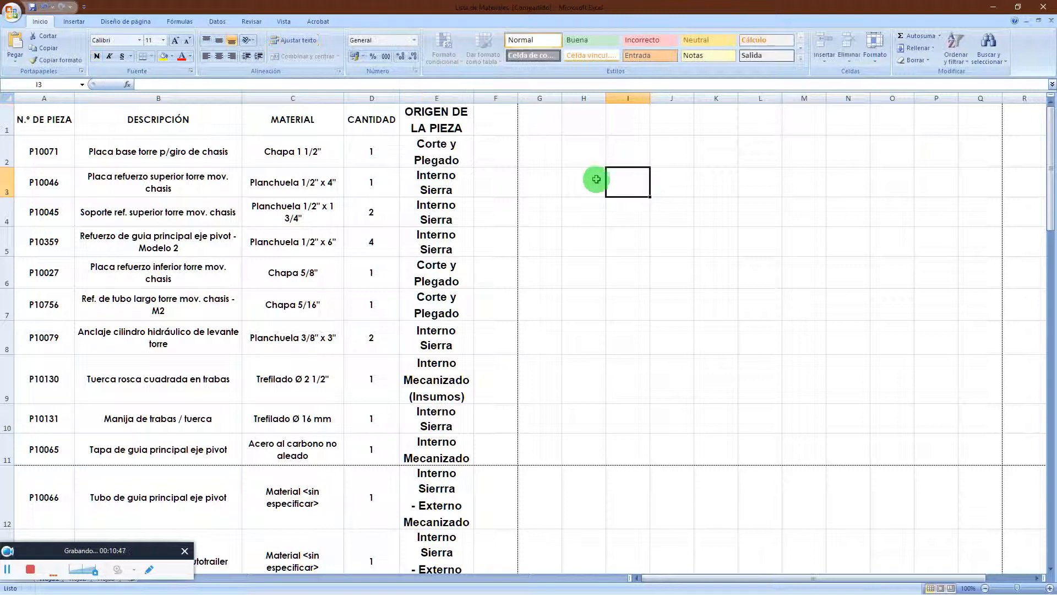
drag(475, 99, 484, 99)
click(820, 209)
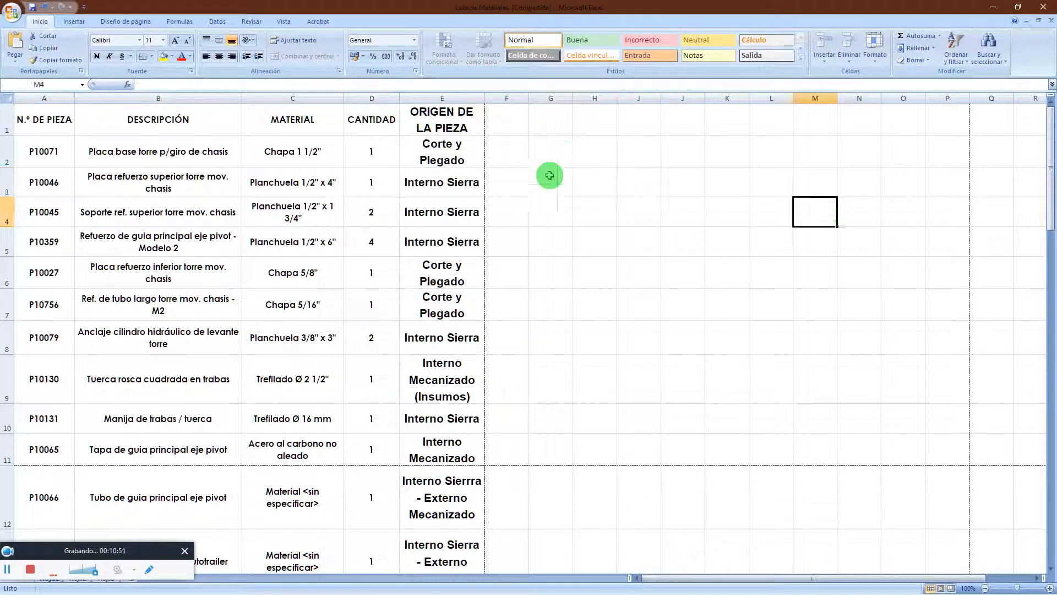
click(370, 121)
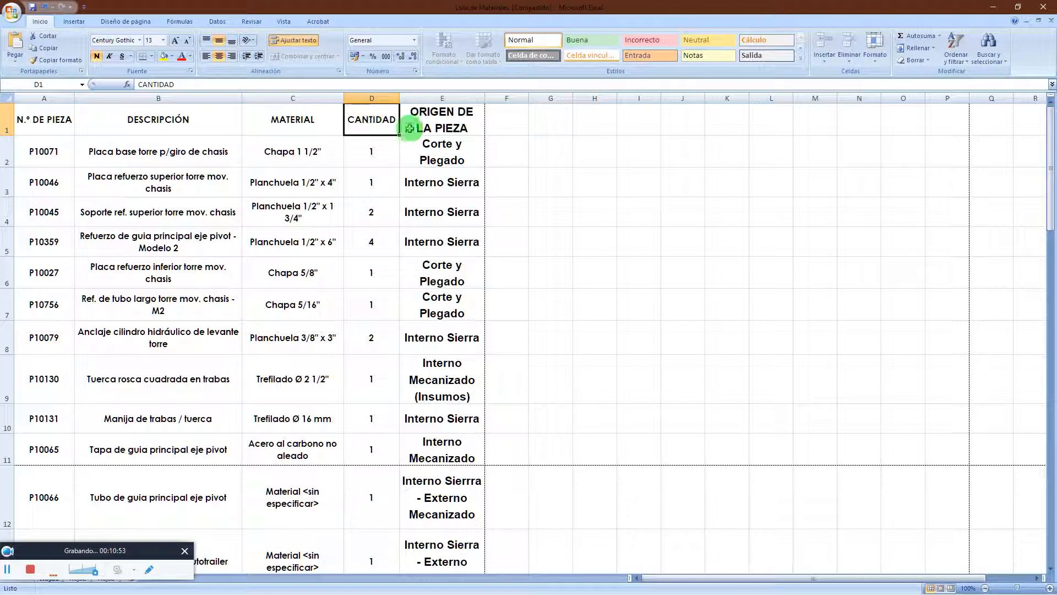
Copy the formatting of the CANTIDAD heading to the ORIGEN DE LA PIEZA heading
click(429, 123)
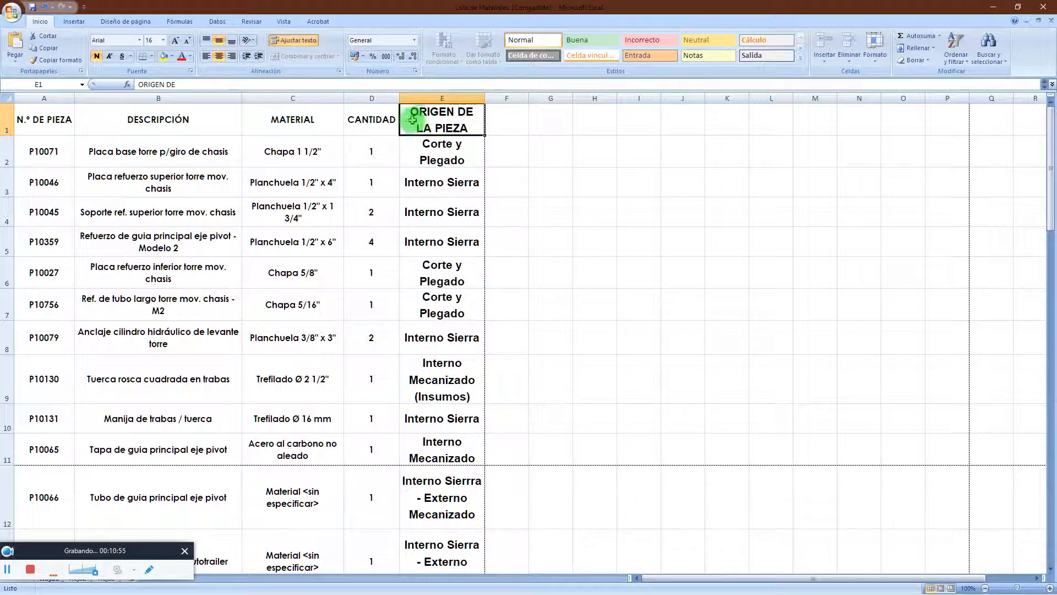
click(371, 120)
click(65, 65)
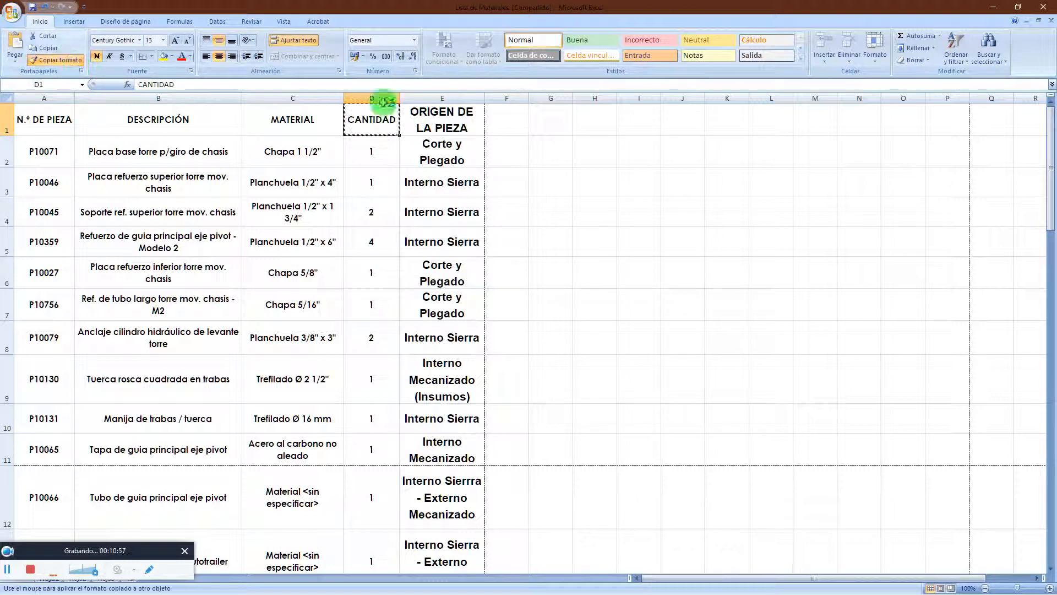
click(462, 118)
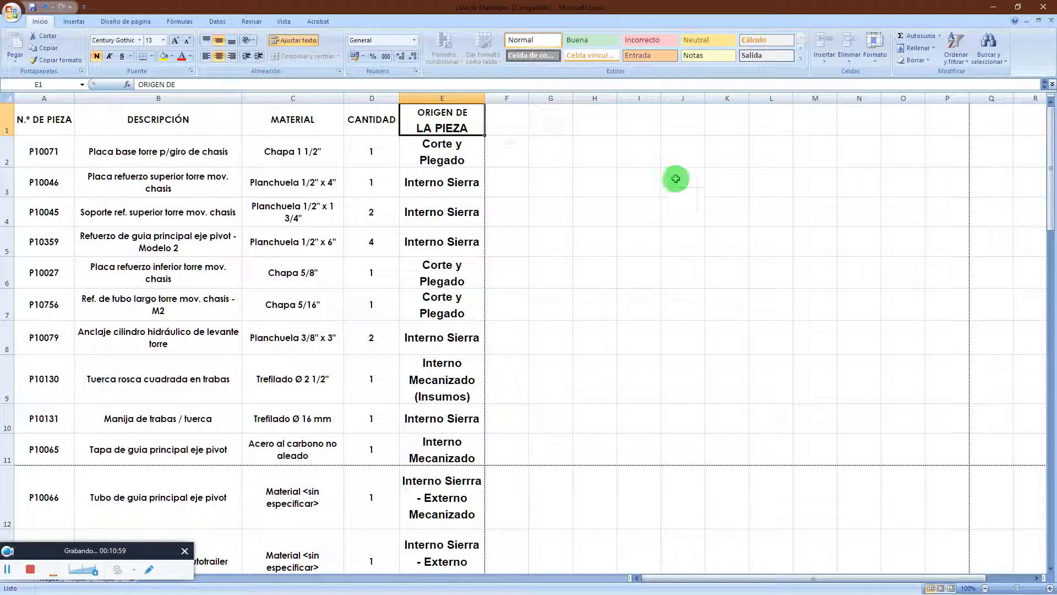
click(716, 187)
Set the font size of the whole parts list, from the heading row to the last part, to 12
drag(51, 127, 453, 513)
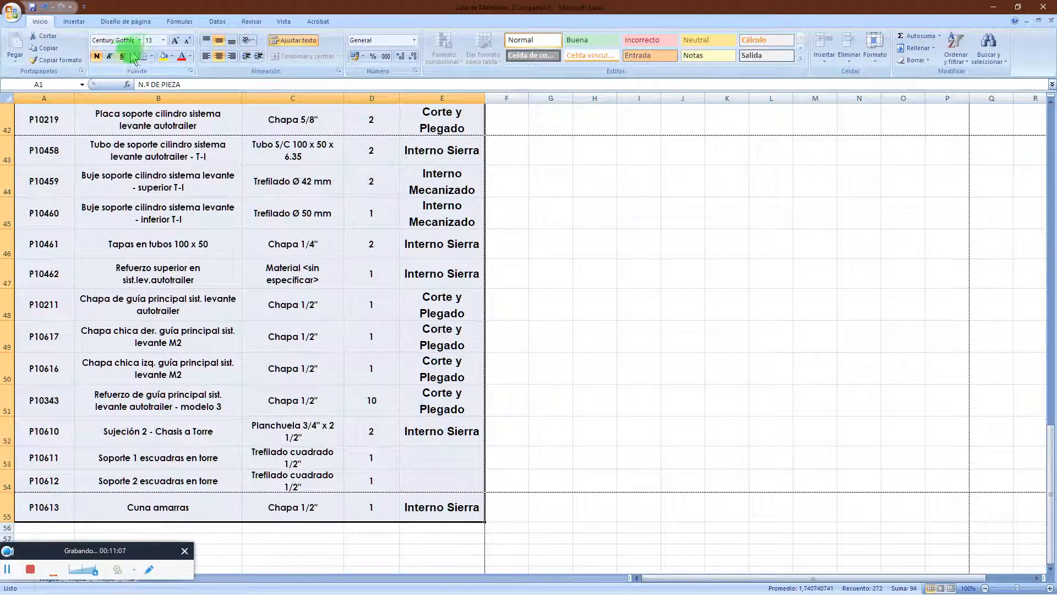
click(163, 40)
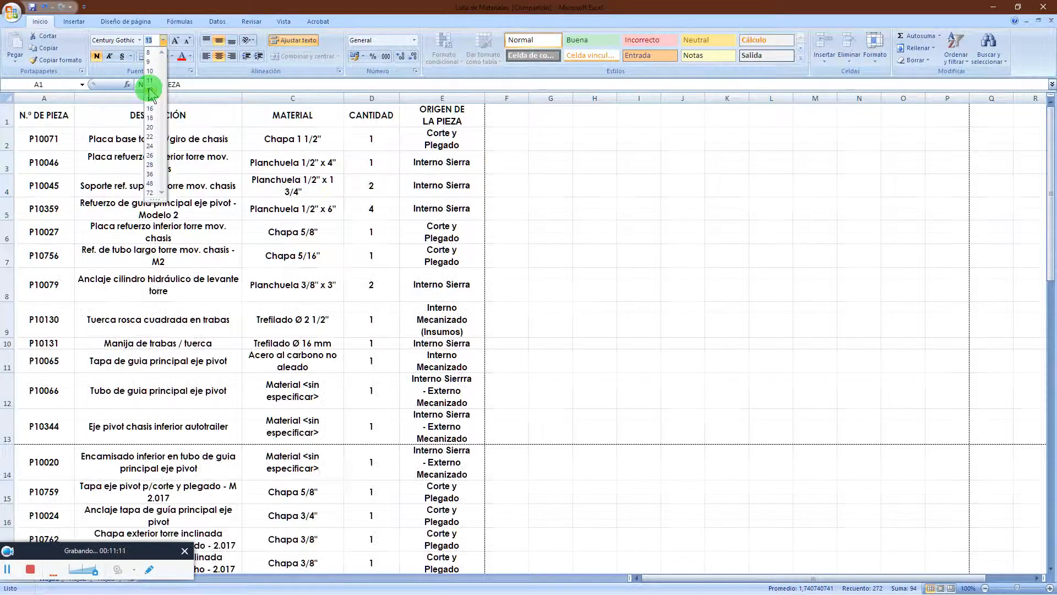
click(152, 93)
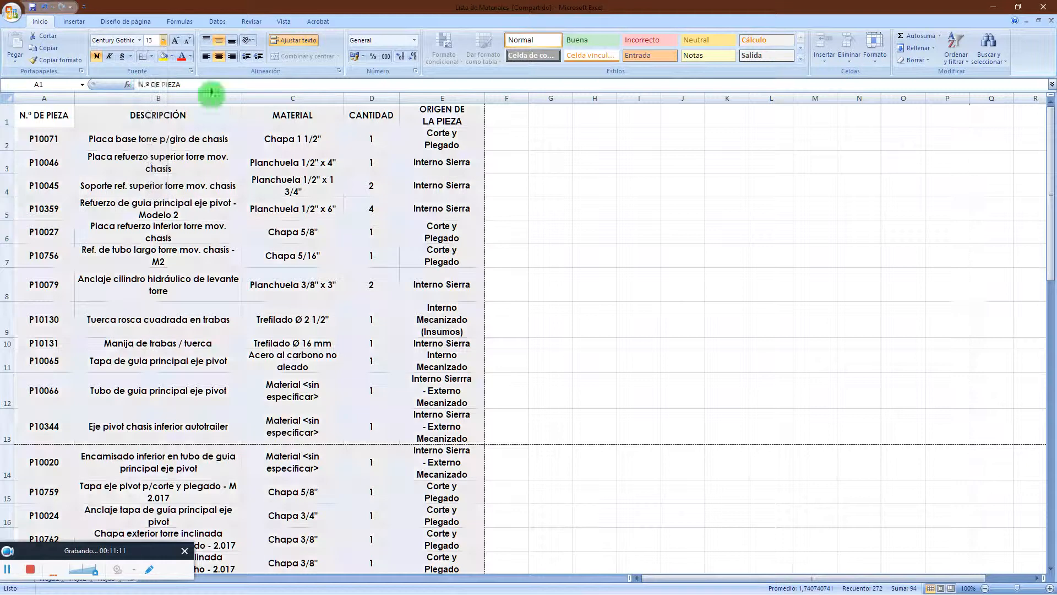
click(709, 251)
Color the text of the heading row red, from N.º DE PIEZA to ORIGEN DE LA PIEZA
drag(36, 118, 449, 121)
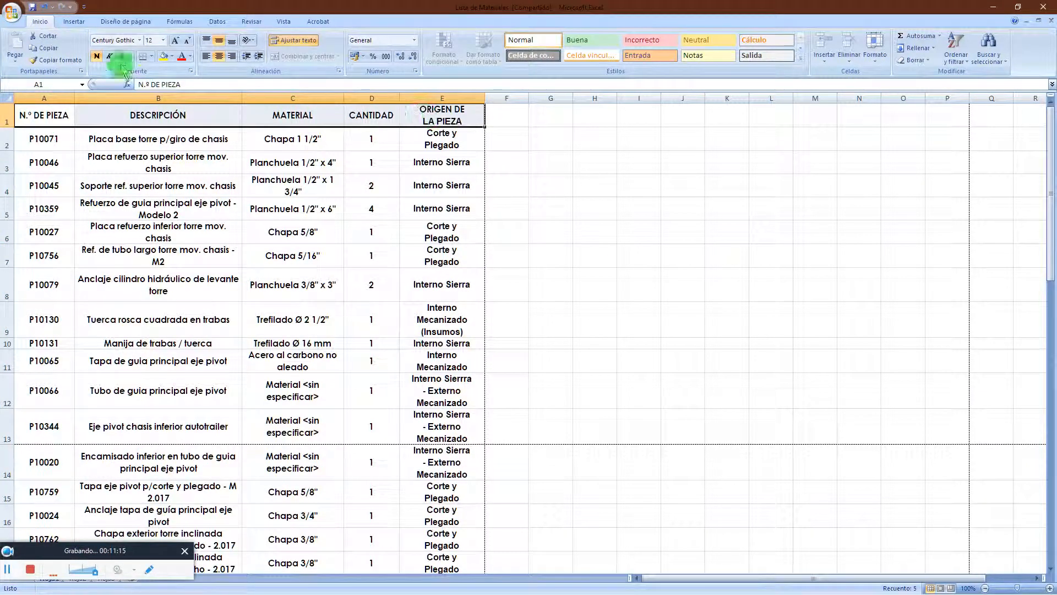
click(181, 56)
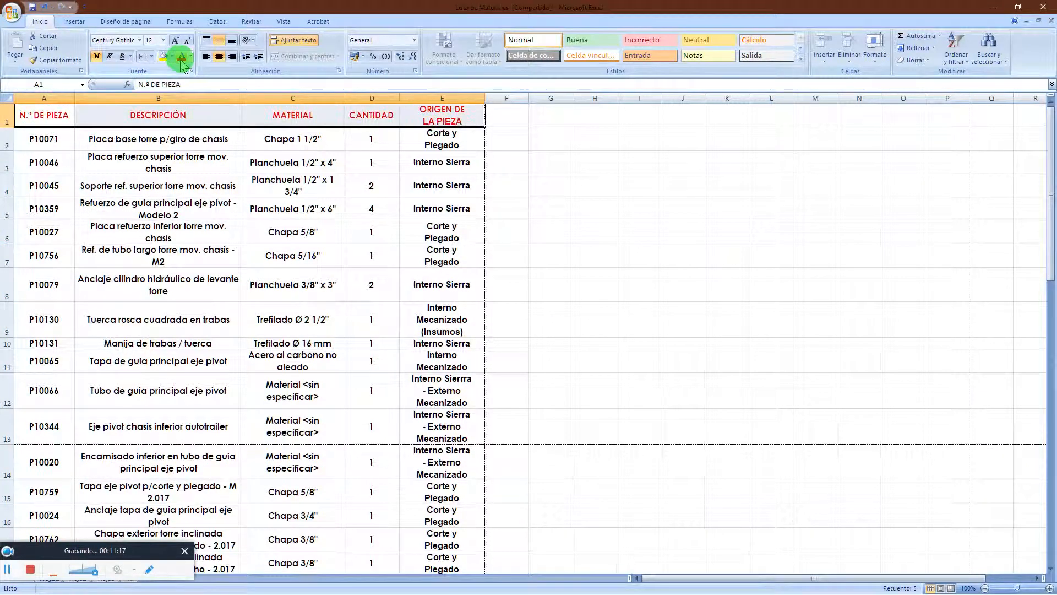
click(690, 205)
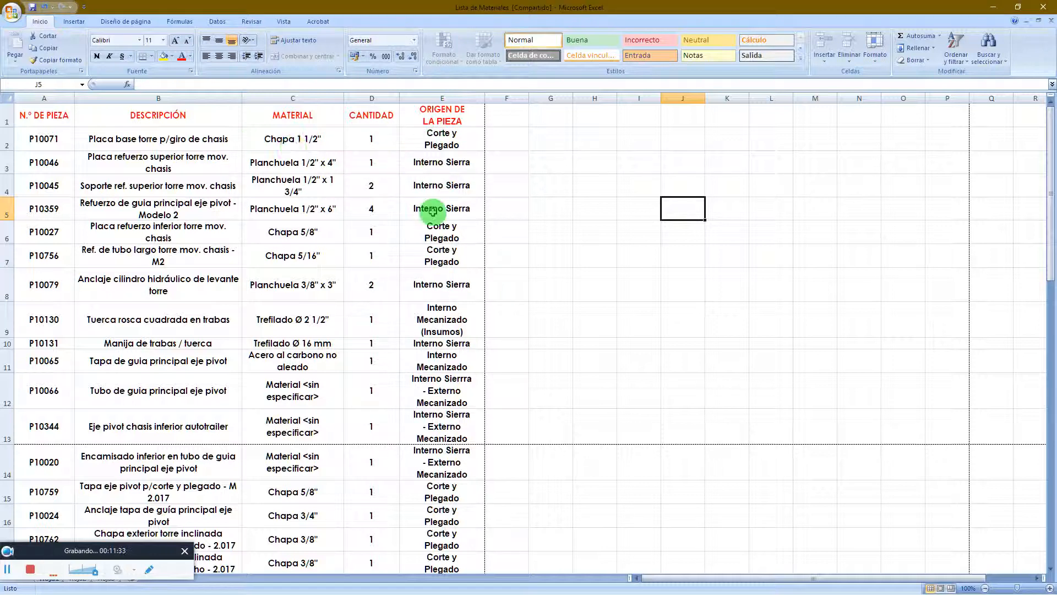
Enter "Insumos" as the part origin of Retén DBH 5356 in cell E36
scroll(418, 299, down, 7)
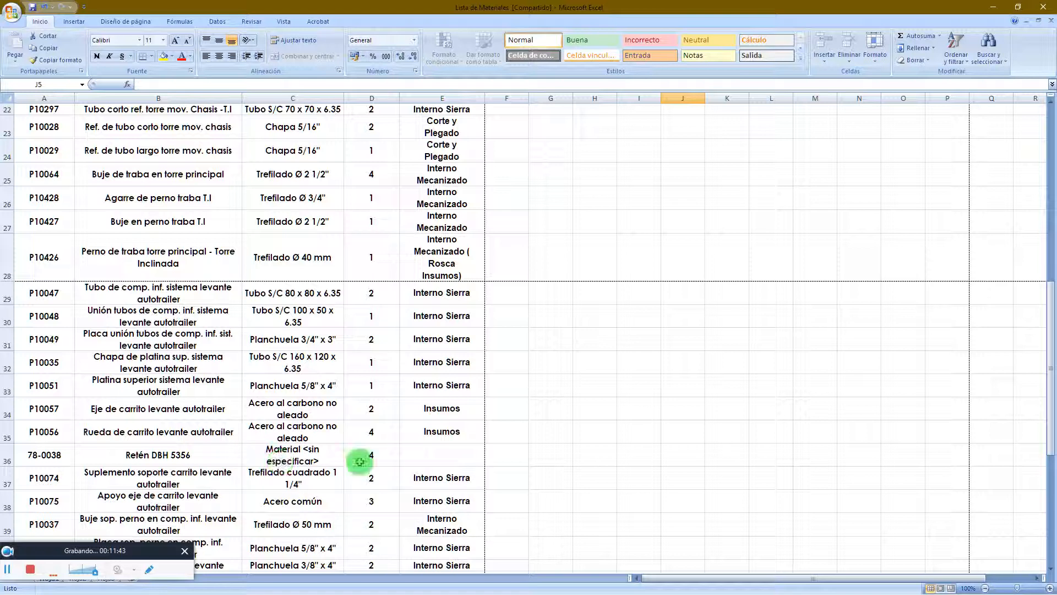
click(436, 456)
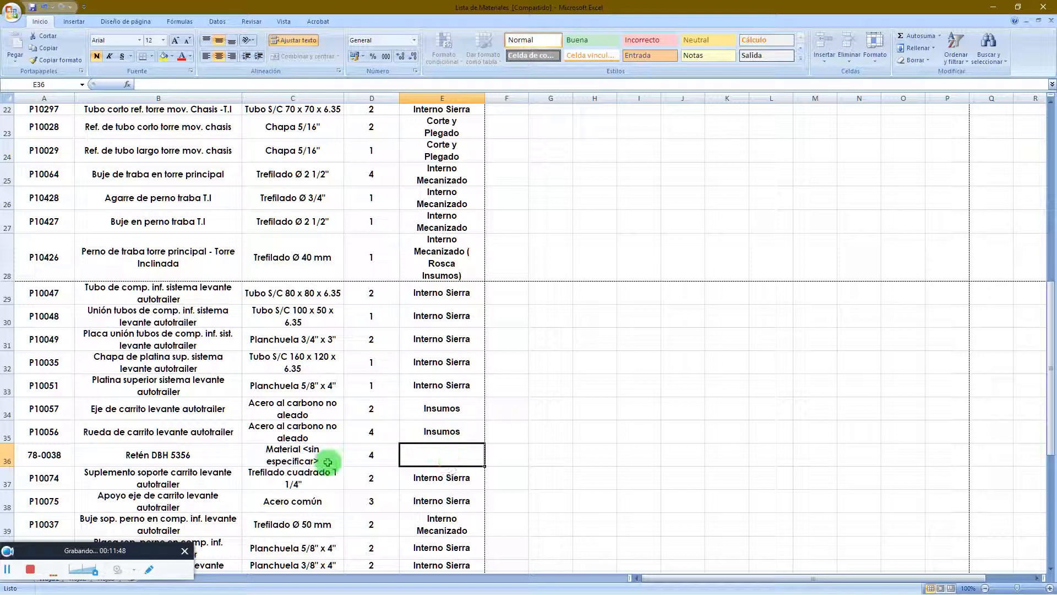
click(586, 456)
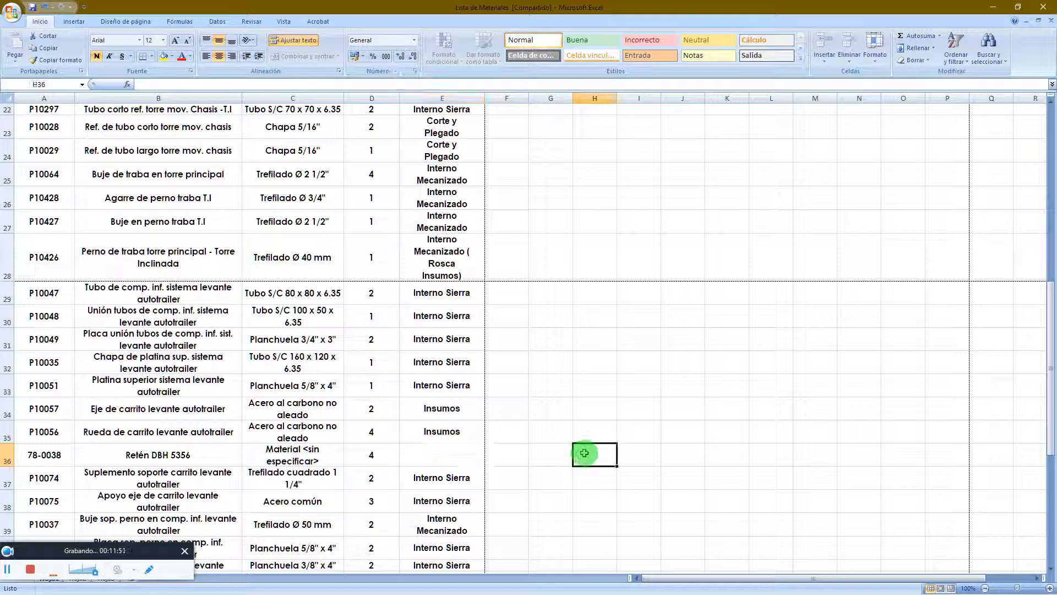
click(144, 456)
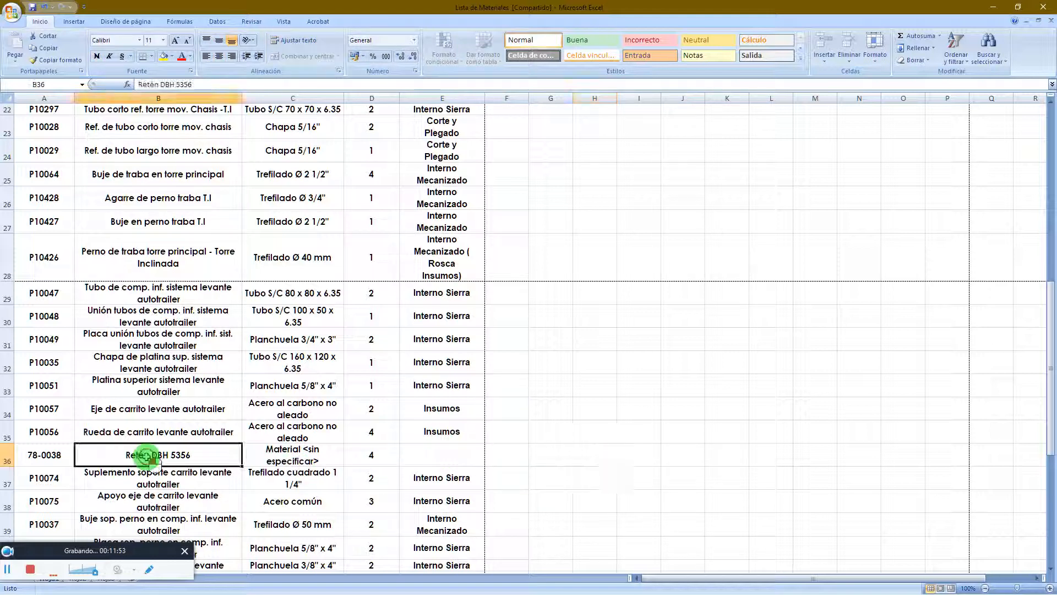
click(305, 457)
click(435, 457)
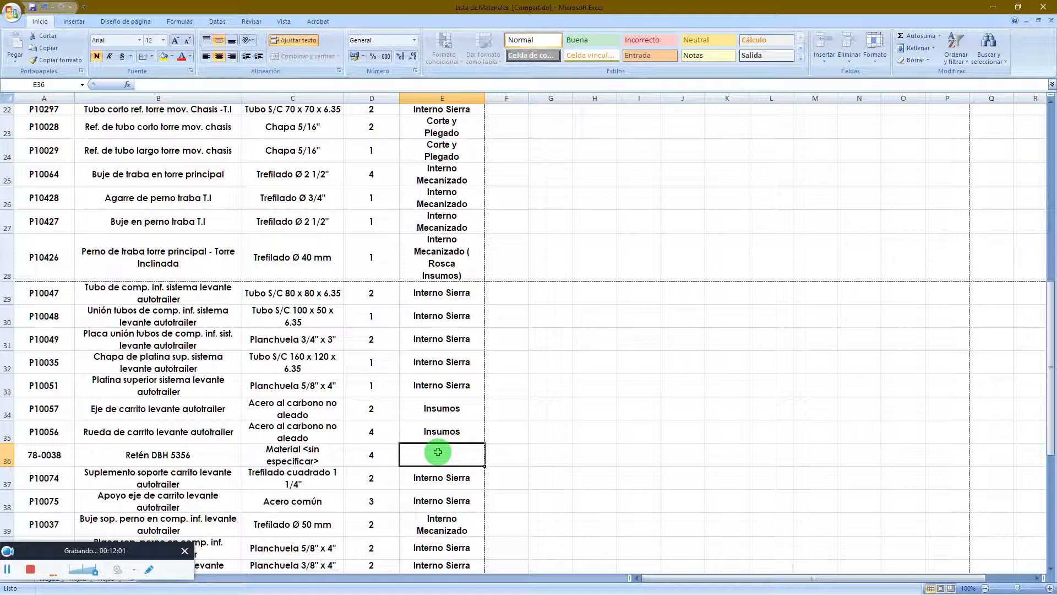
text(Insumos)
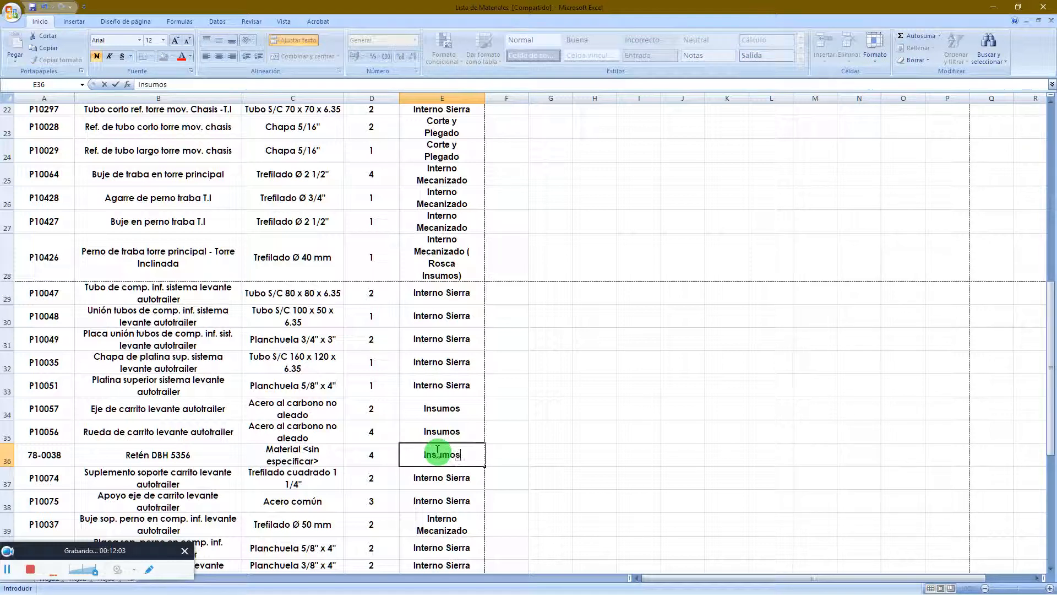
click(683, 431)
Fill in the missing part origins: "Interno Sierra" for P10611 in E53 and "Interno Sierro" for P10612 in E54
scroll(466, 453, down, 1)
scroll(467, 454, down, 5)
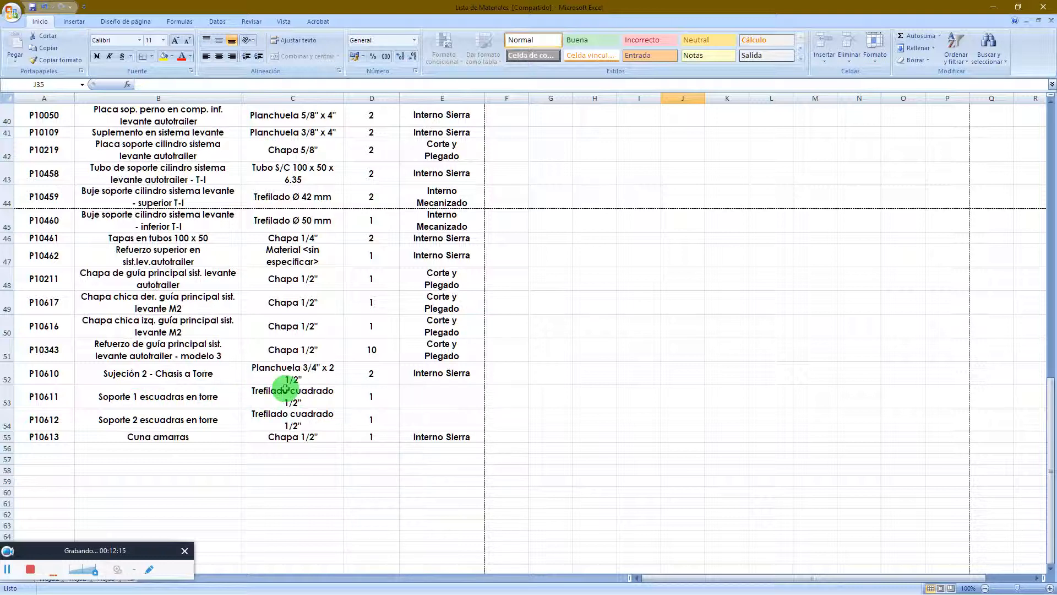
click(429, 395)
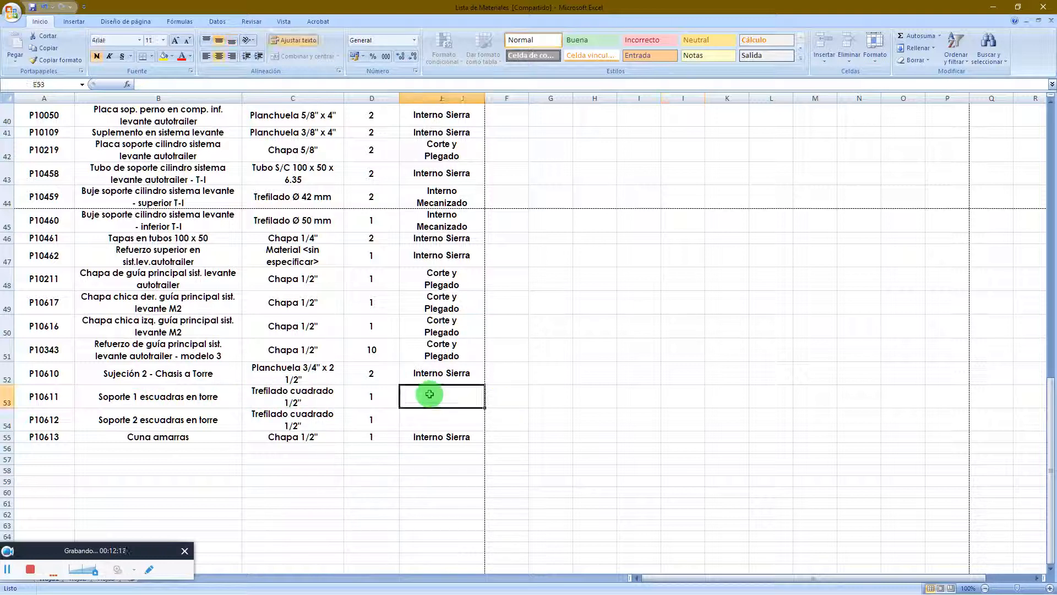
text(Interno Sierra)
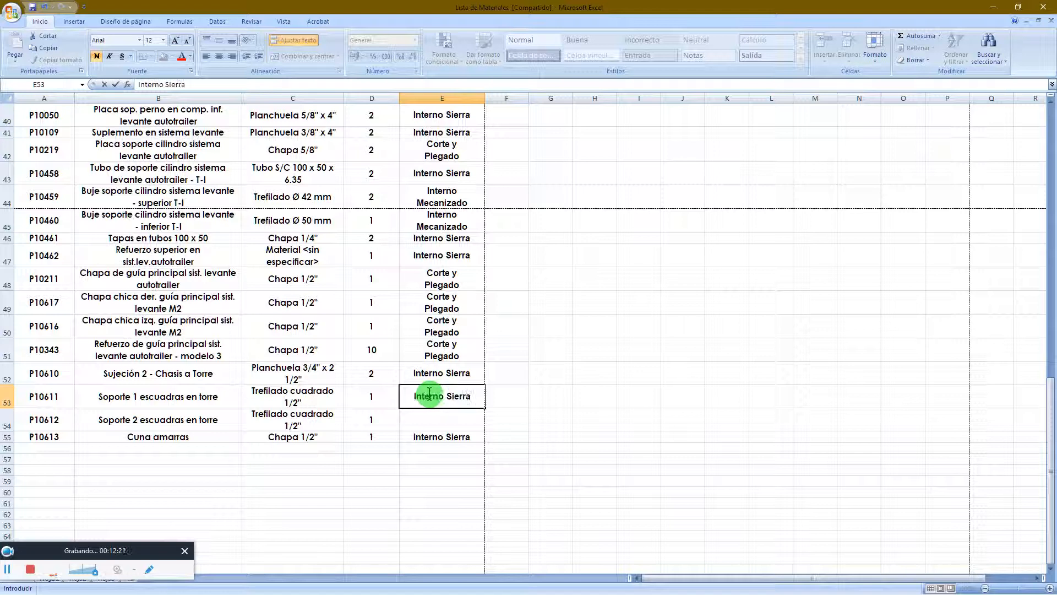
click(427, 421)
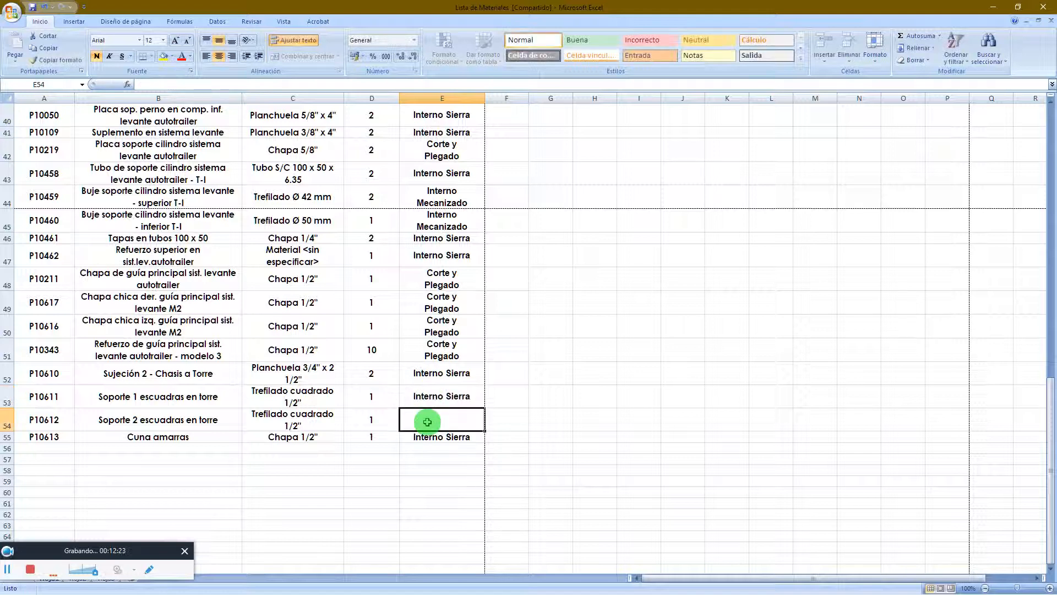
text(Interno S)
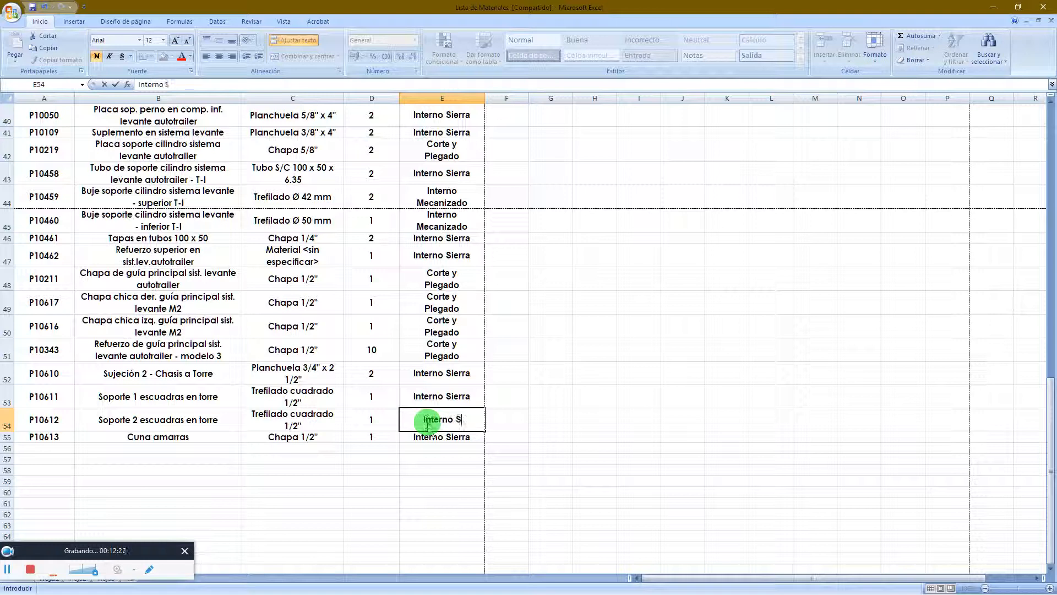
text(ierro)
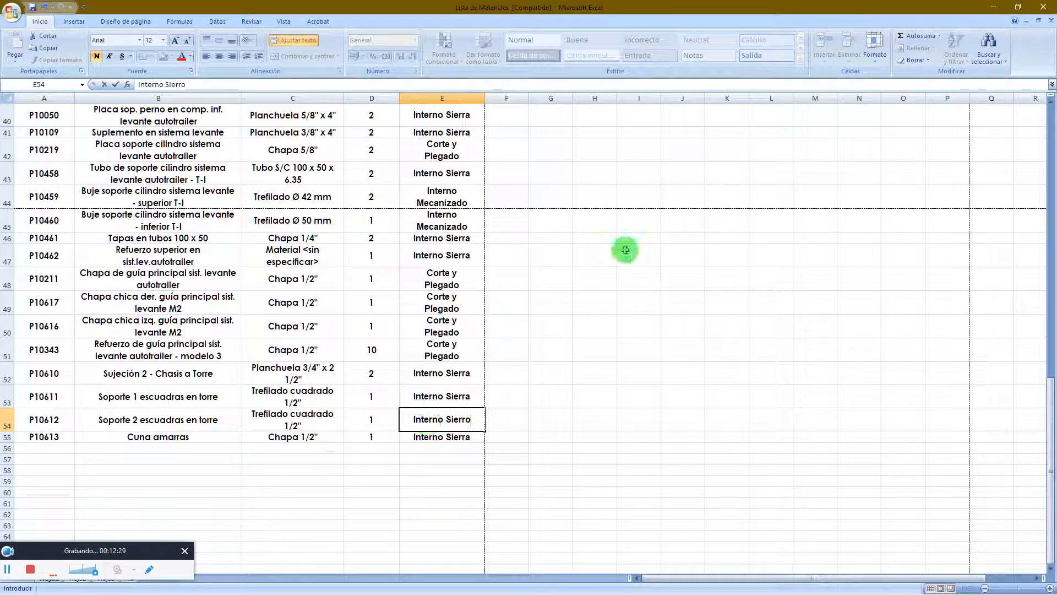
click(592, 394)
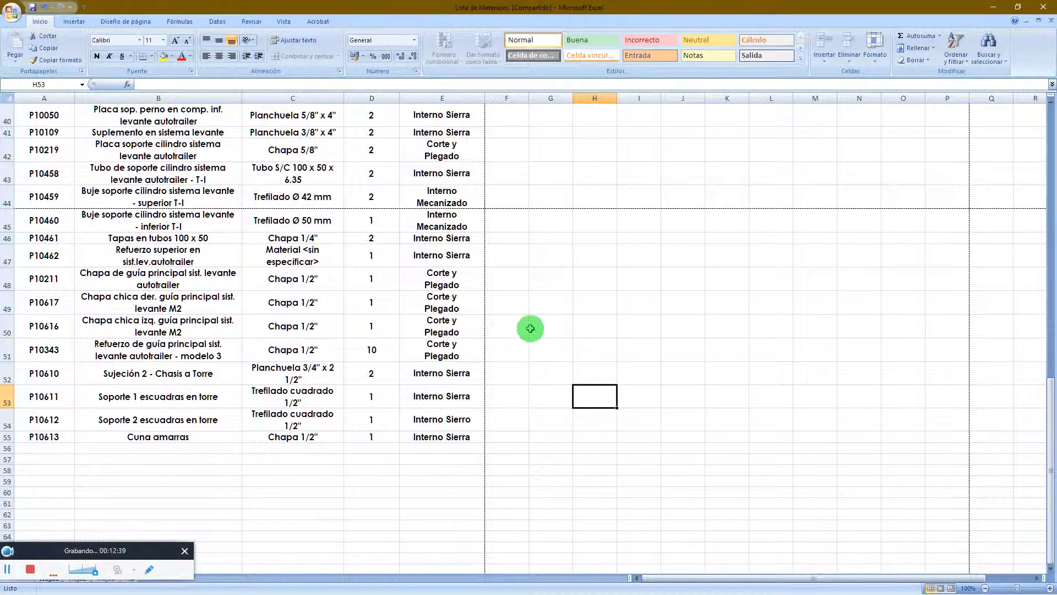
Add filters to the heading row of the parts list, from N.º DE PIEZA to ORIGEN DE LA PIEZA
scroll(531, 328, up, 13)
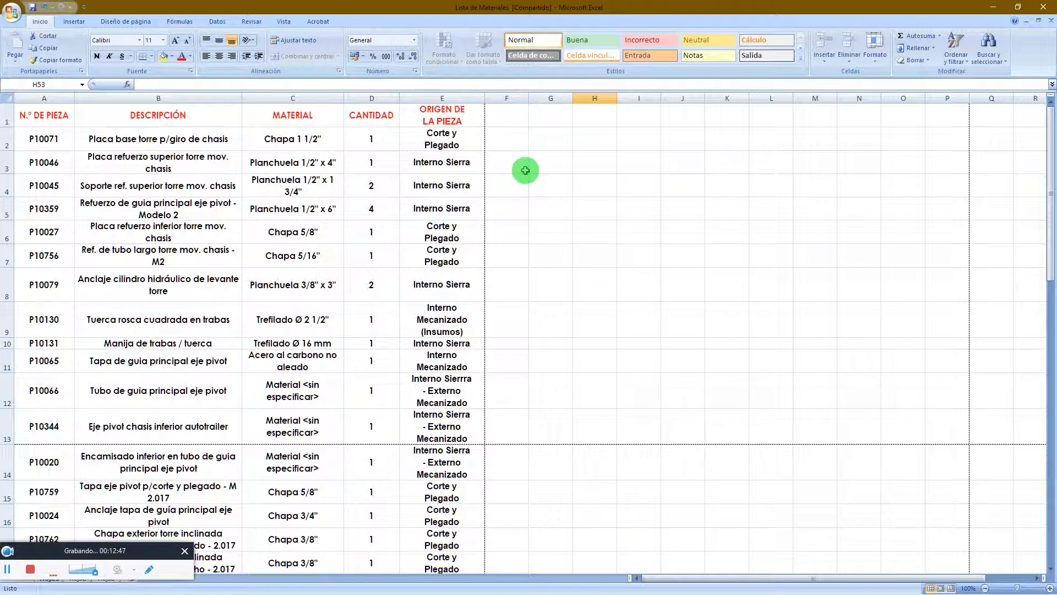
click(309, 121)
click(638, 202)
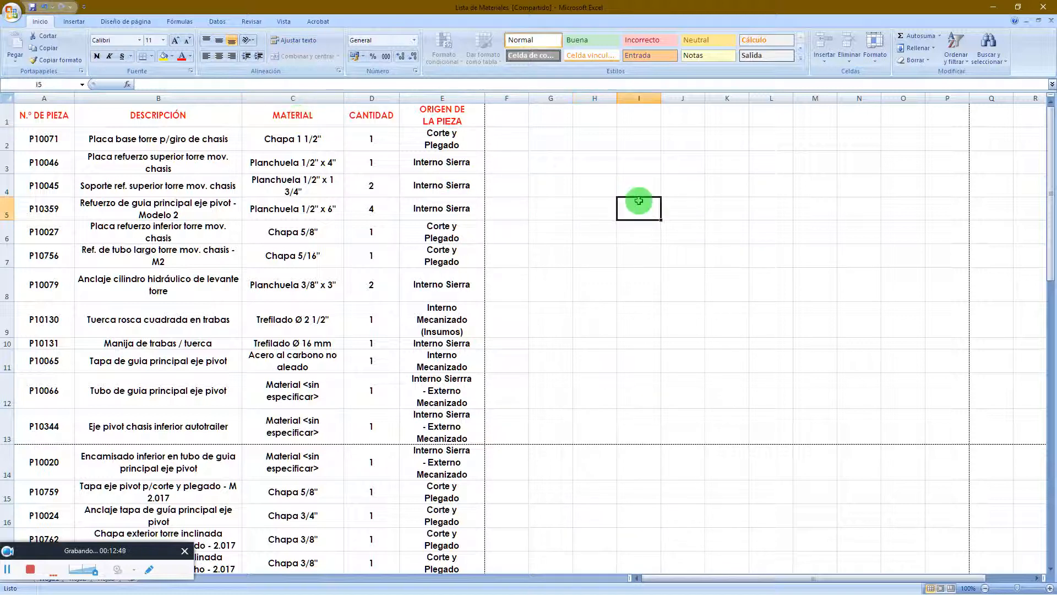
click(690, 208)
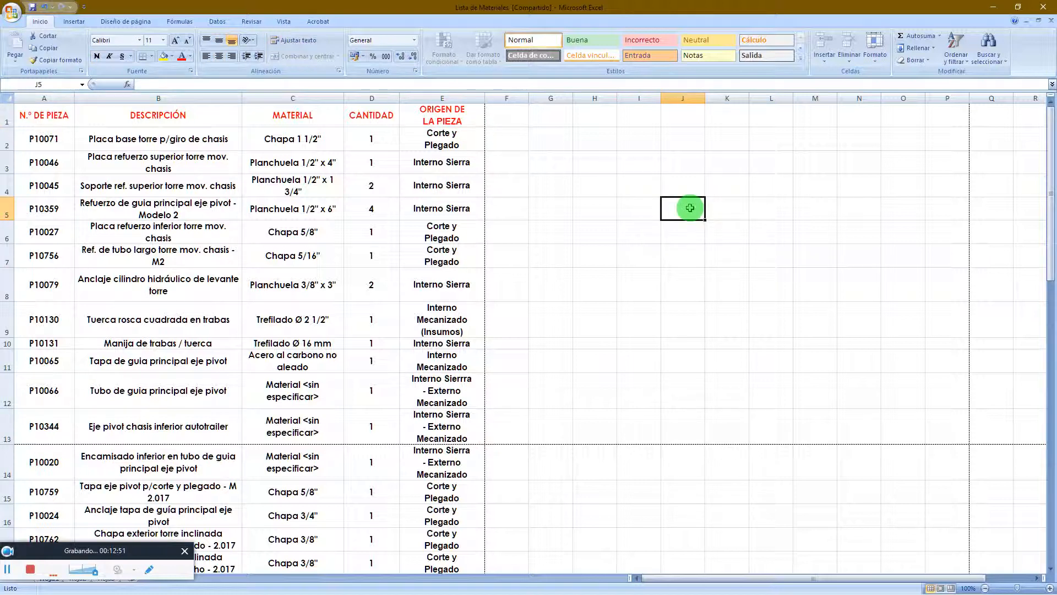
drag(30, 117, 446, 124)
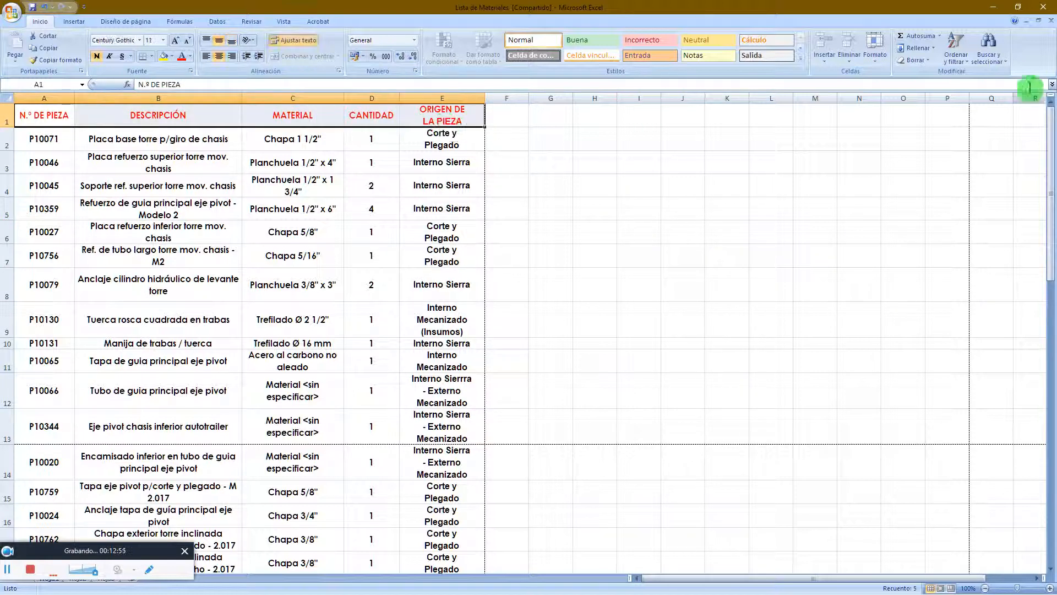
click(958, 52)
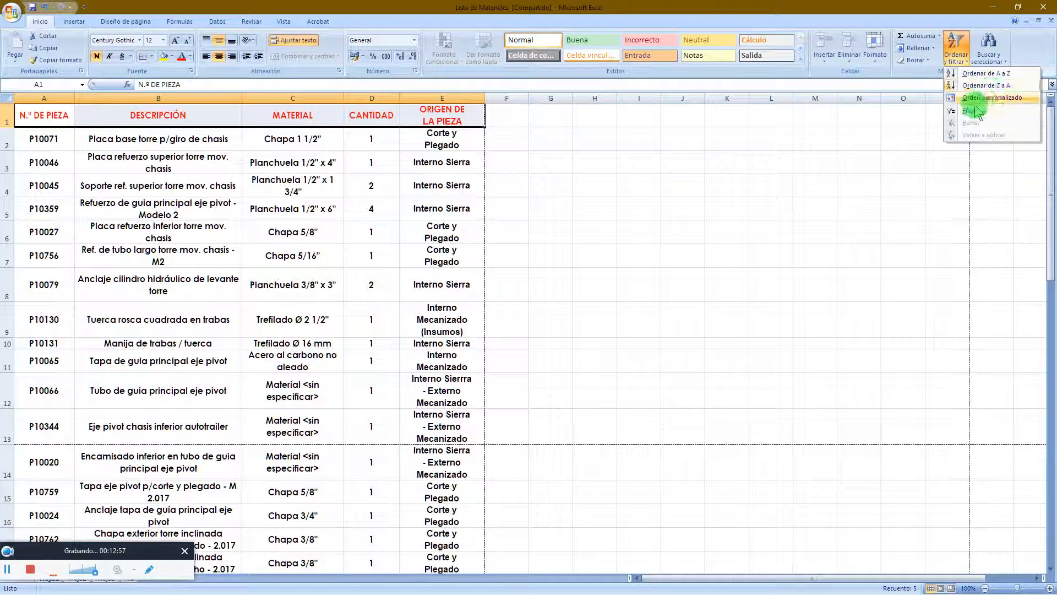
click(972, 113)
click(756, 184)
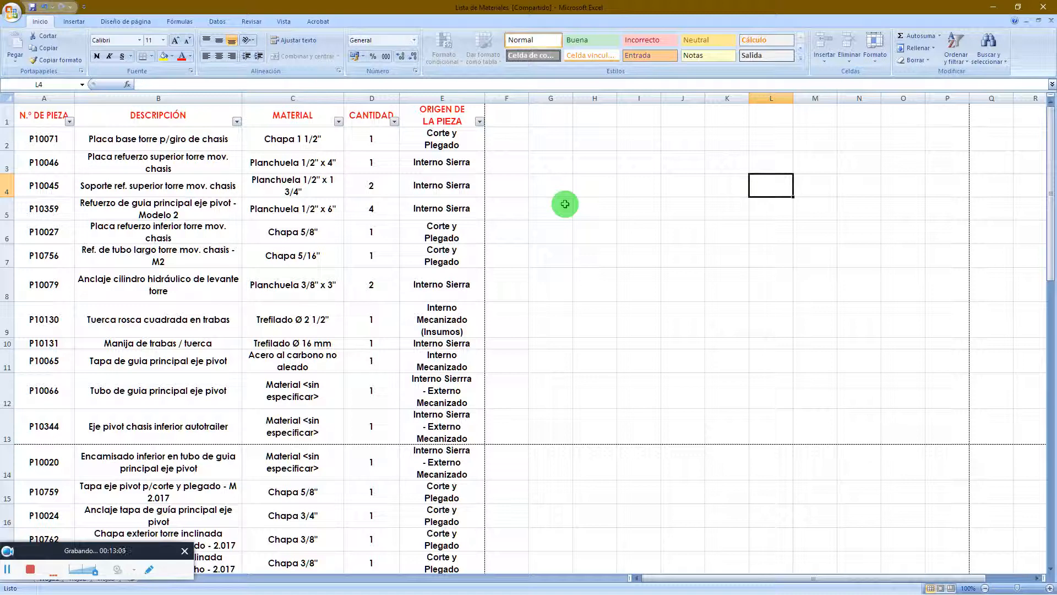
Exclude the Tubo S/C sizes 100 x 50, 160 x 120, 70 x 70 and 80 x 80 x 6.35 in the MATERIAL column's filter
click(338, 121)
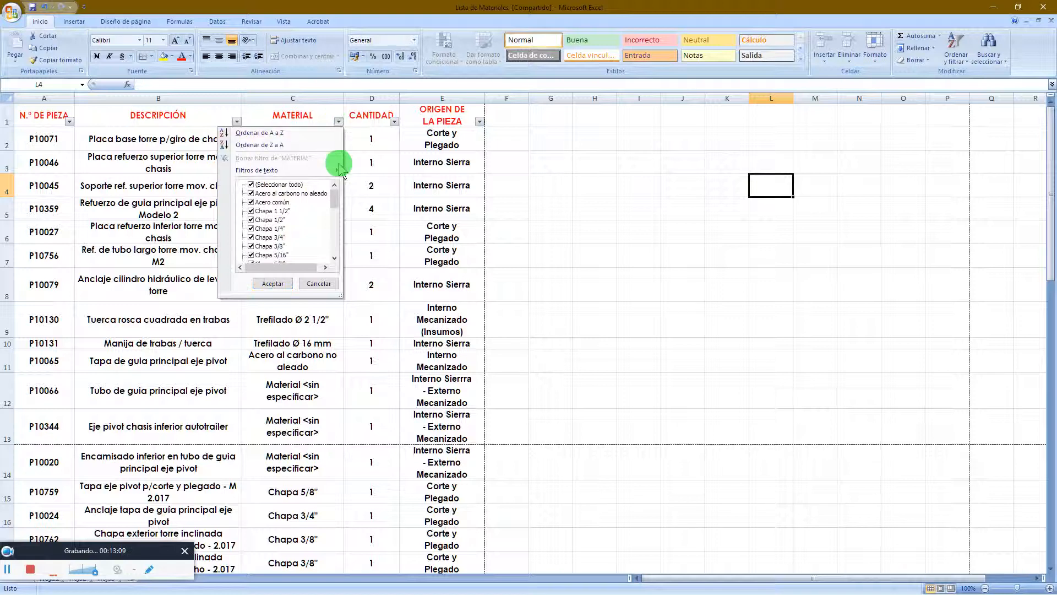
mouse_move(335, 194)
mouse_down()
mouse_move(339, 247)
mouse_move(332, 189)
mouse_up()
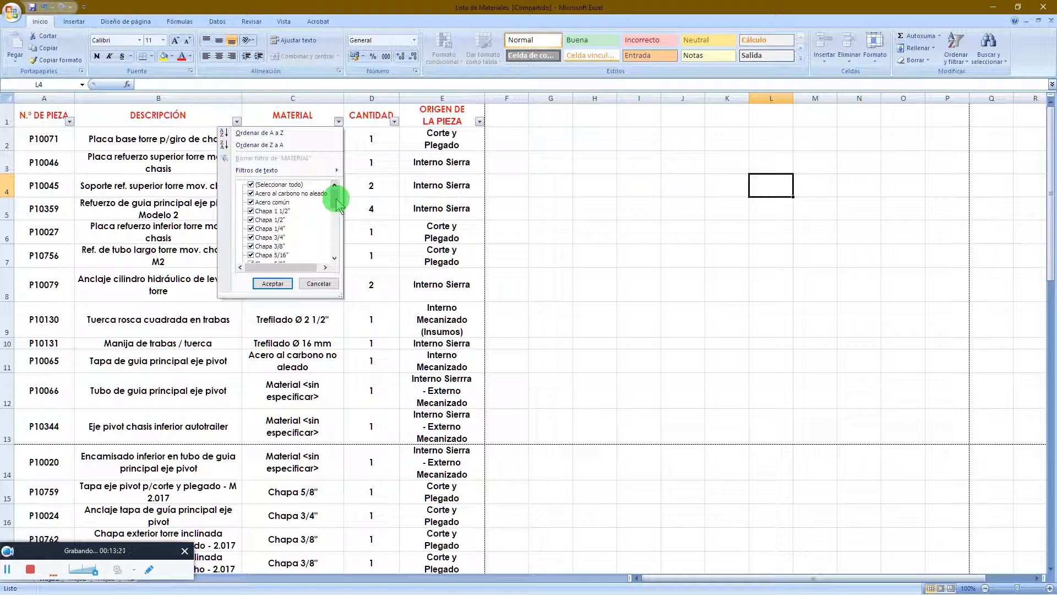
drag(343, 206, 341, 207)
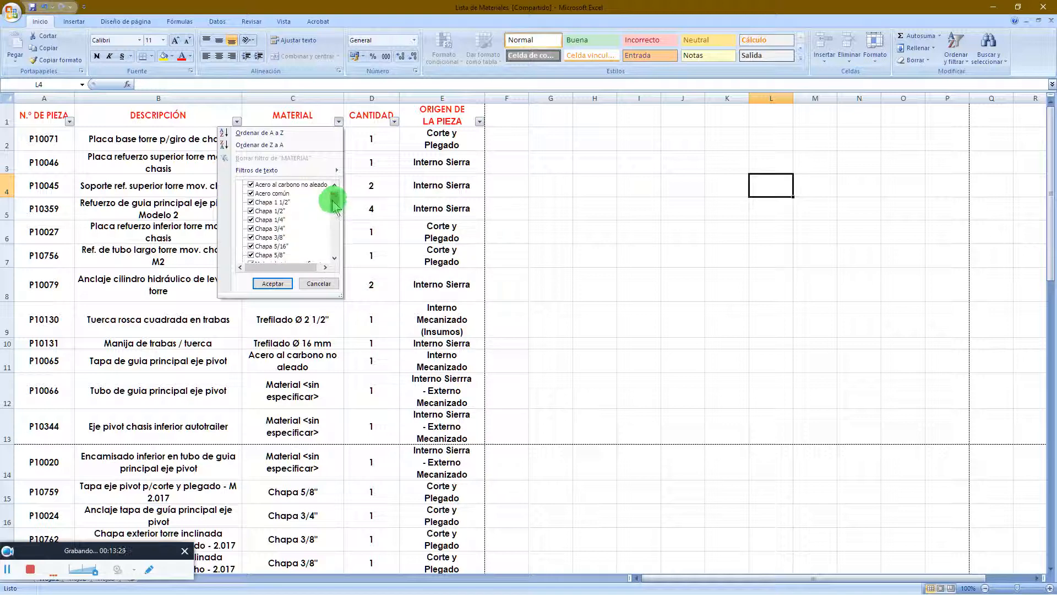
click(251, 187)
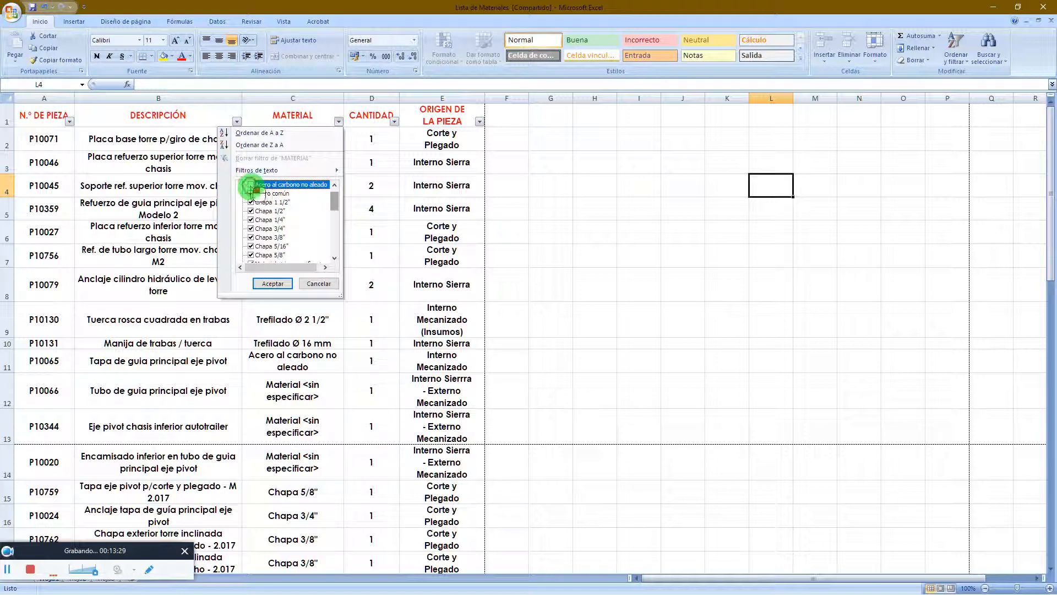
scroll(264, 220, down, 3)
scroll(264, 224, up, 3)
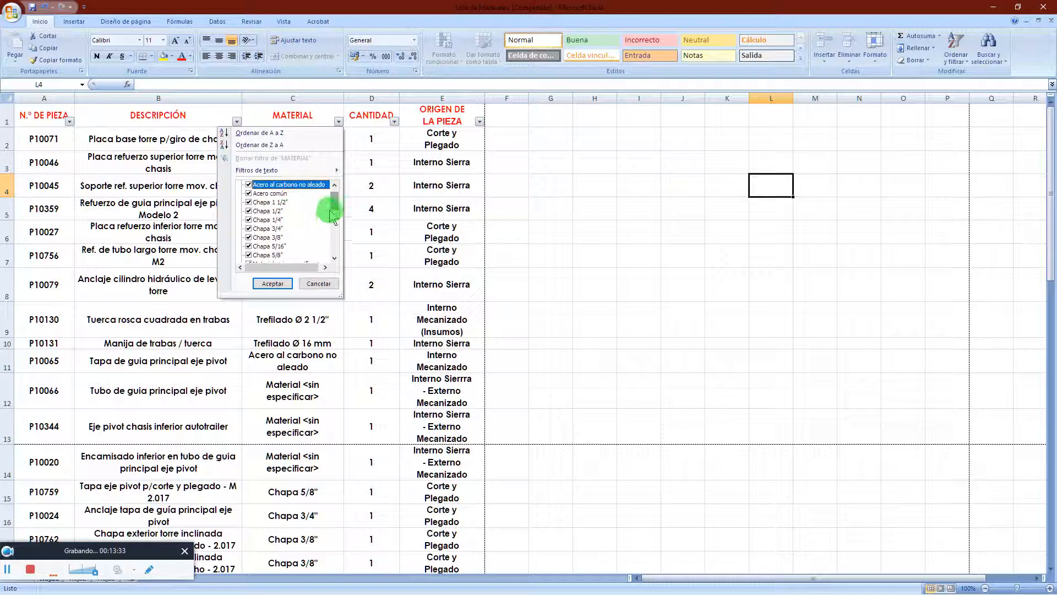
drag(337, 207, 331, 253)
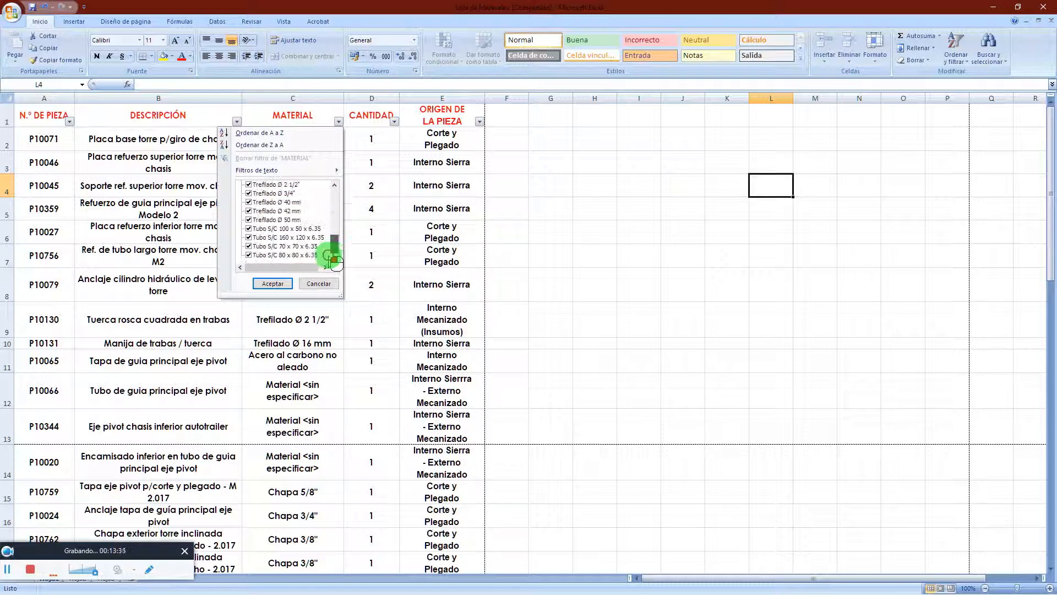
click(249, 256)
click(249, 246)
click(249, 237)
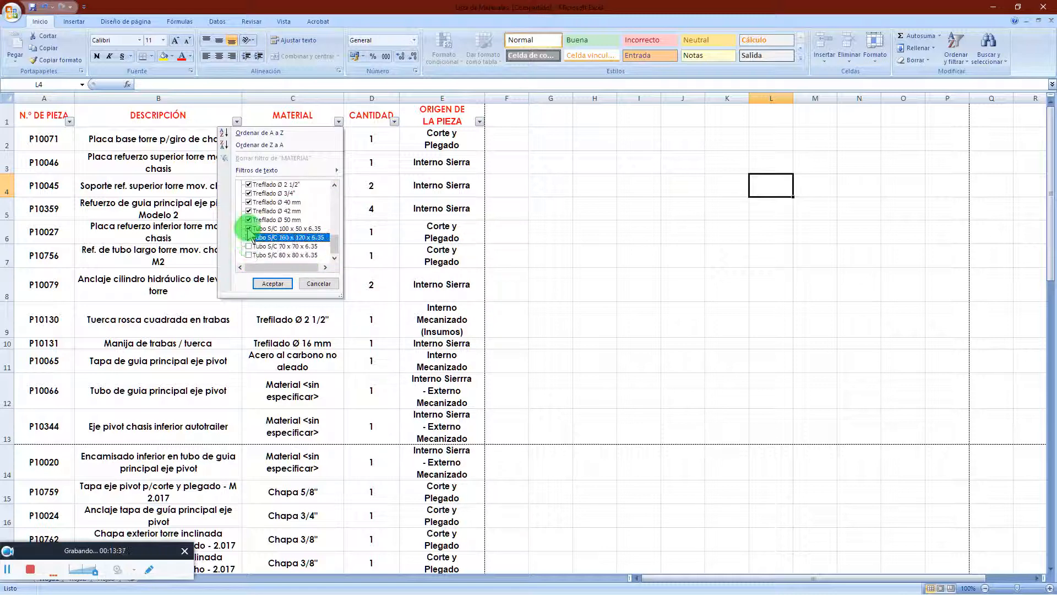
click(249, 229)
Exclude Trefilado Ø 2 1/2", Ø 3/4", Ø 40 mm, Ø 42 mm and Ø 50 mm from the MATERIAL filter
click(248, 211)
click(249, 220)
click(249, 202)
click(249, 193)
click(249, 185)
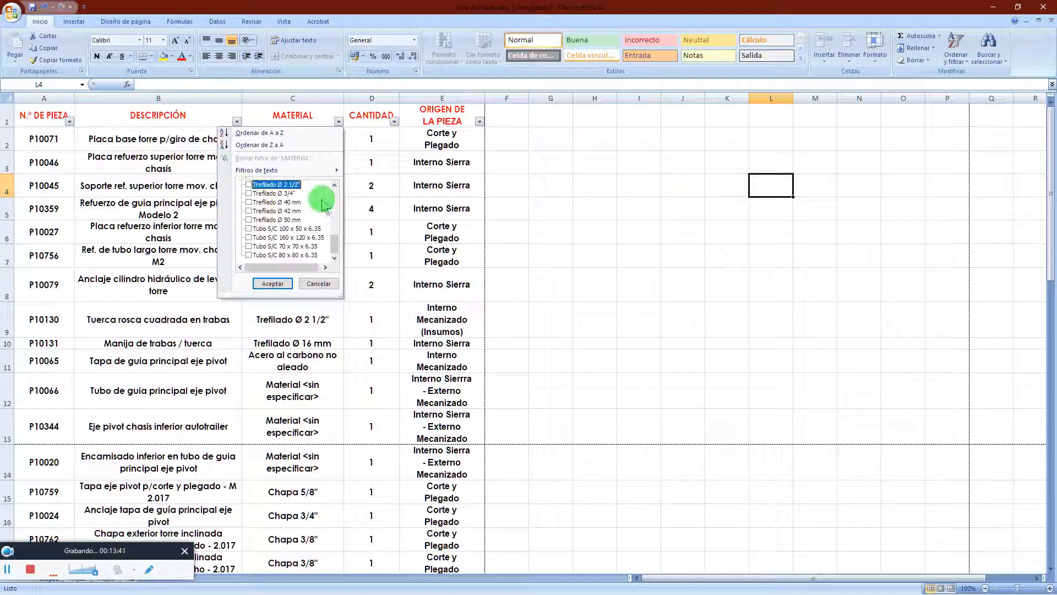
Exclude both Acero materials, Chapa 1 1/2", 3/4", 3/8", 5/16" and 5/8", and Material <sin especificar> from the MATERIAL filter
click(338, 236)
drag(337, 236, 334, 190)
click(249, 194)
click(249, 203)
click(249, 211)
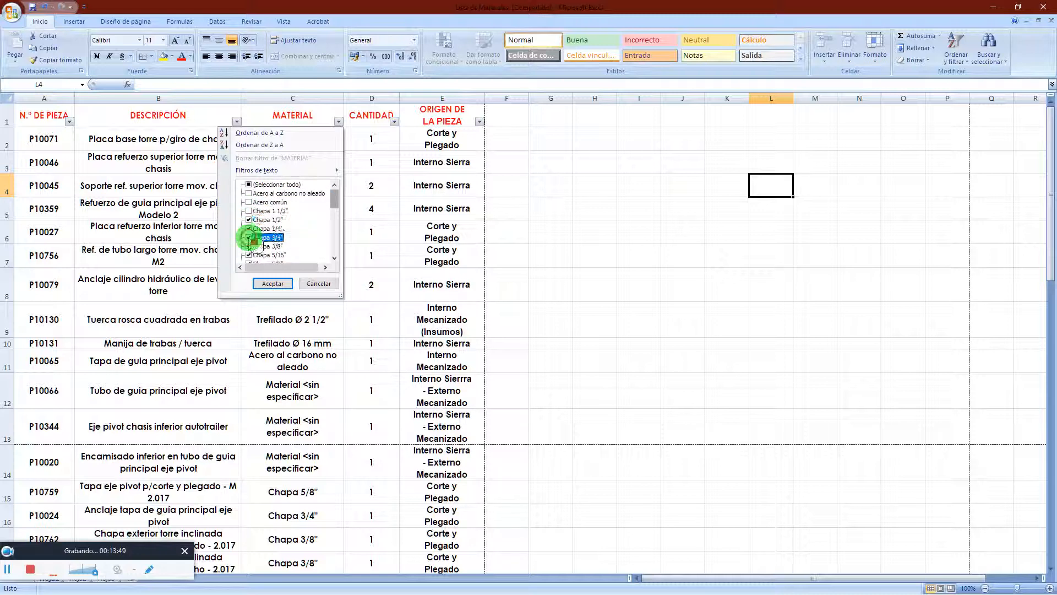
click(334, 258)
click(335, 258)
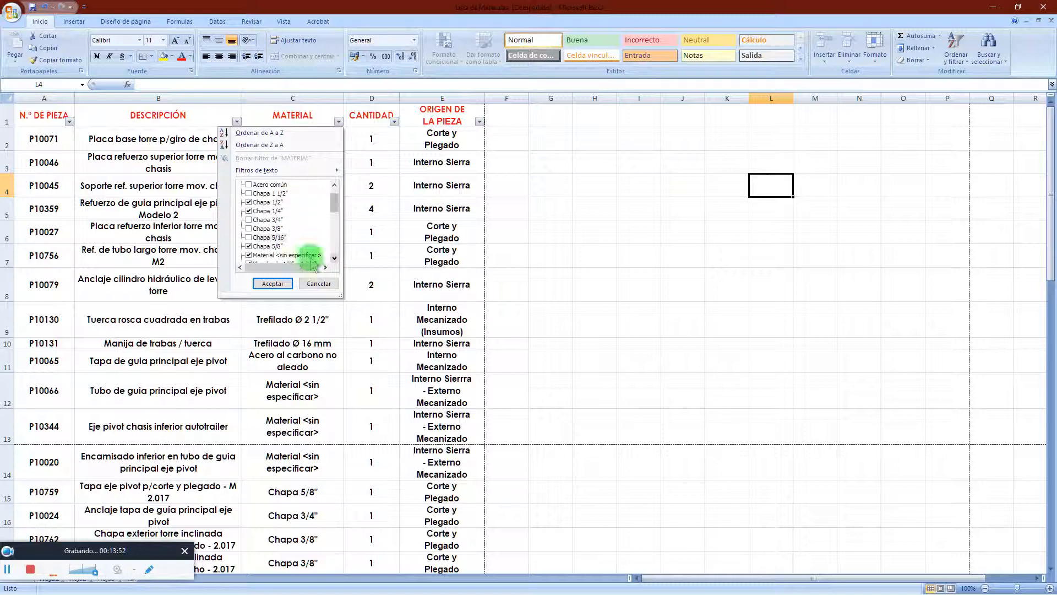
click(249, 255)
Exclude every Planchuela size from the MATERIAL filter, from 1/2" x 1 3/4" through 5/8" x 4"
click(334, 258)
click(334, 257)
click(334, 257)
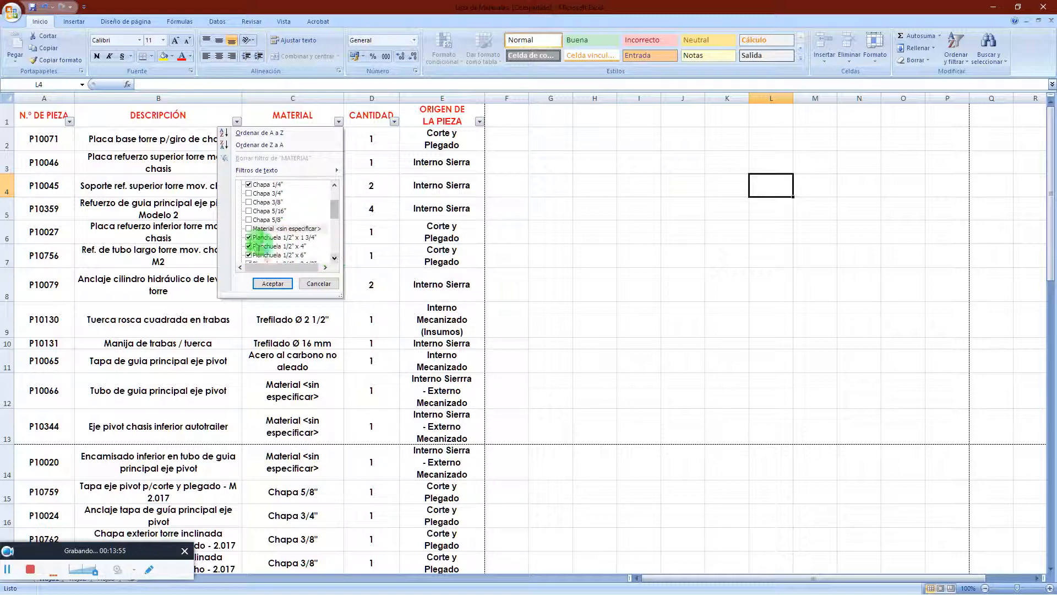
click(248, 238)
click(248, 246)
click(250, 255)
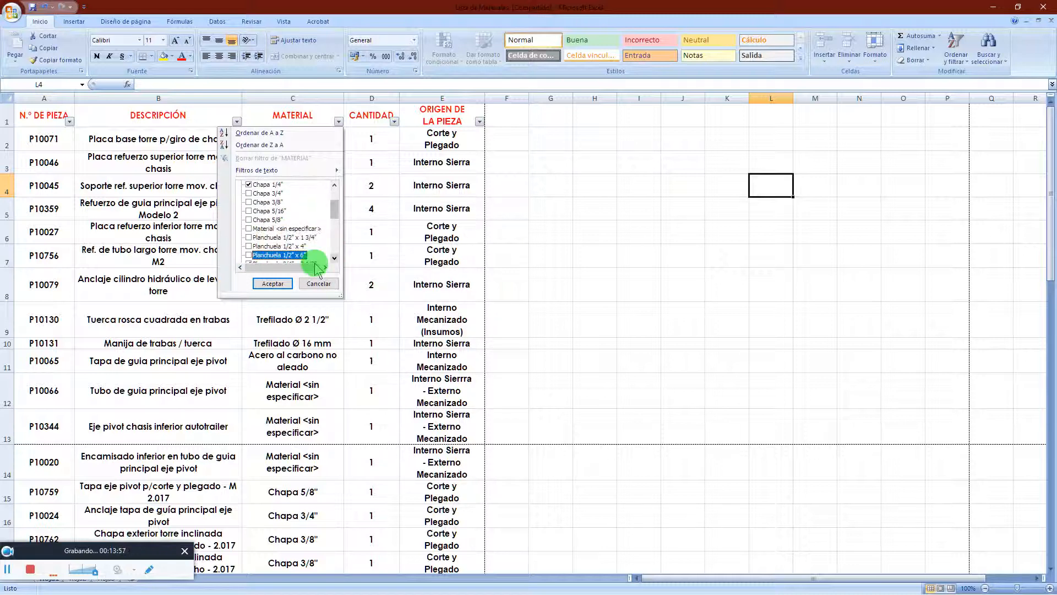
click(334, 258)
click(334, 258)
click(248, 246)
click(249, 255)
click(334, 257)
click(334, 257)
click(334, 257)
click(335, 258)
click(248, 229)
click(249, 237)
click(249, 246)
Exclude Trefilado cuadrado 1/2", cuadrado 1 1/4" and Ø 16 mm, and apply the MATERIAL filter with only Chapa 1/2" and Chapa 1/4"
click(248, 255)
click(334, 258)
click(334, 257)
click(334, 258)
click(334, 258)
click(335, 258)
click(248, 219)
click(255, 228)
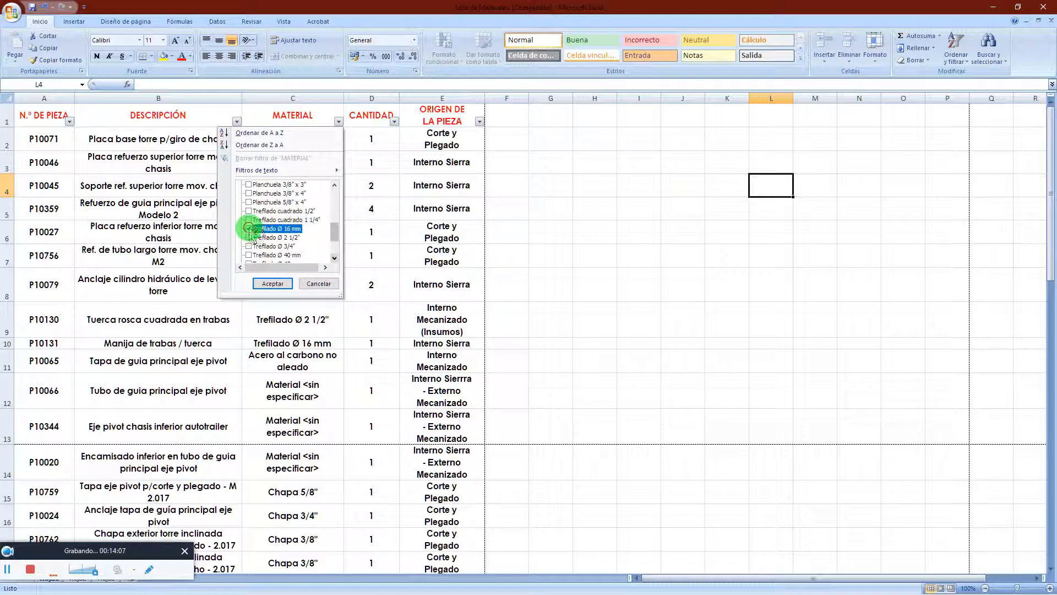
drag(336, 235, 341, 204)
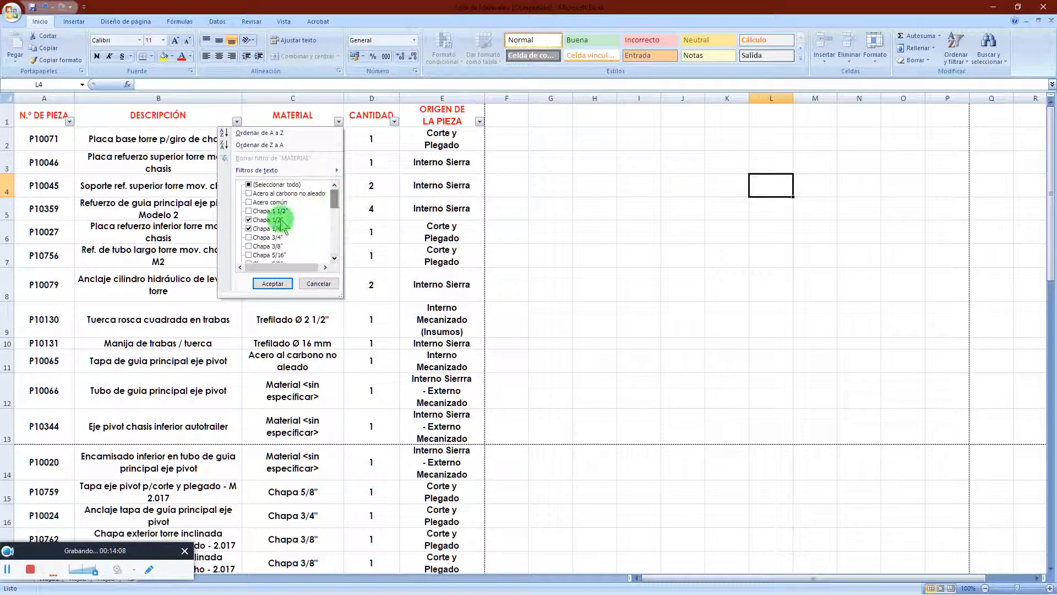
click(274, 282)
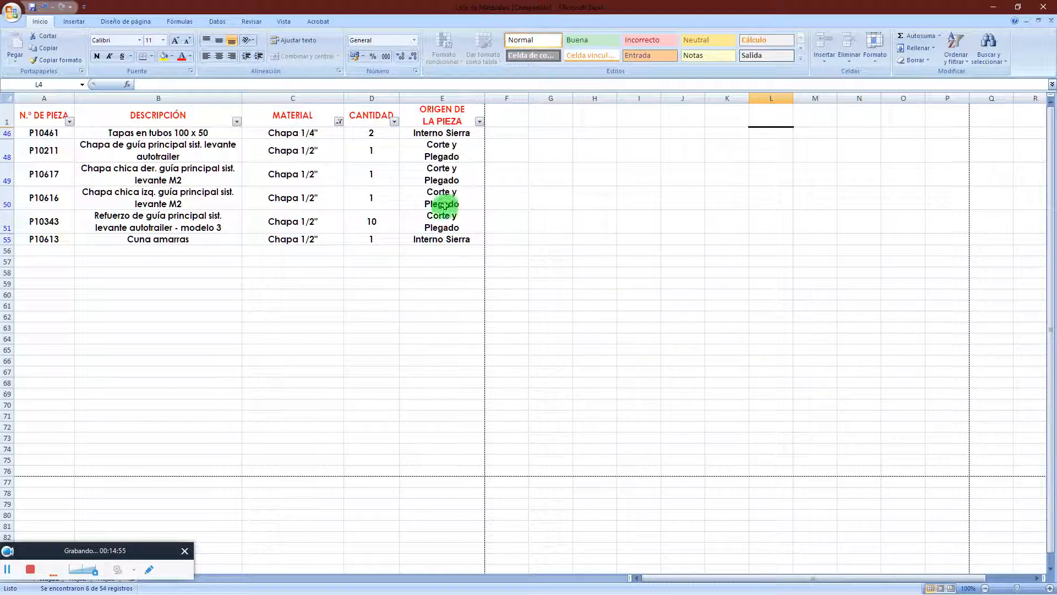
Filter the ORIGEN DE LA PIEZA column to show only Corte y Plegado parts
click(480, 122)
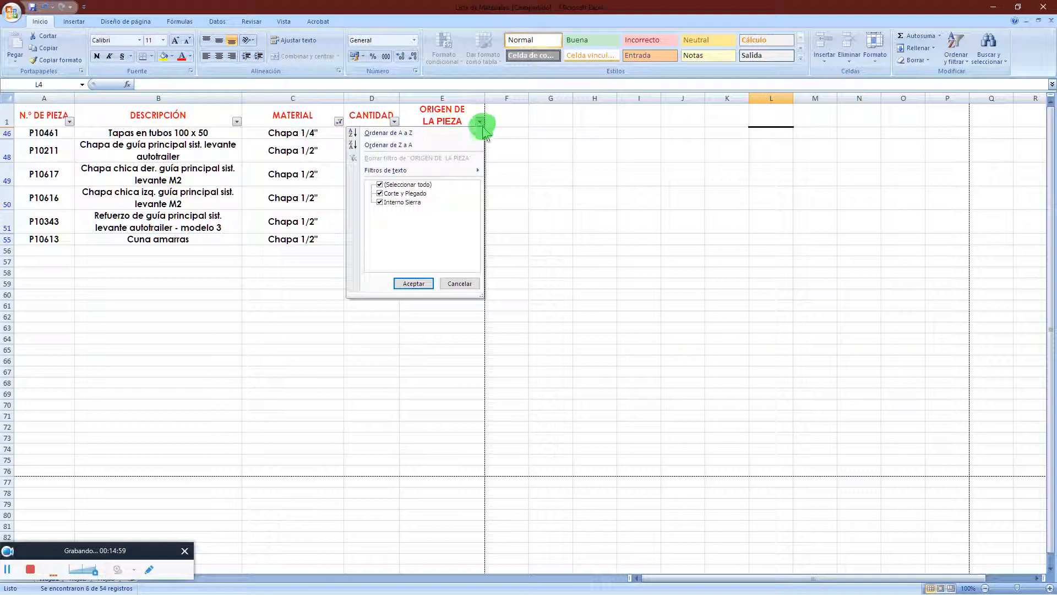
click(380, 185)
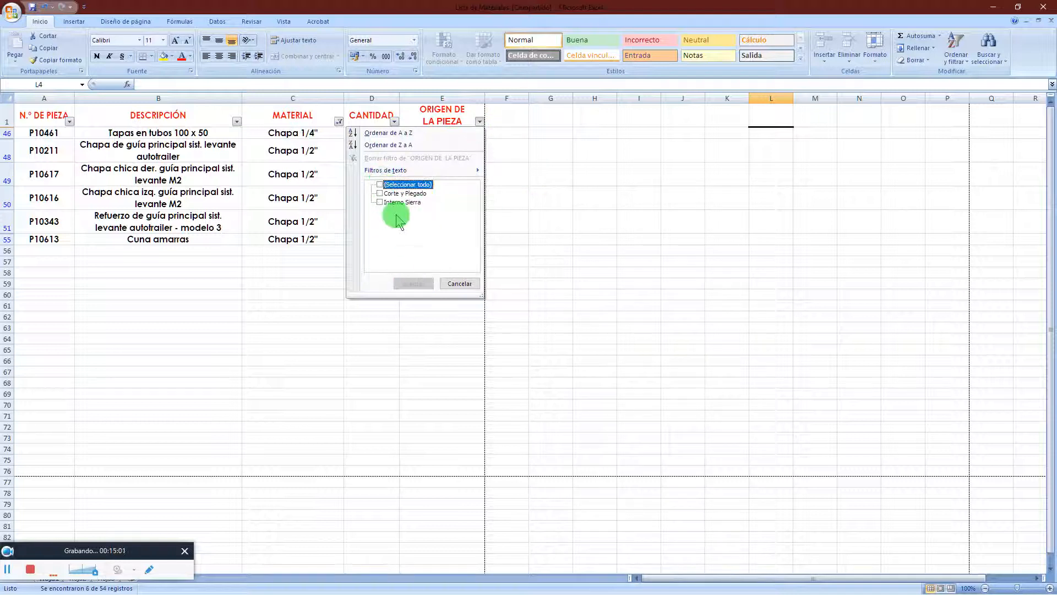
click(380, 193)
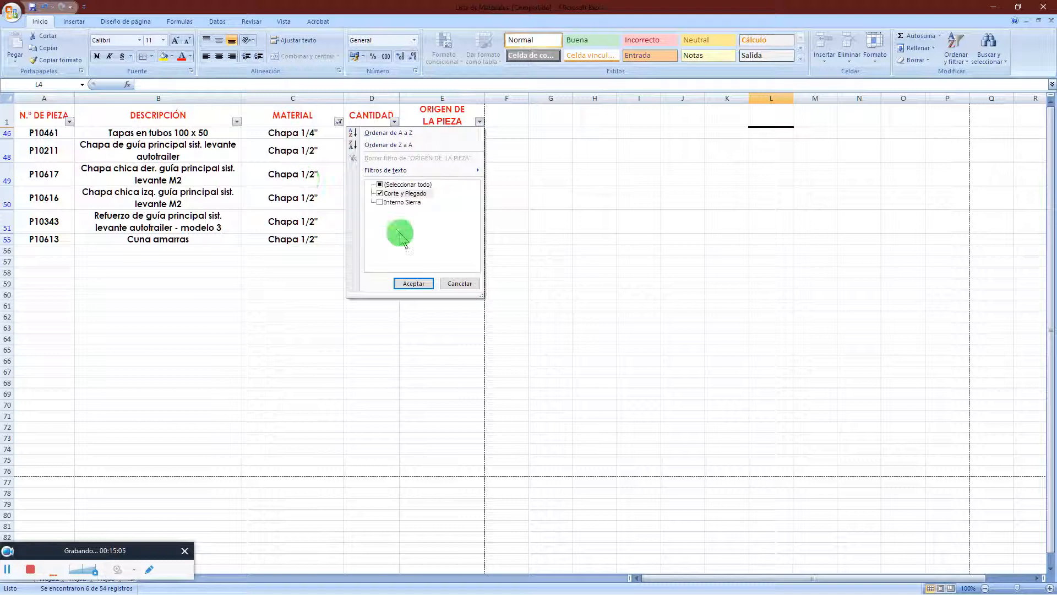
click(413, 284)
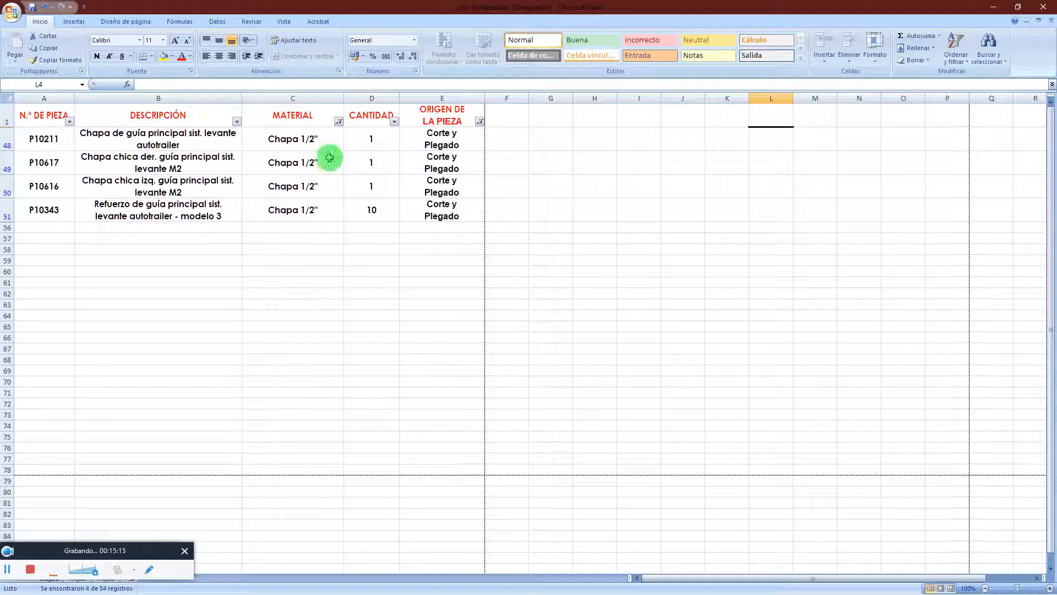
Add Chapa 3/8" to the materials shown by the MATERIAL filter
click(338, 121)
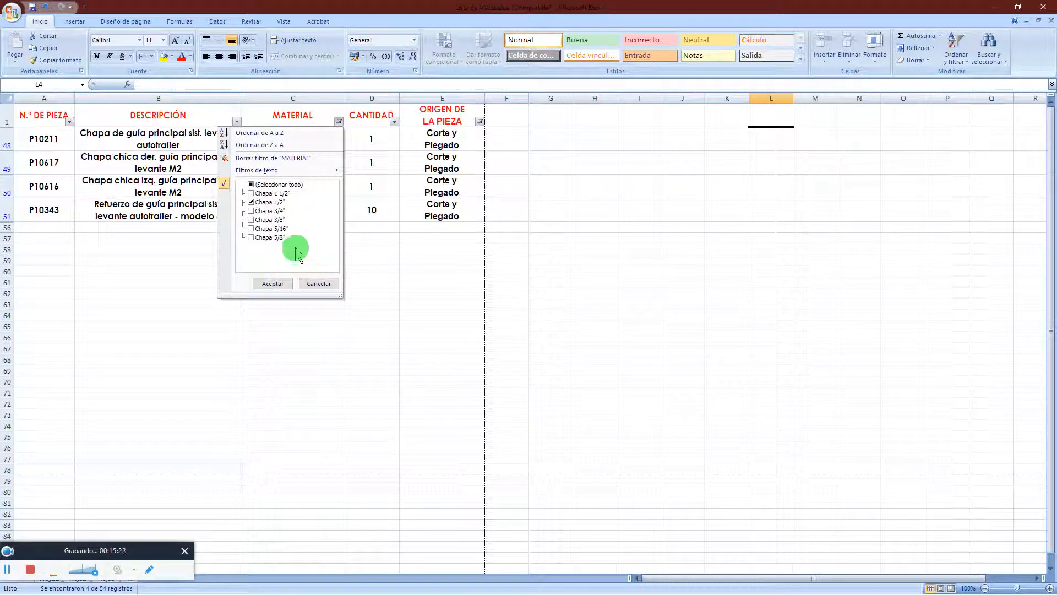
click(251, 220)
click(273, 283)
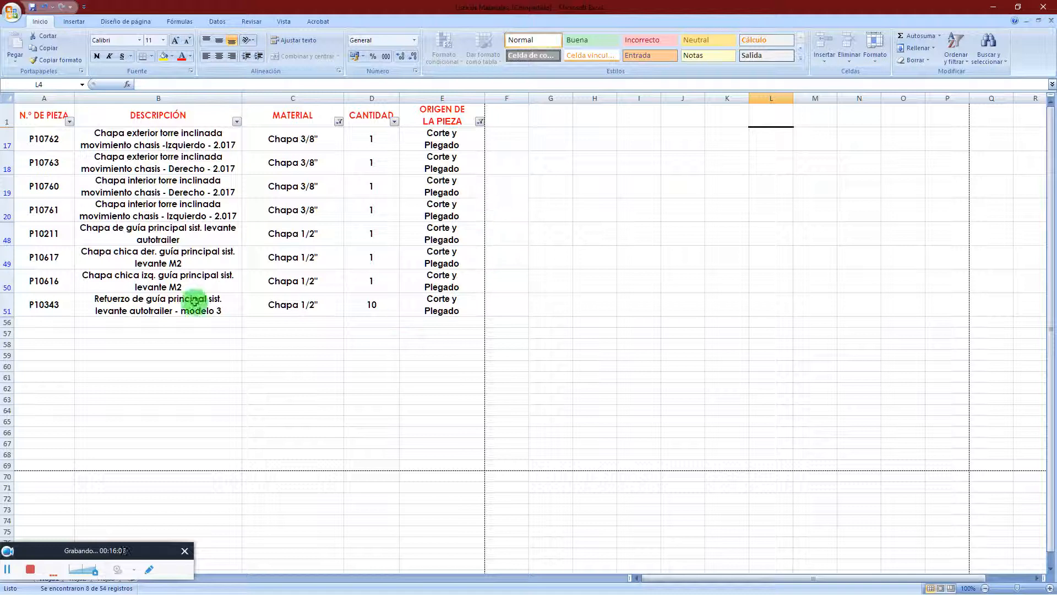
Close the Lista de Materiales workbook and switch to the C5115 drawing in SOLIDWORKS
click(1043, 8)
click(471, 331)
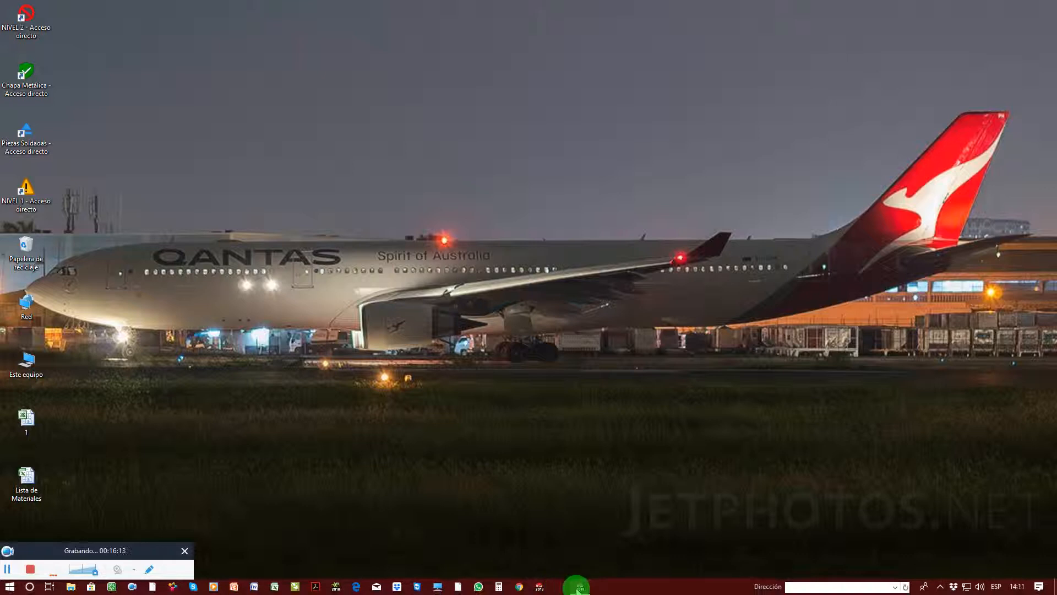
mouse_move(577, 586)
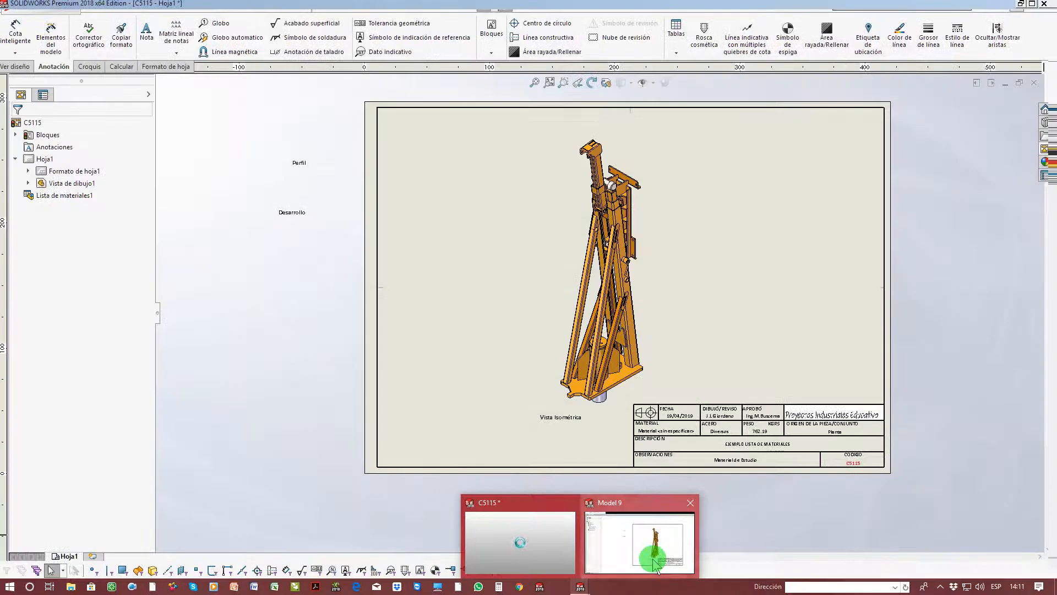
click(654, 562)
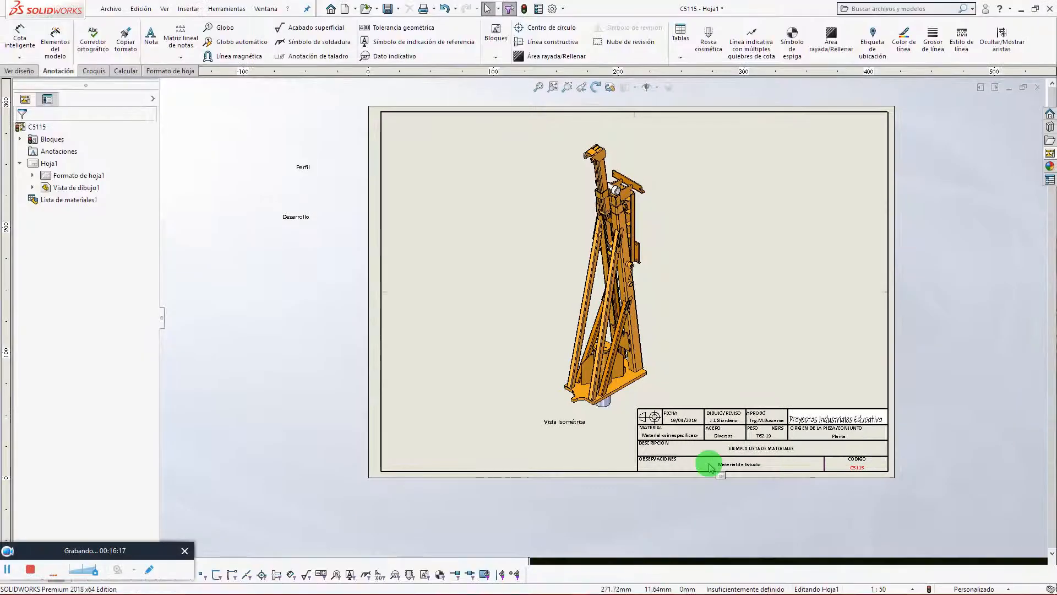
scroll(778, 431, up, 1)
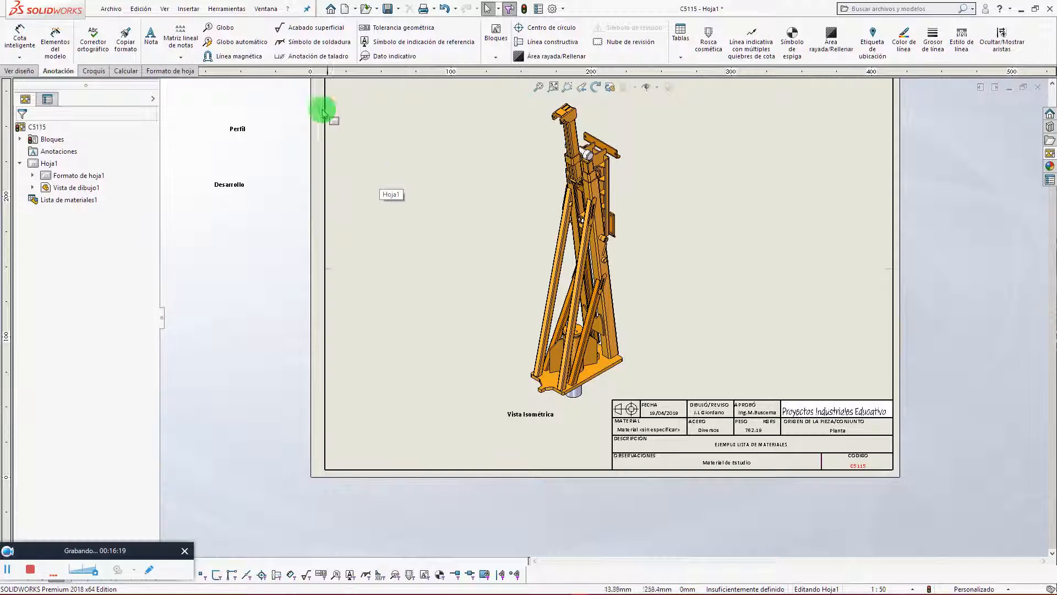
Insert a hyperlink to the desktop workbook 1.xls and place it in the lower-left corner of the C5115 drawing sheet
click(189, 10)
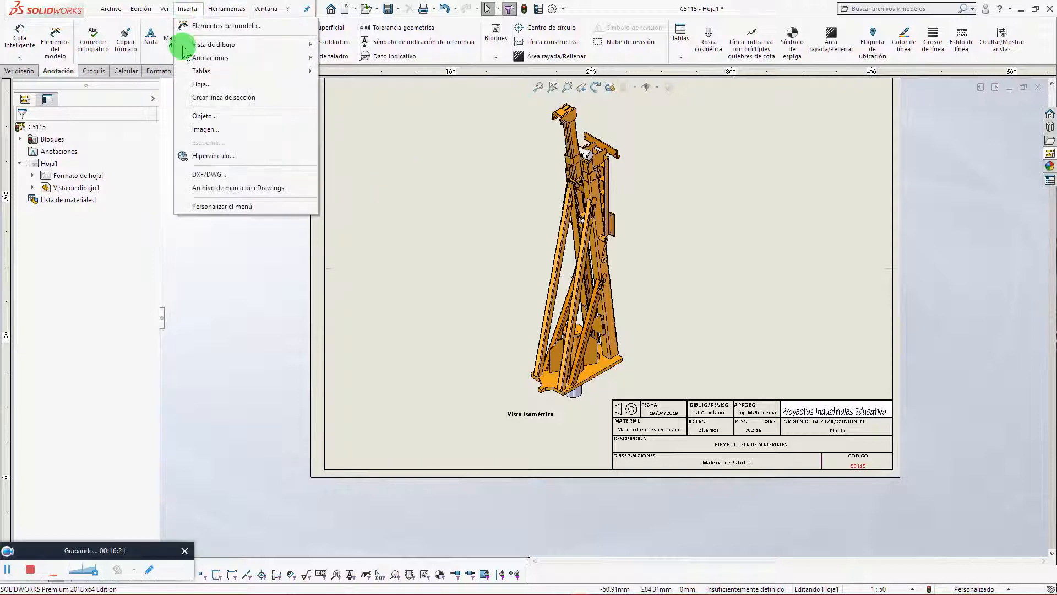
click(221, 156)
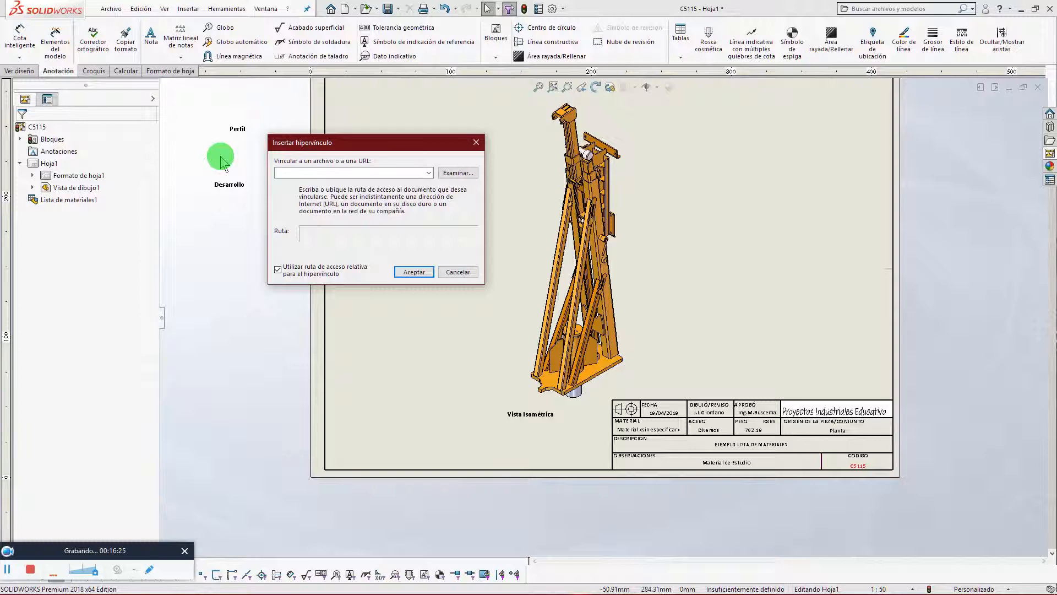
click(455, 178)
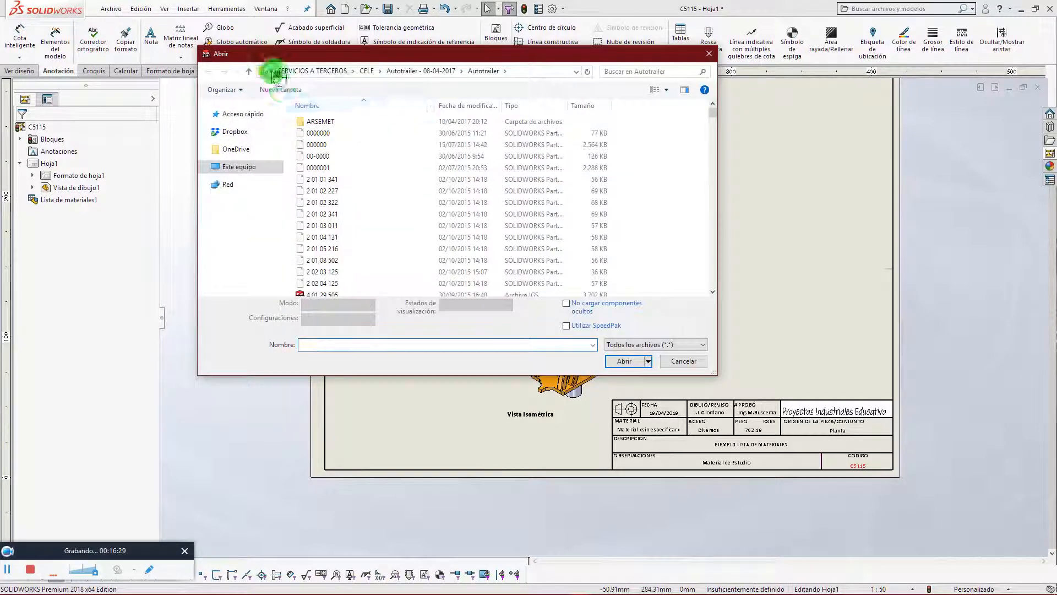
click(273, 72)
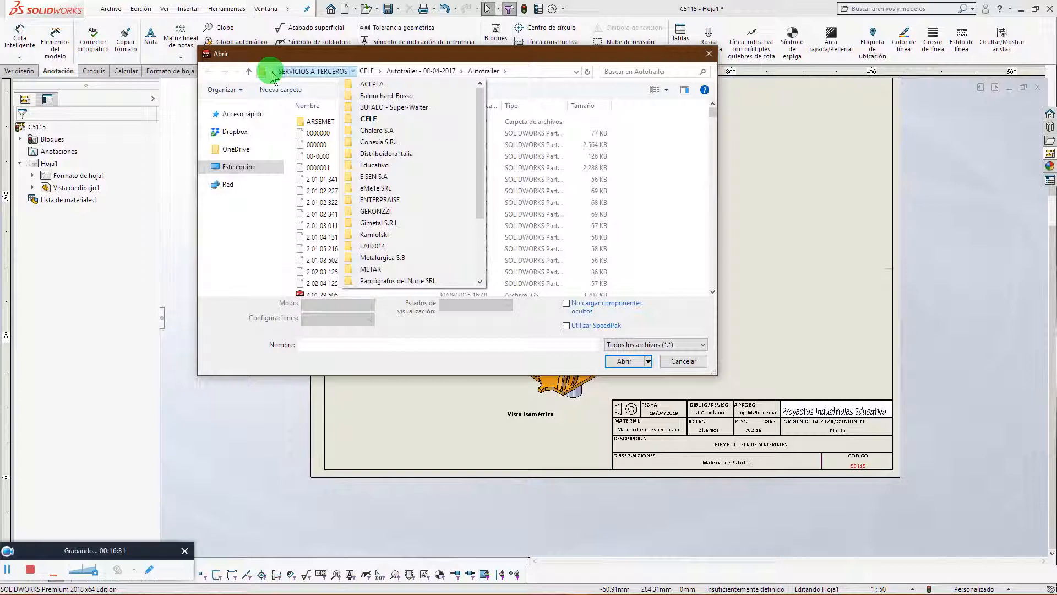
click(269, 72)
click(277, 99)
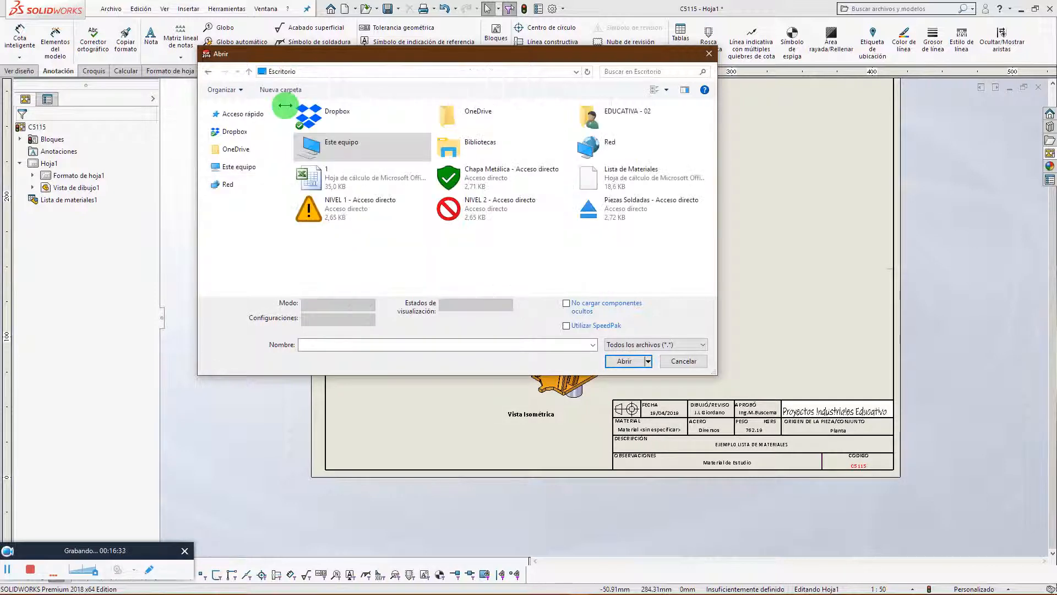
click(349, 179)
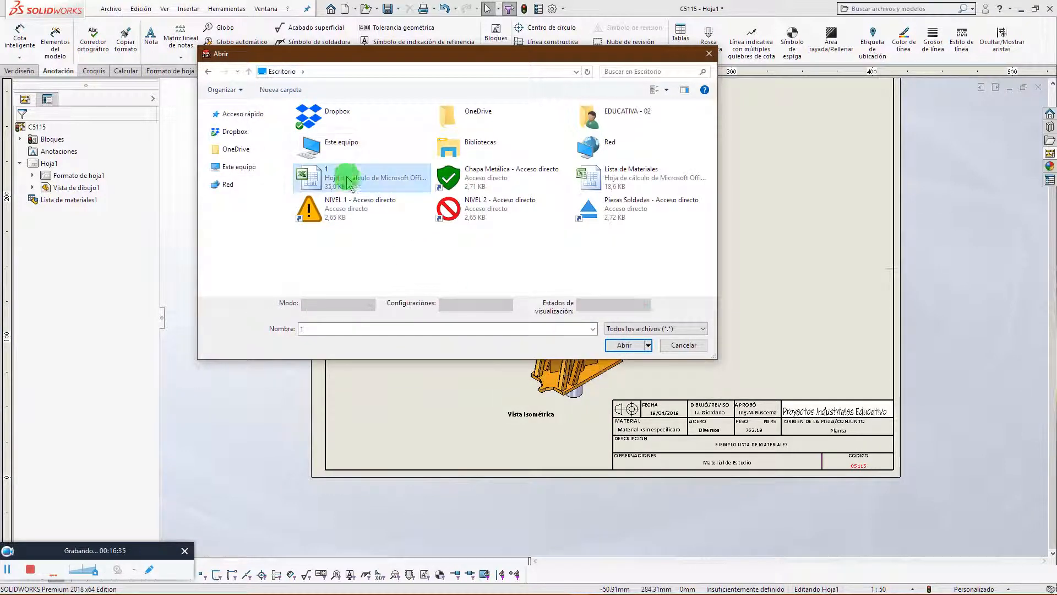
click(624, 346)
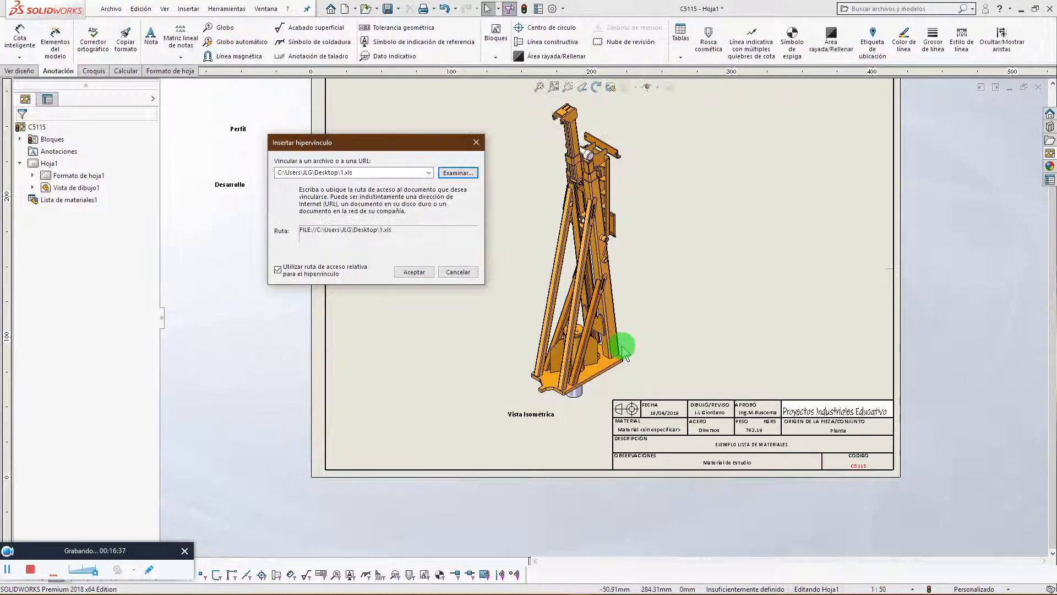
click(414, 272)
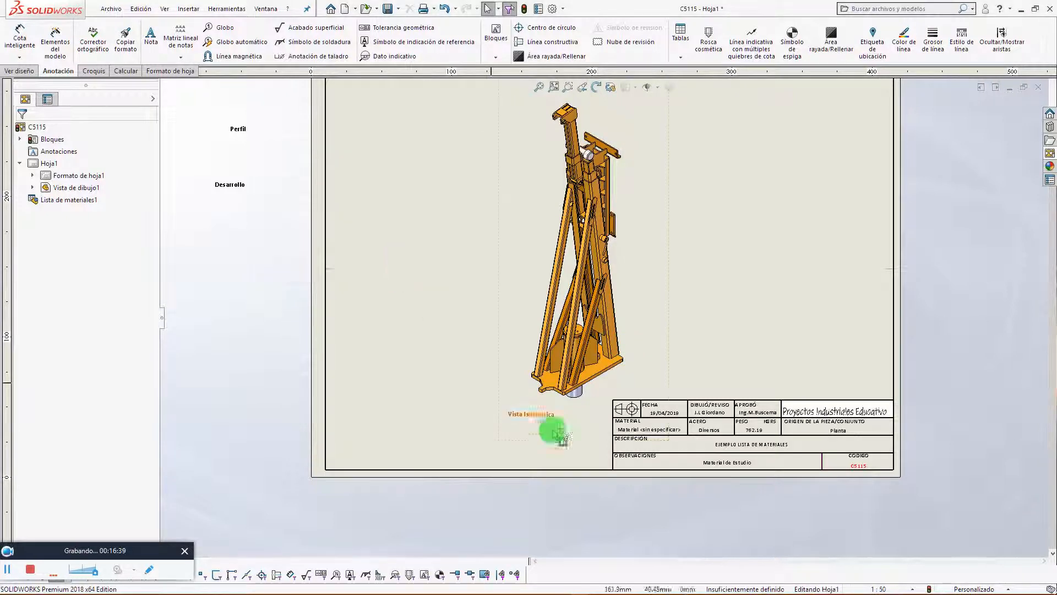
scroll(615, 447, up, 3)
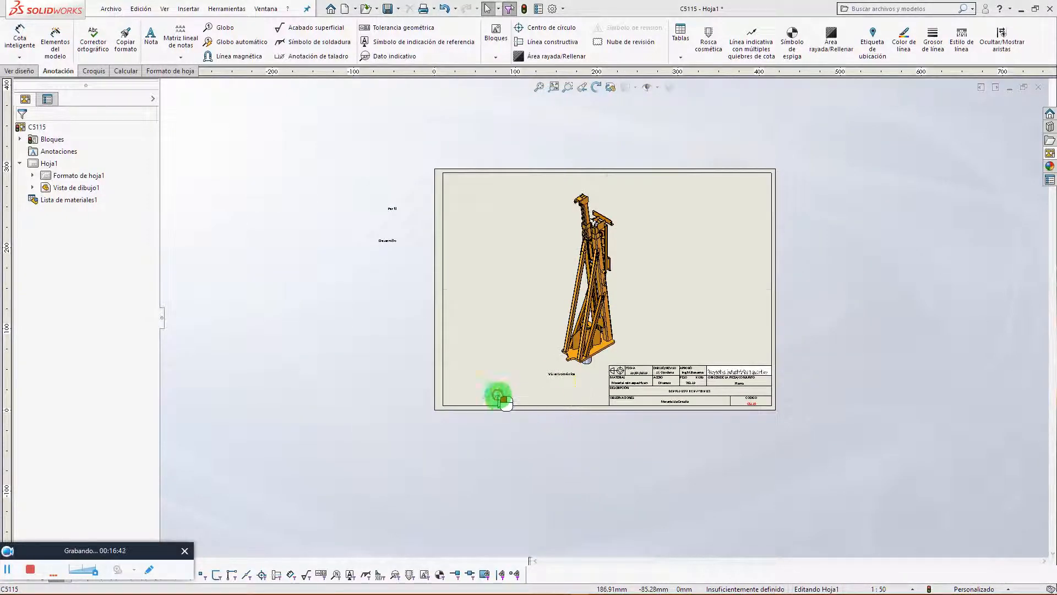
click(478, 395)
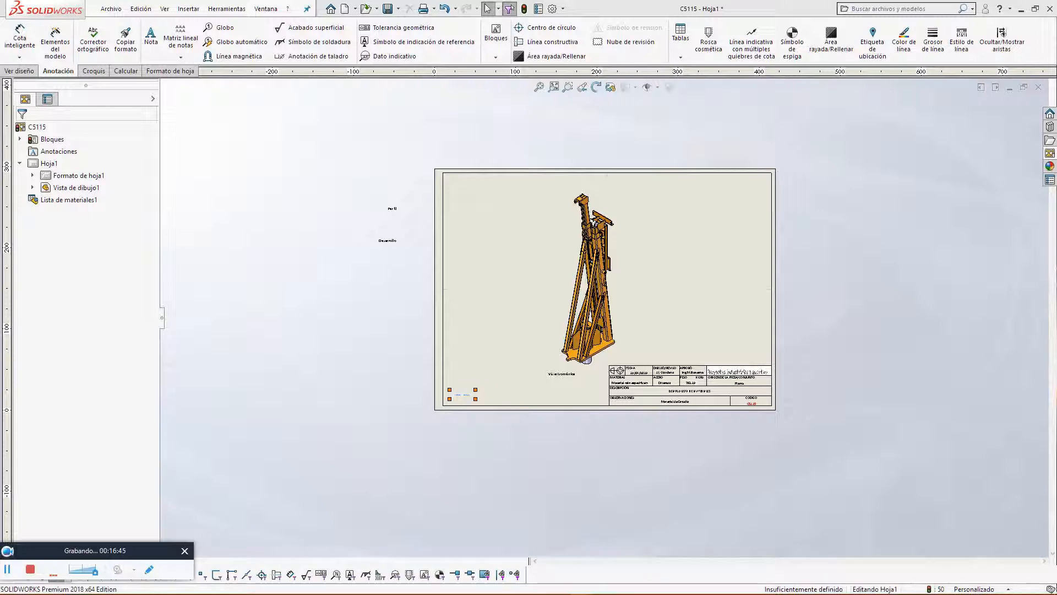
Open workbook 1.xls through the hyperlink note on the drawing sheet and look through its parts list
click(557, 448)
scroll(494, 395, down, 4)
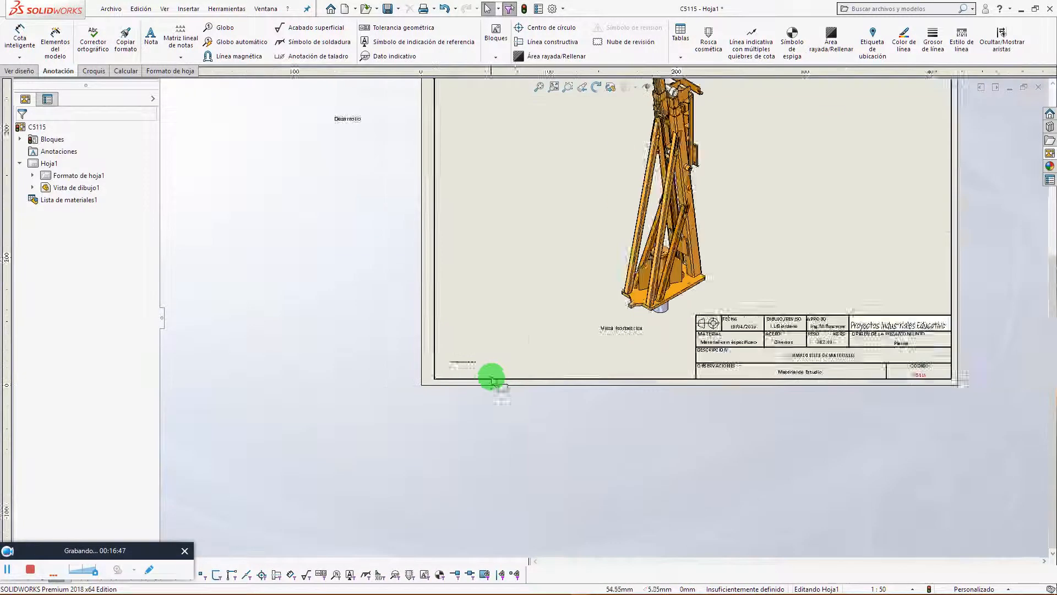
scroll(501, 354, down, 6)
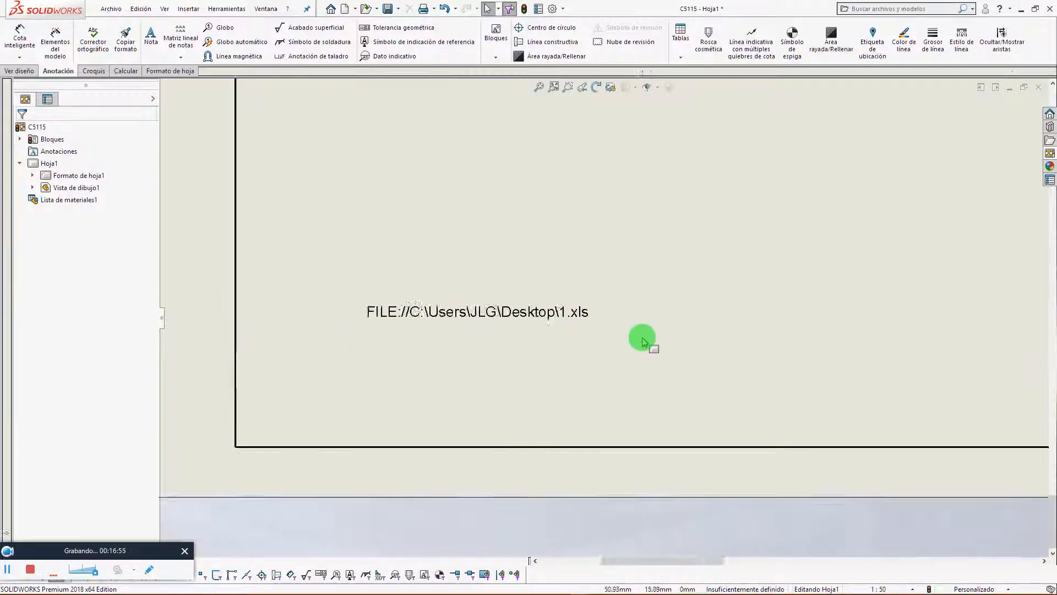
scroll(641, 337, up, 5)
scroll(761, 256, up, 2)
scroll(609, 231, down, 5)
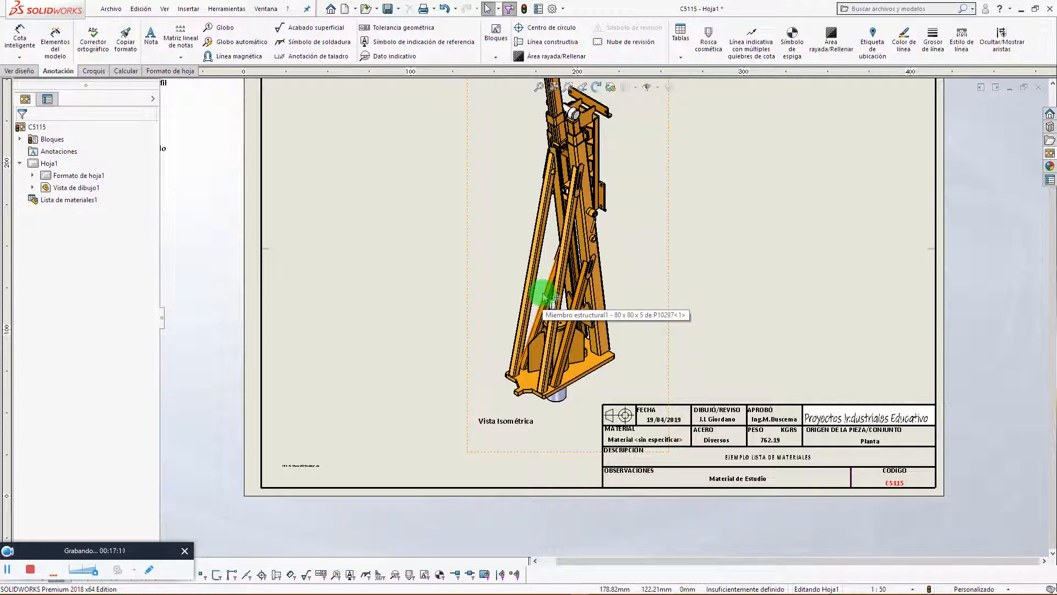
click(313, 470)
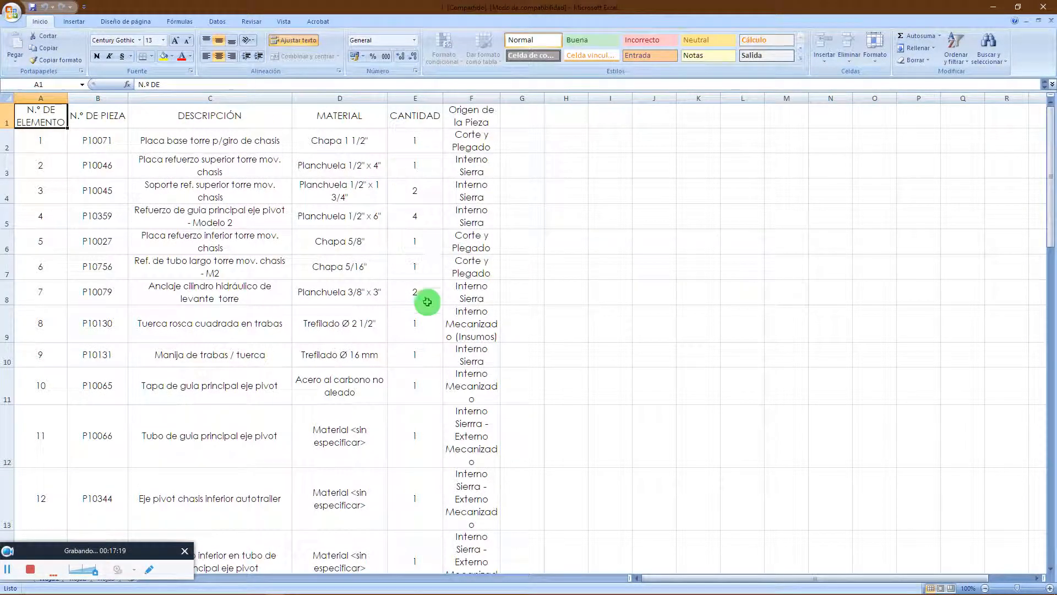
scroll(444, 242, down, 11)
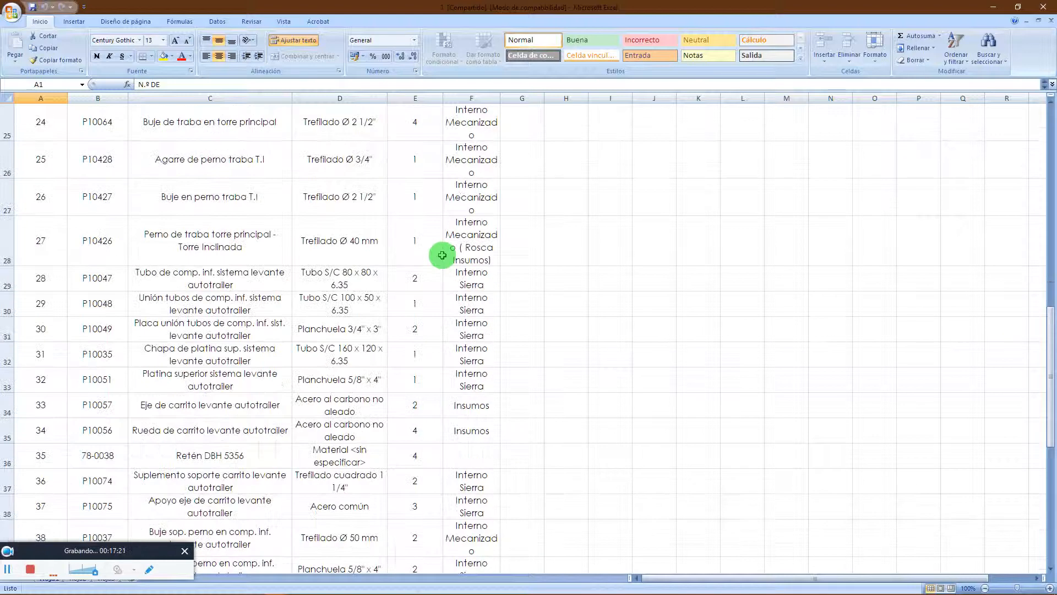
scroll(442, 258, down, 5)
scroll(443, 260, up, 16)
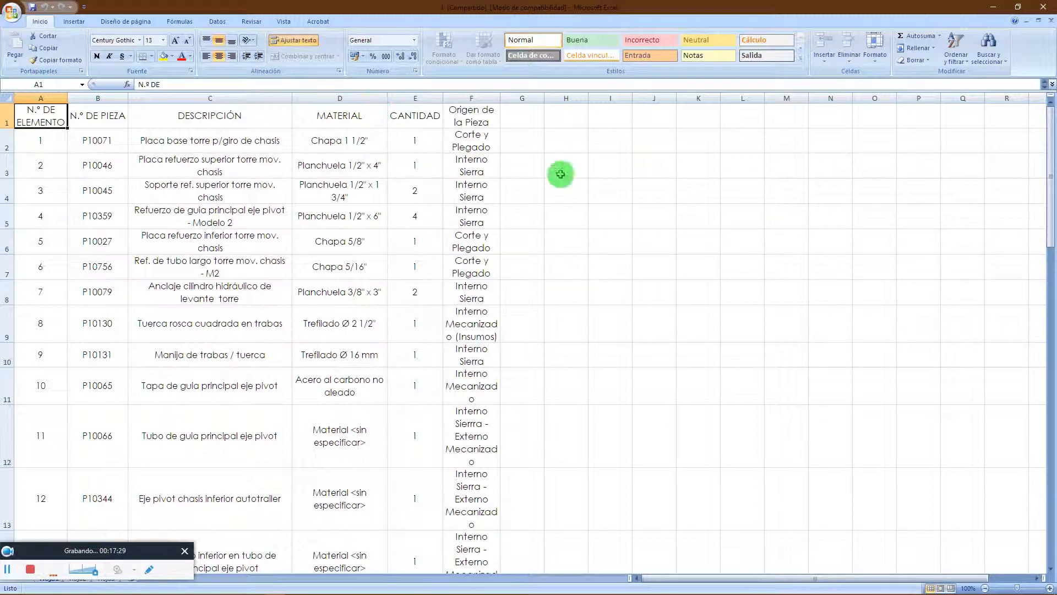
Delete the N.º DE ELEMENTO column from the parts list
click(43, 97)
right_click(41, 98)
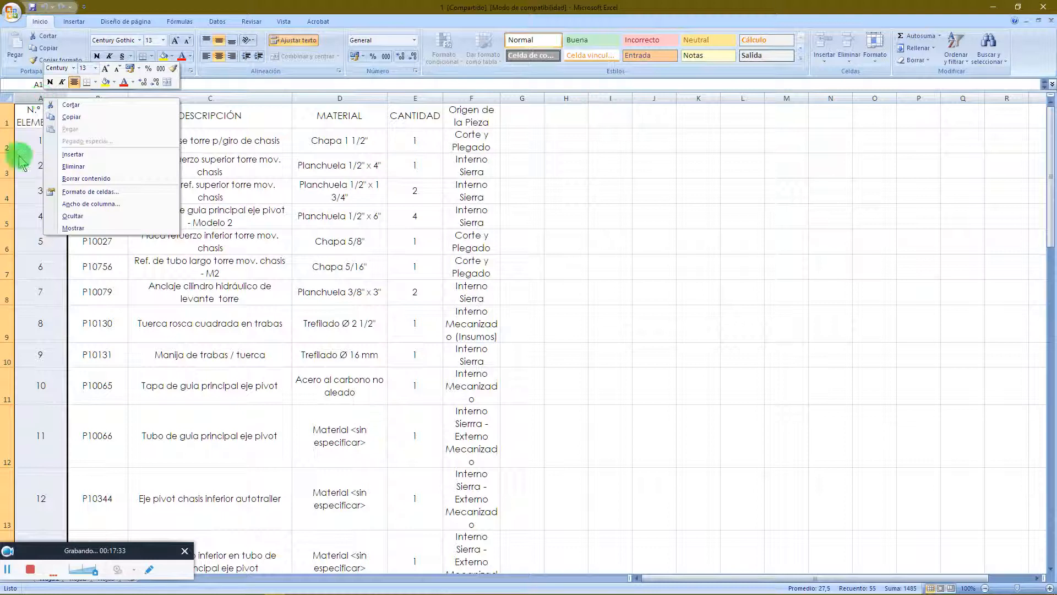
click(77, 168)
click(833, 270)
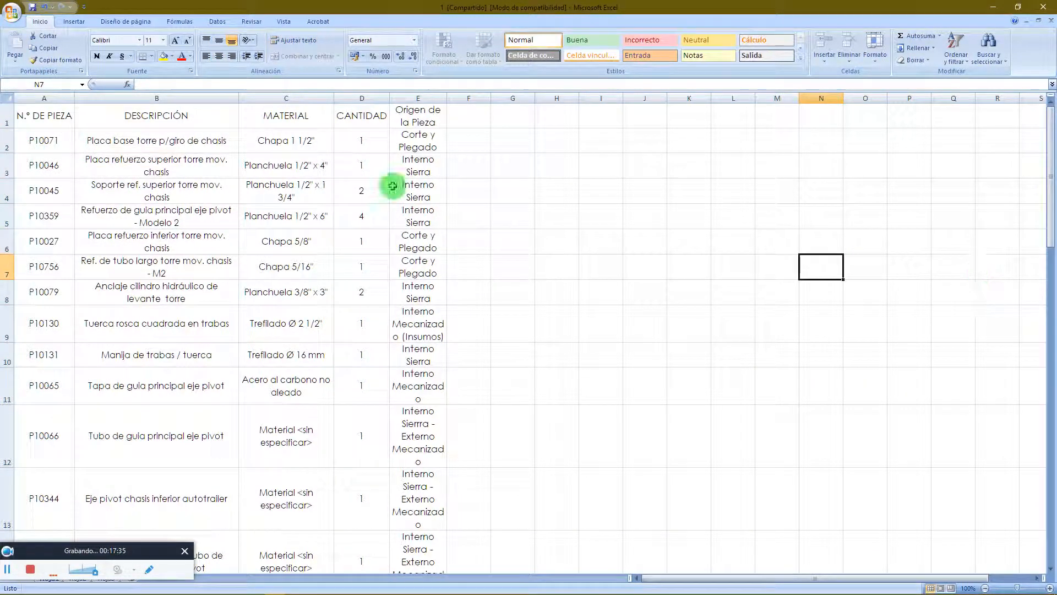
Format the header row from N.º DE PIEZA to Origen de la Pieza in bold red text
drag(25, 120, 432, 121)
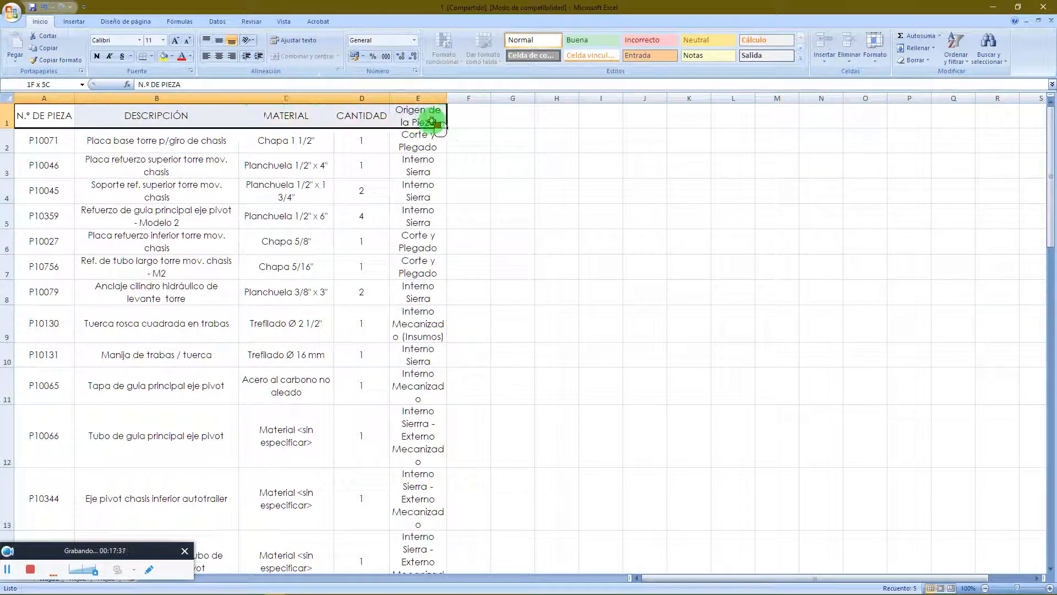
click(182, 58)
click(96, 56)
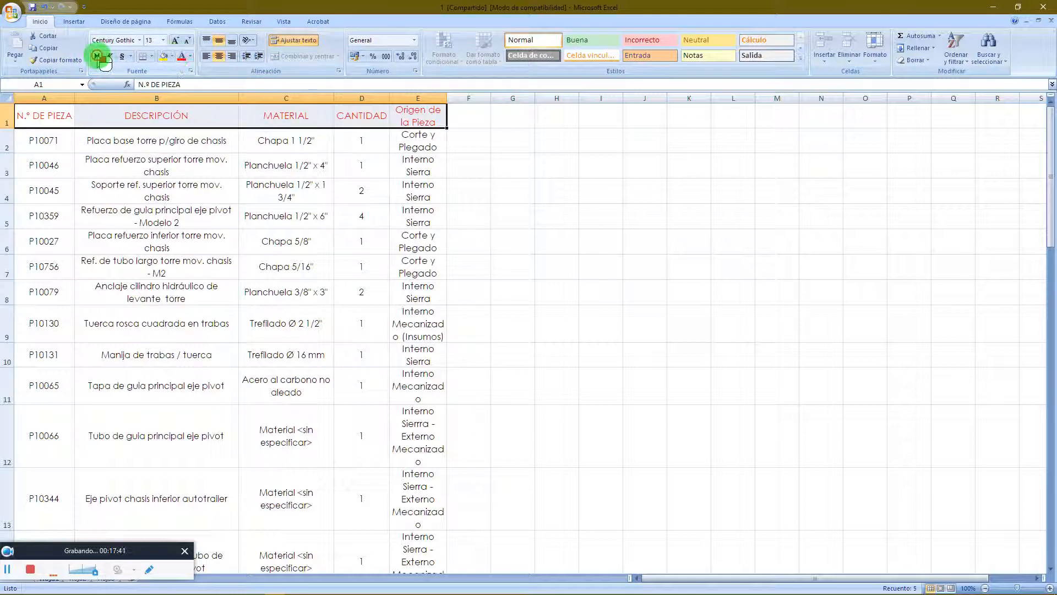
click(727, 218)
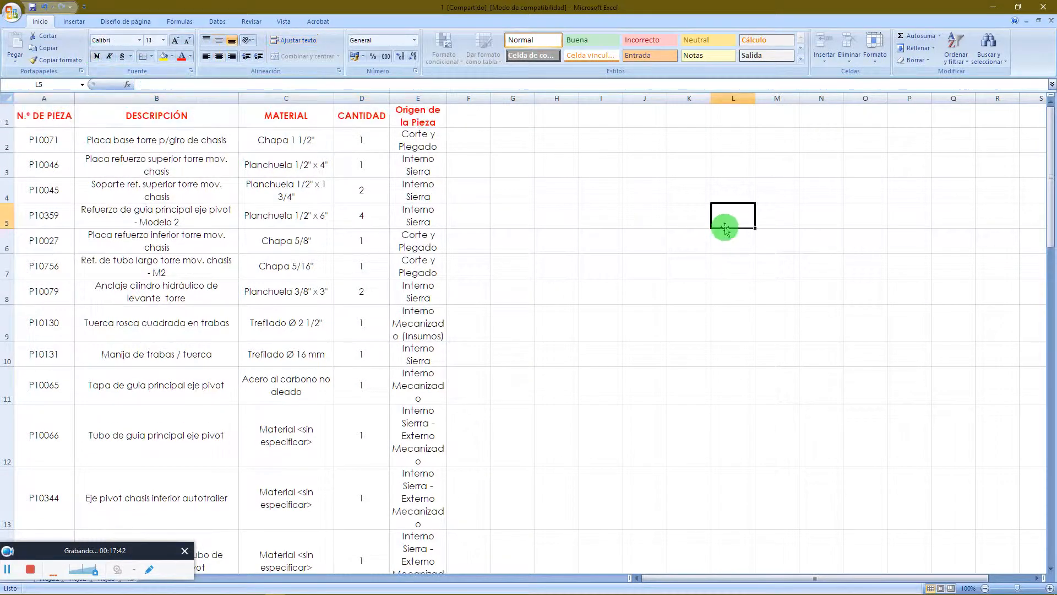
Rewrite the last column's header in capitals as ORIGEN DE LA PIEZA
click(420, 117)
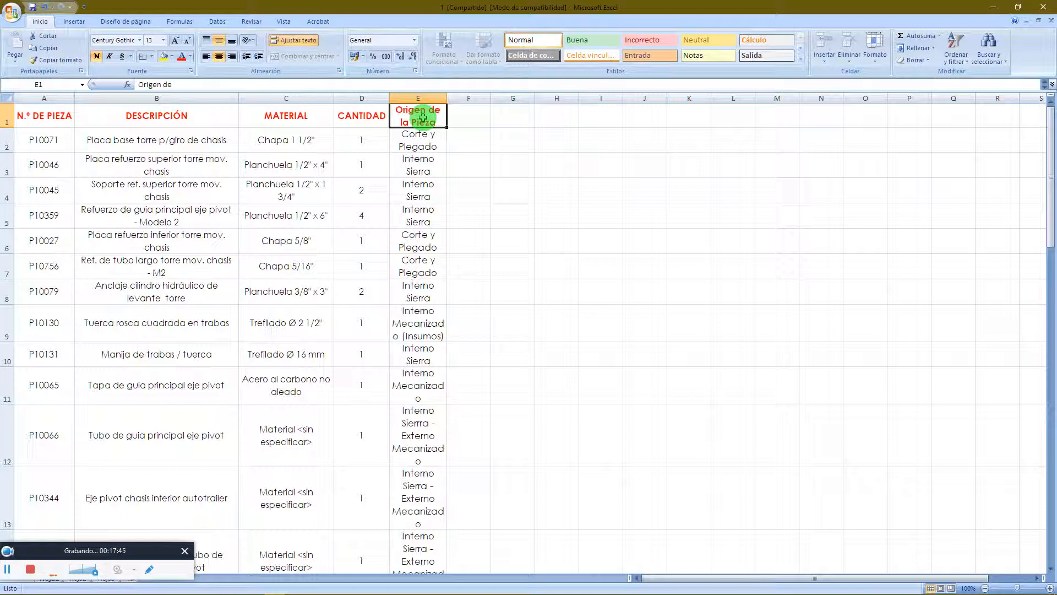
text(ORIGEN DE LA PIEZA)
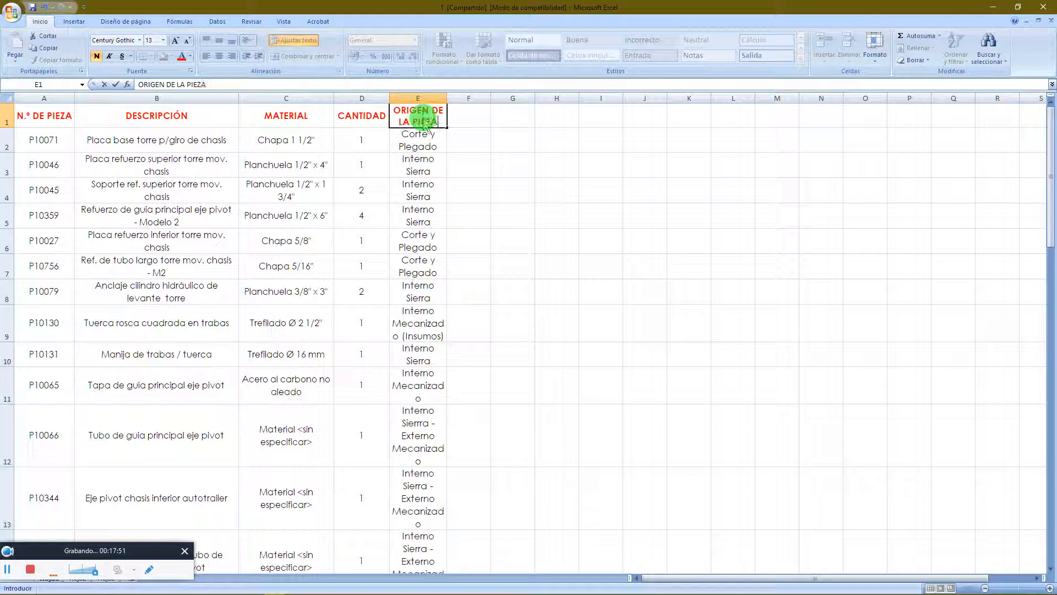
click(685, 240)
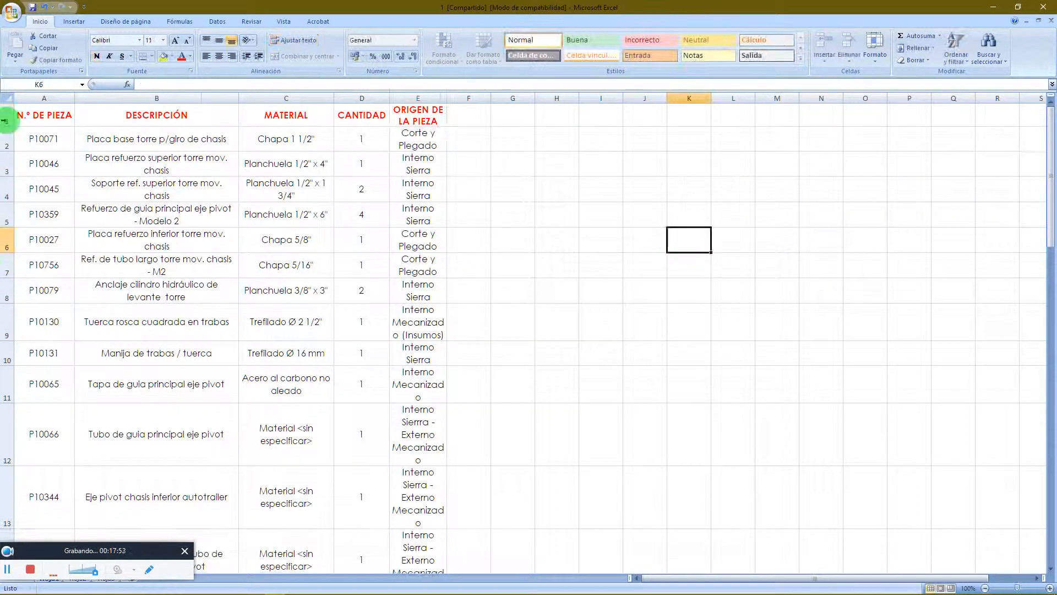
Add filters to all five header cells, from N.º DE PIEZA to ORIGEN DE LA PIEZA
drag(26, 116, 424, 113)
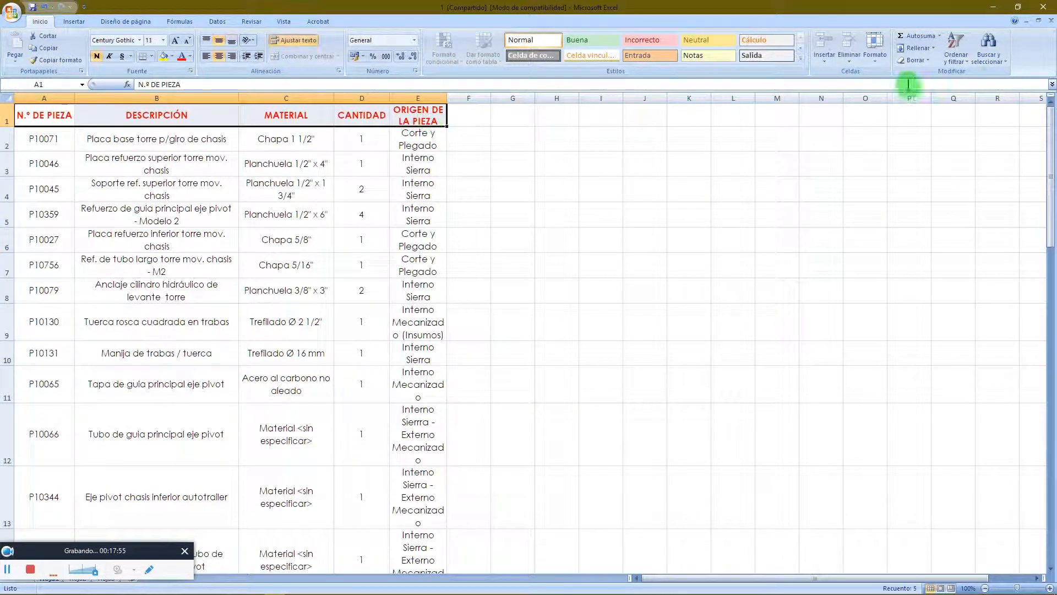
click(957, 53)
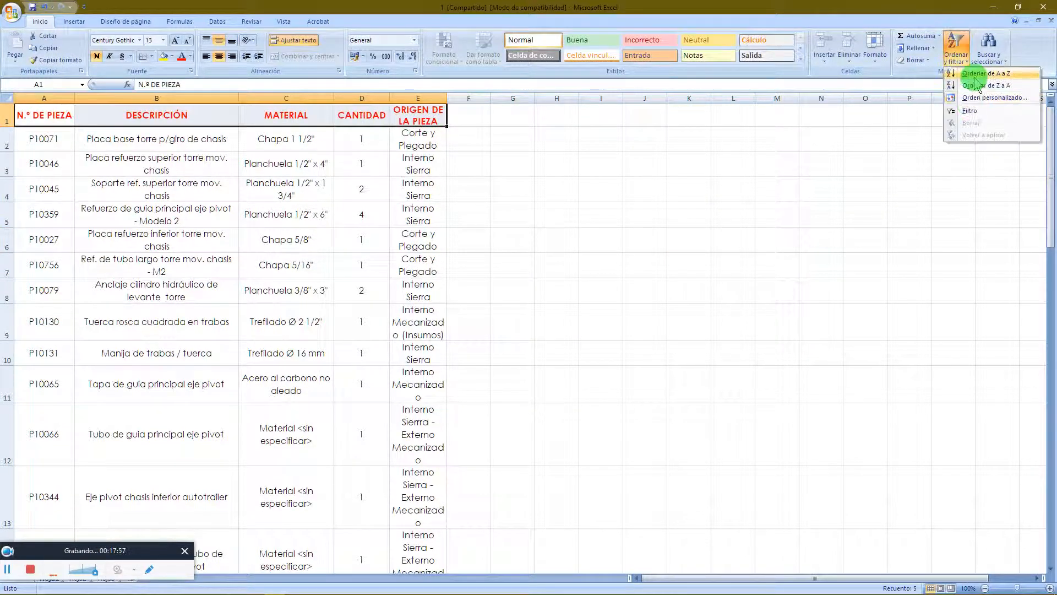
click(970, 110)
click(801, 208)
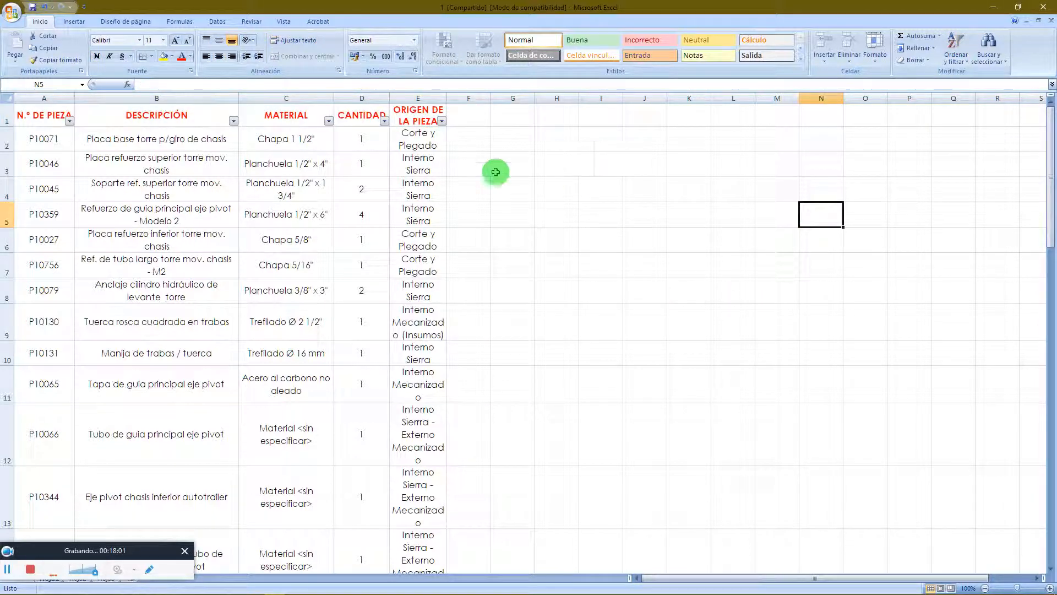
Filter the ORIGEN DE LA PIEZA column to show only Corte y Plegado parts and review the remaining rows
click(442, 122)
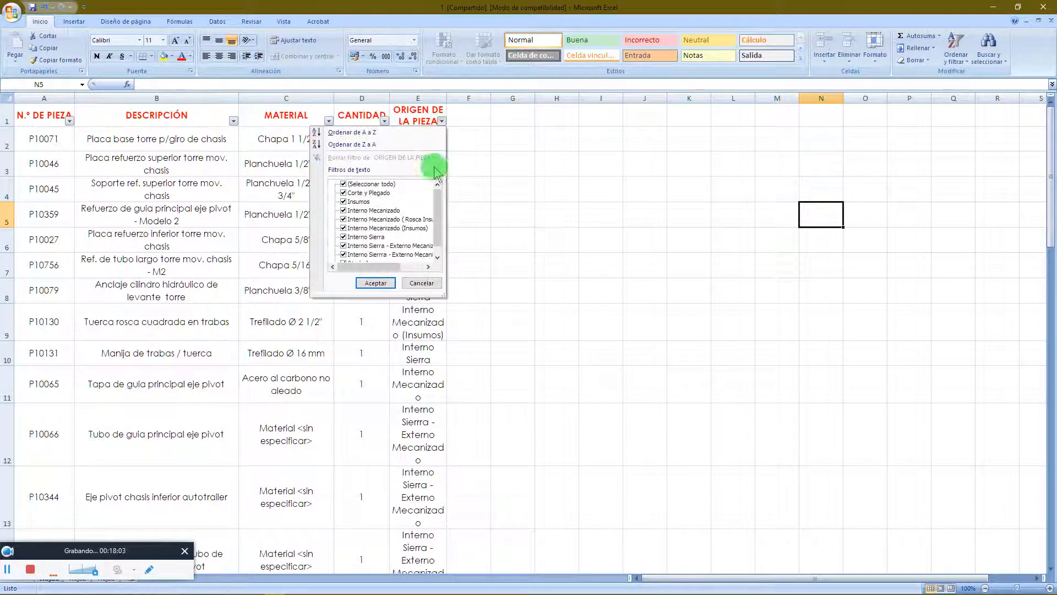
click(343, 183)
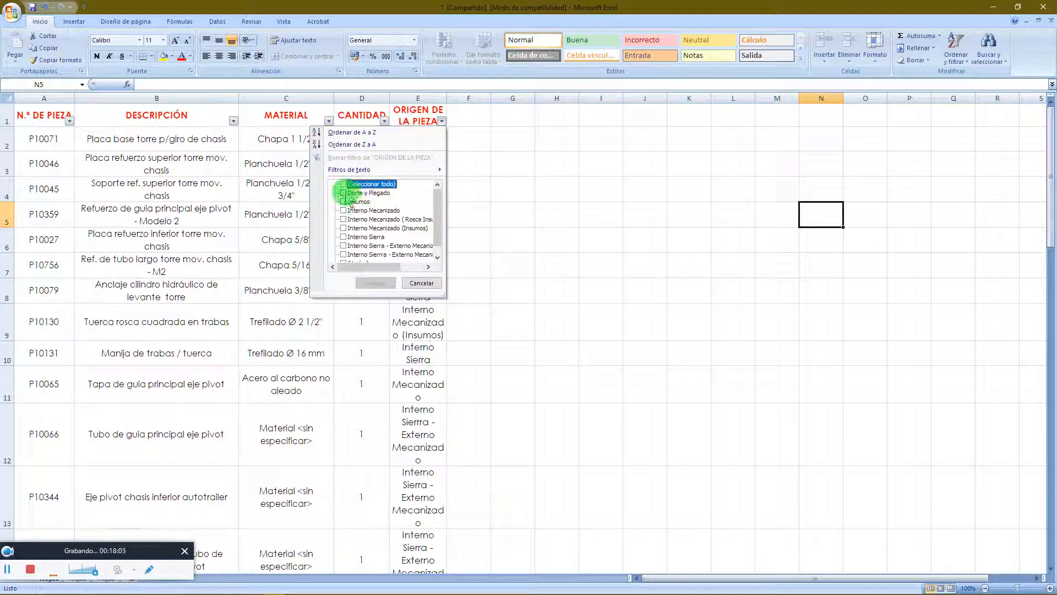
click(343, 193)
click(376, 283)
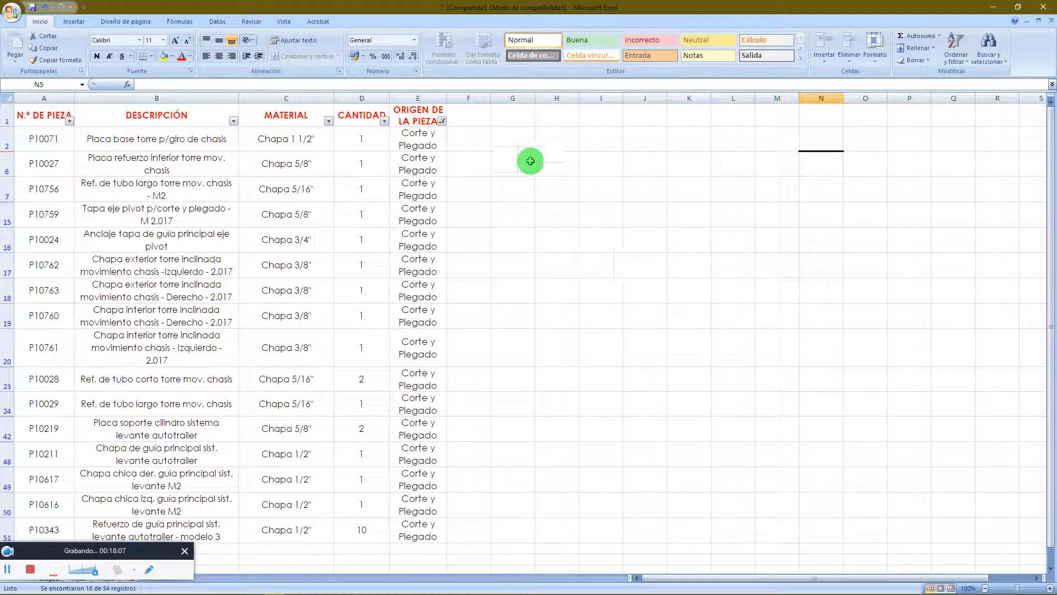
scroll(430, 303, down, 2)
scroll(435, 309, up, 2)
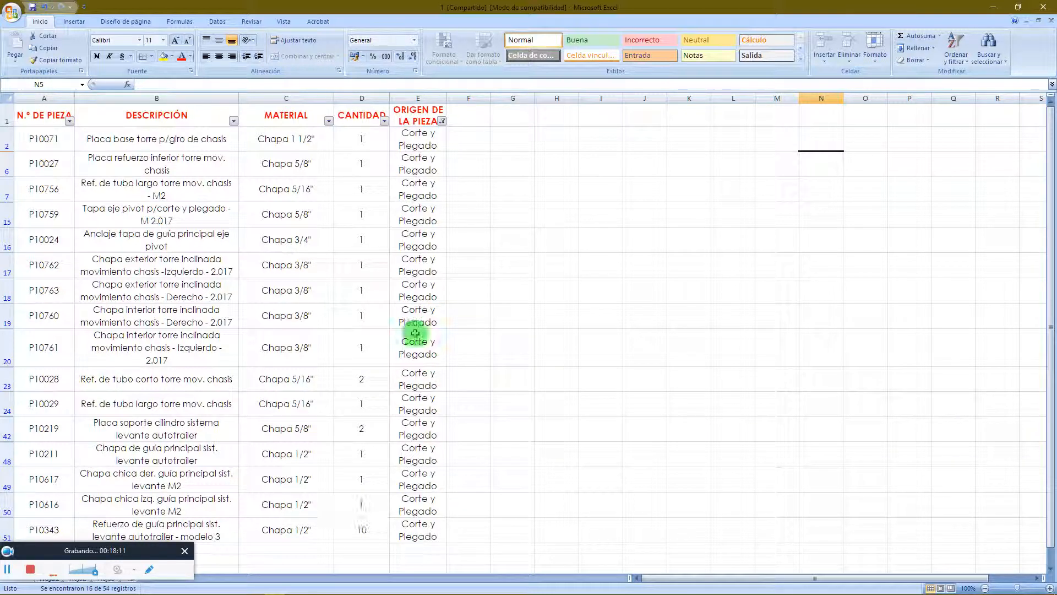
Filter the MATERIAL column to show only Chapa 1/2" and Chapa 5/16"
click(329, 123)
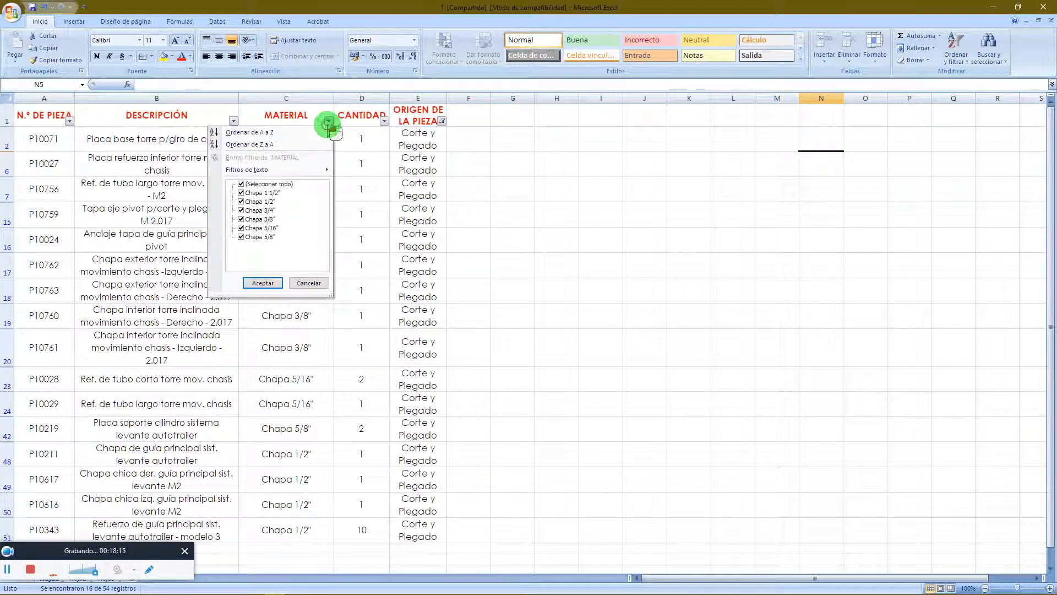
click(243, 238)
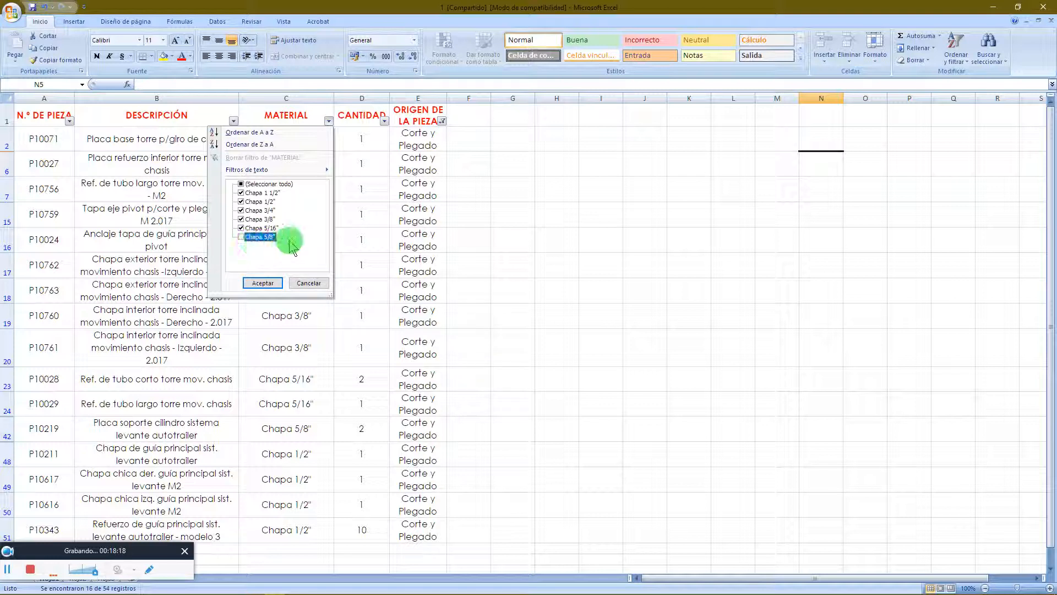
click(241, 192)
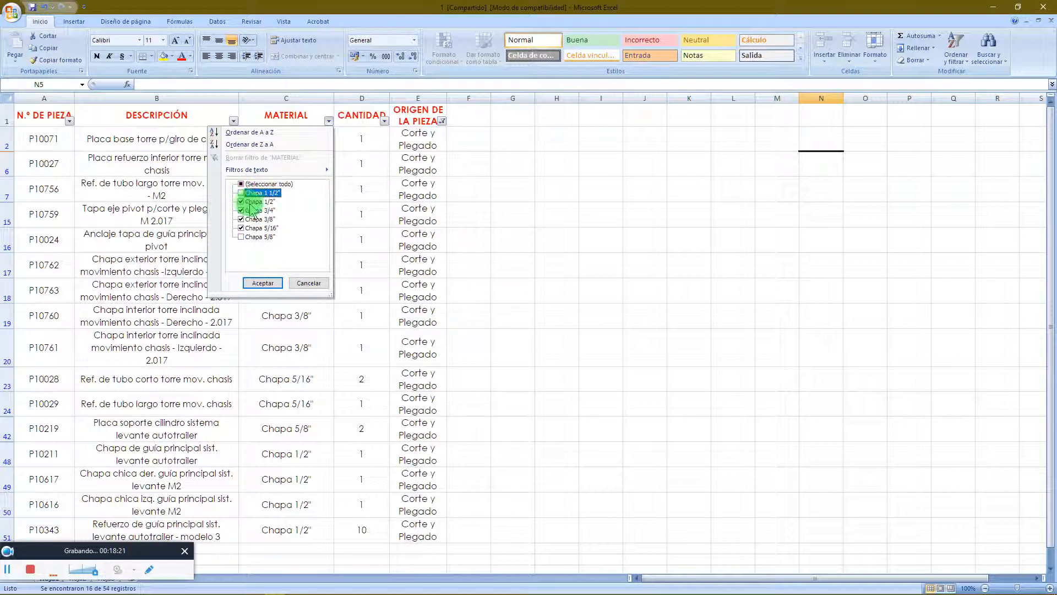
click(242, 211)
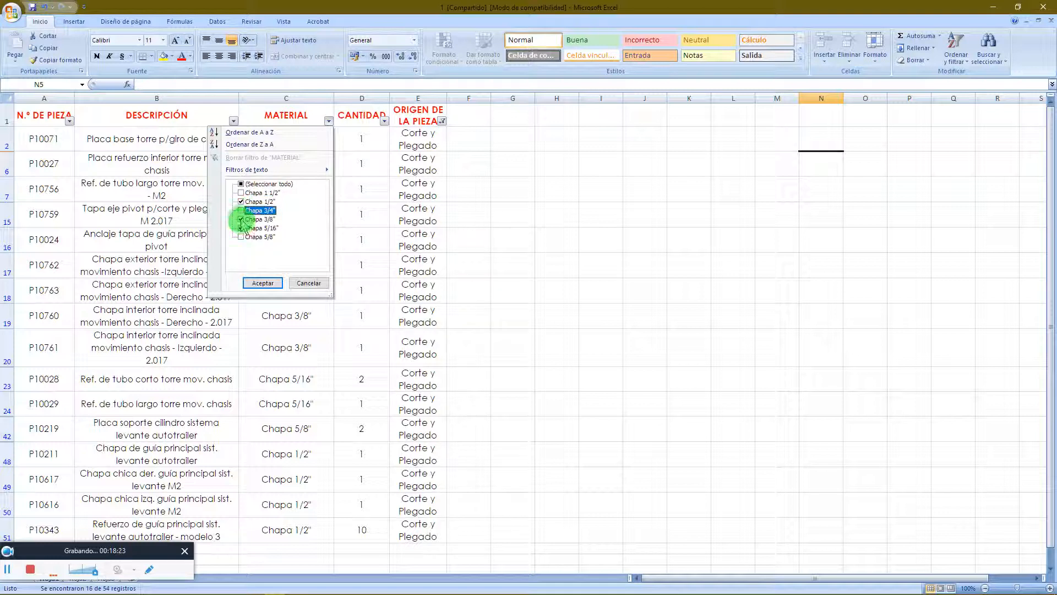
click(269, 230)
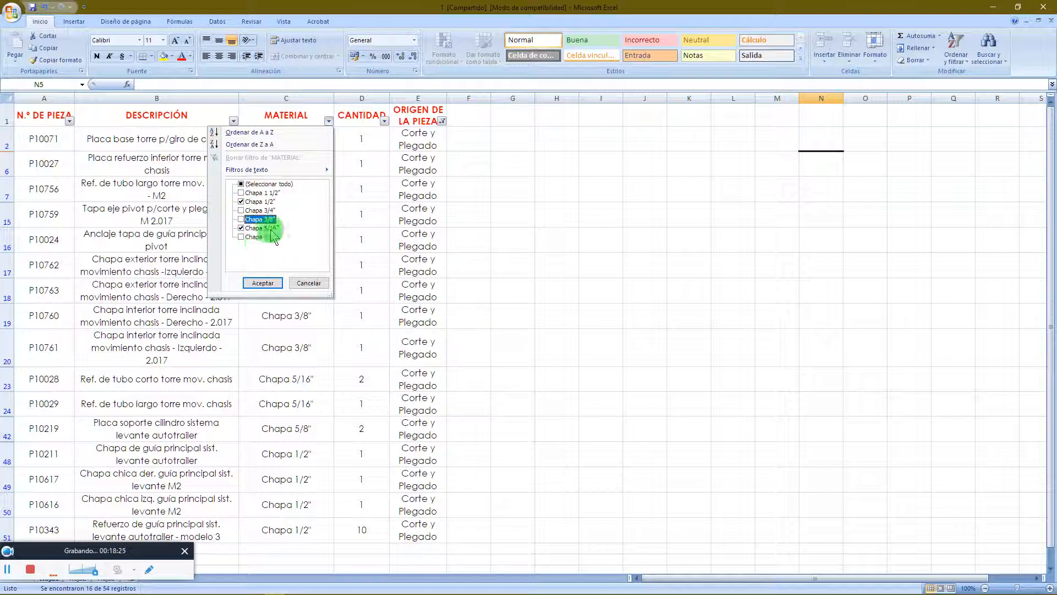
click(263, 282)
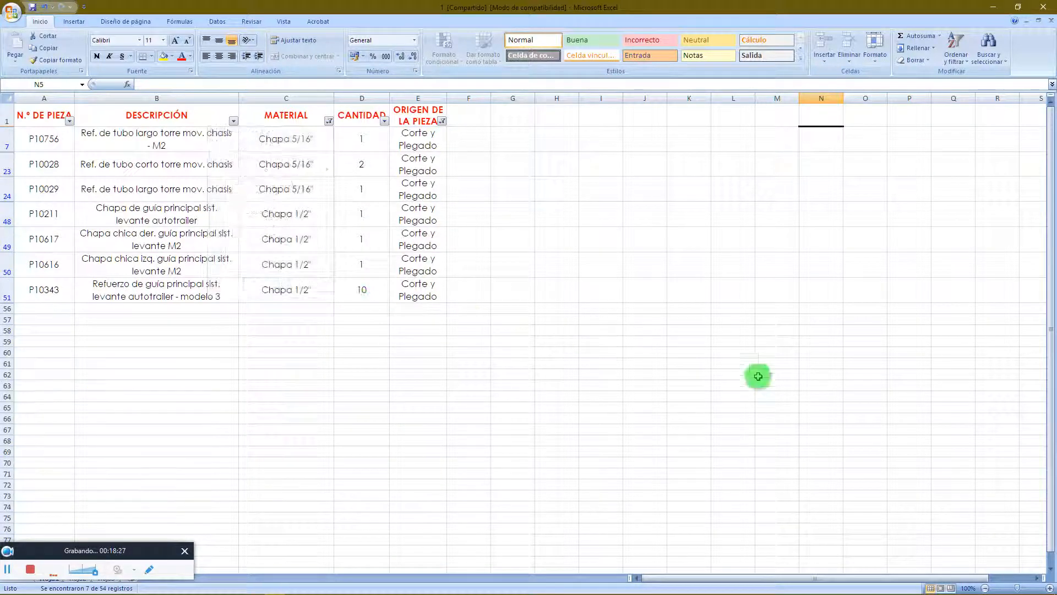
Save and close the filtered workbook, exit Excel, and deselect the hyperlink note in the C5115 drawing in SOLIDWORKS
click(846, 382)
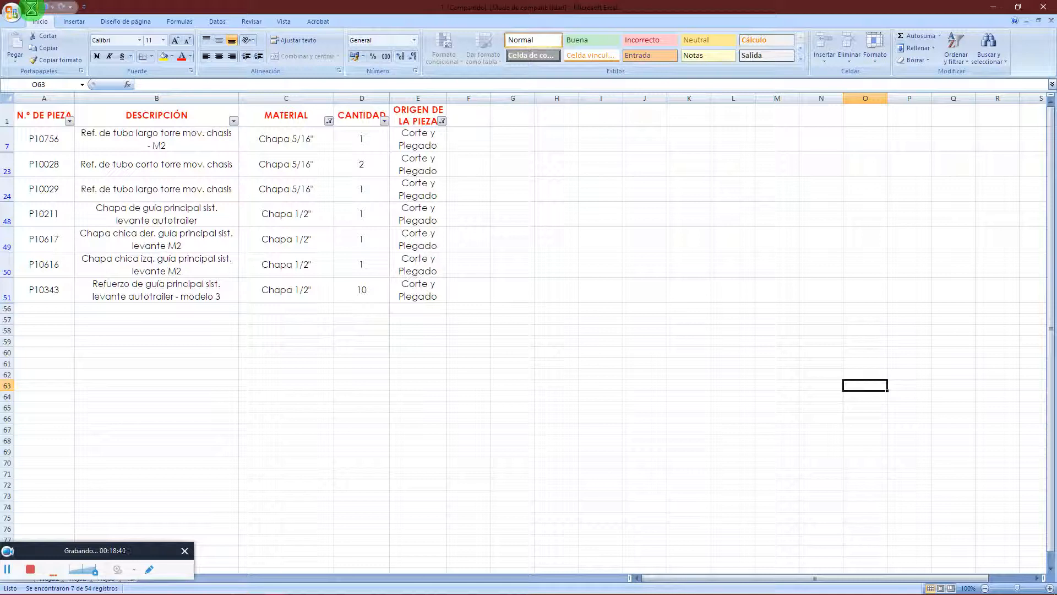
click(1048, 20)
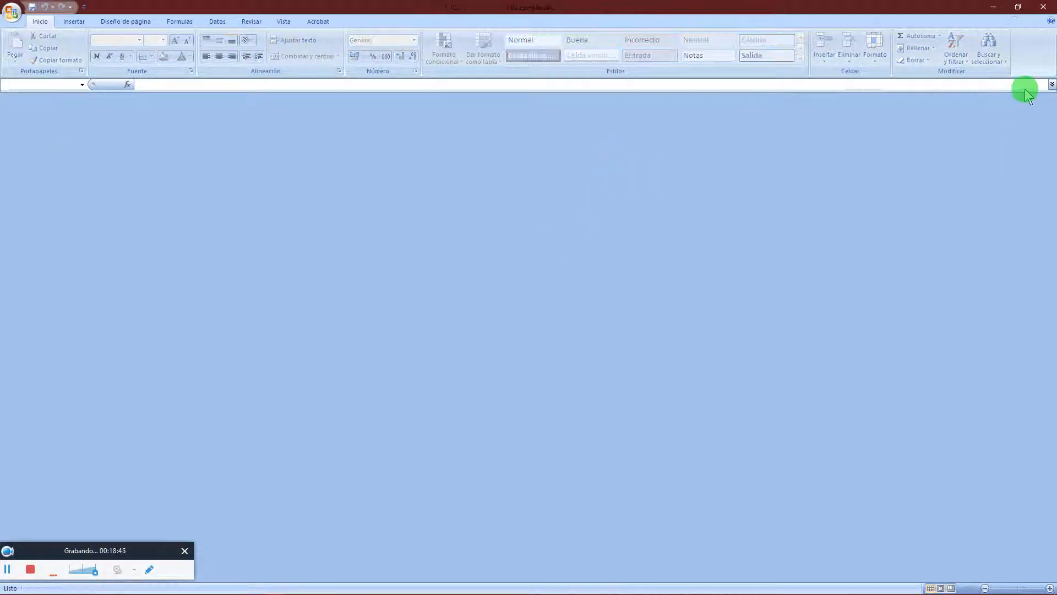
click(1043, 7)
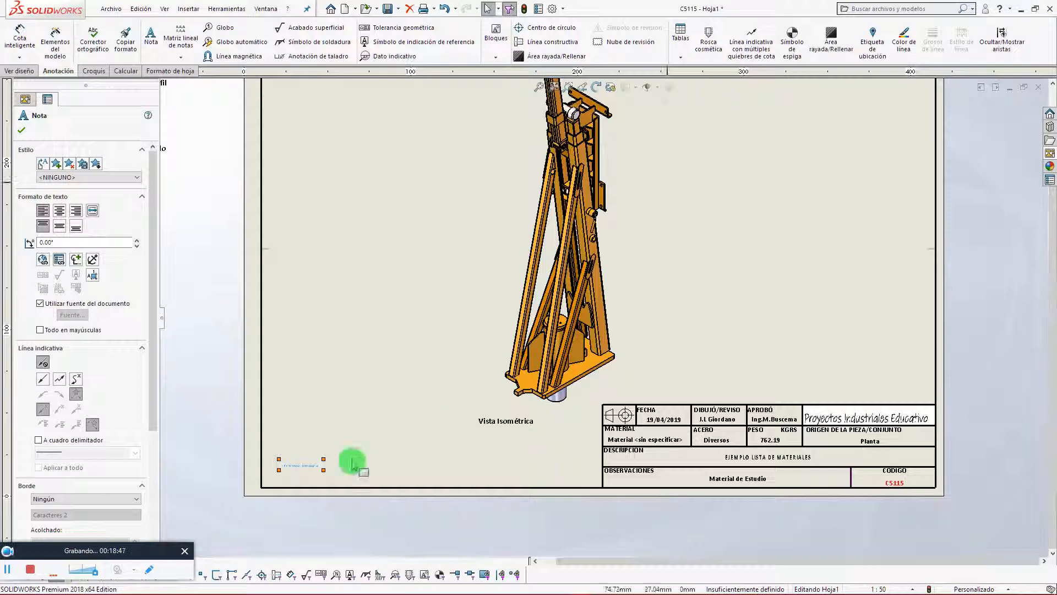
click(370, 523)
scroll(359, 465, down, 6)
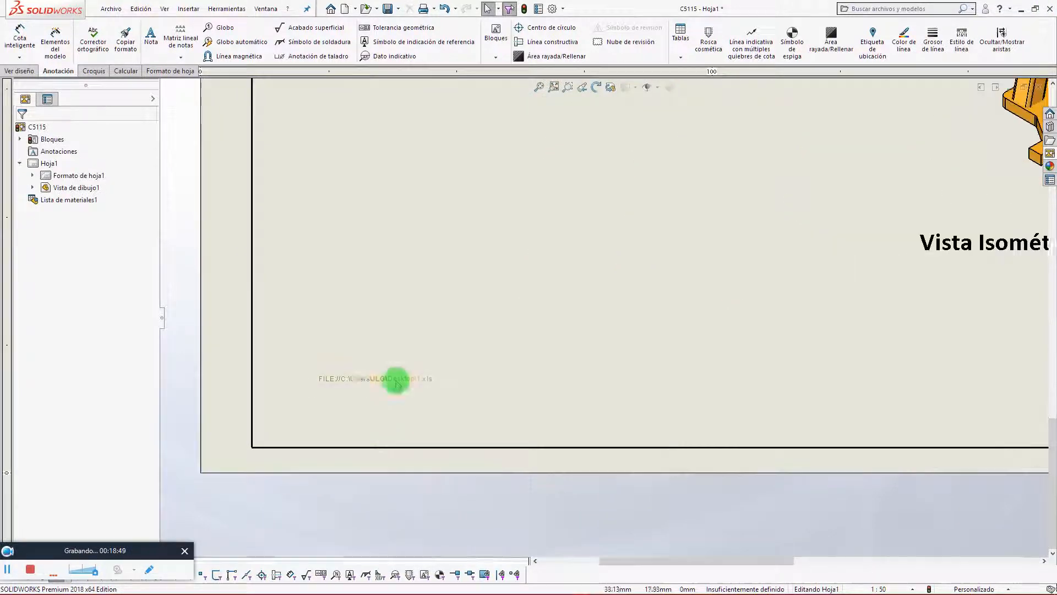
scroll(637, 371, up, 6)
scroll(797, 266, down, 4)
scroll(695, 208, up, 5)
scroll(686, 207, down, 2)
scroll(647, 248, down, 1)
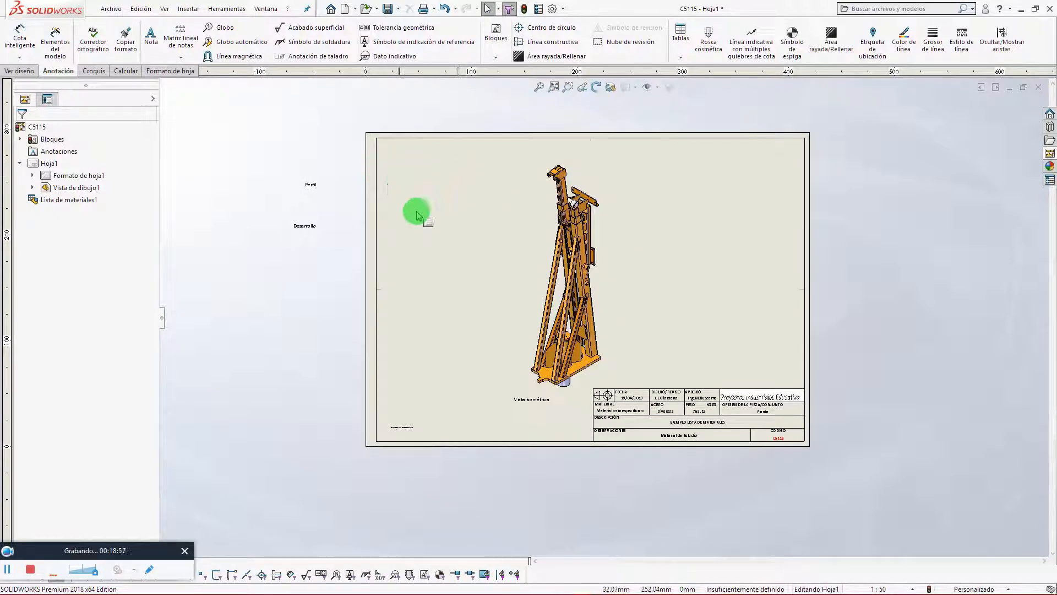
scroll(603, 270, down, 1)
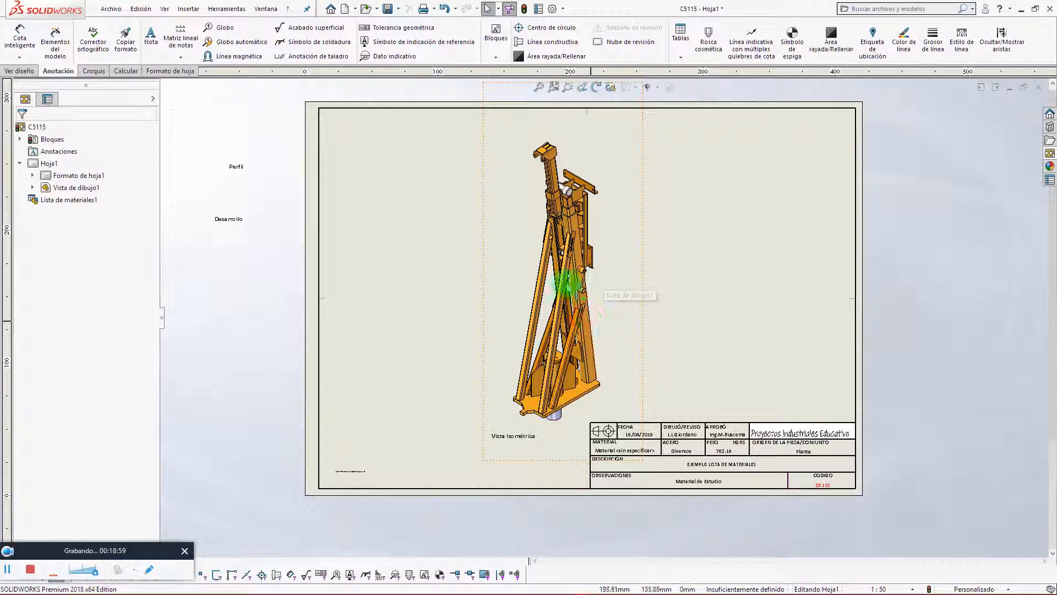